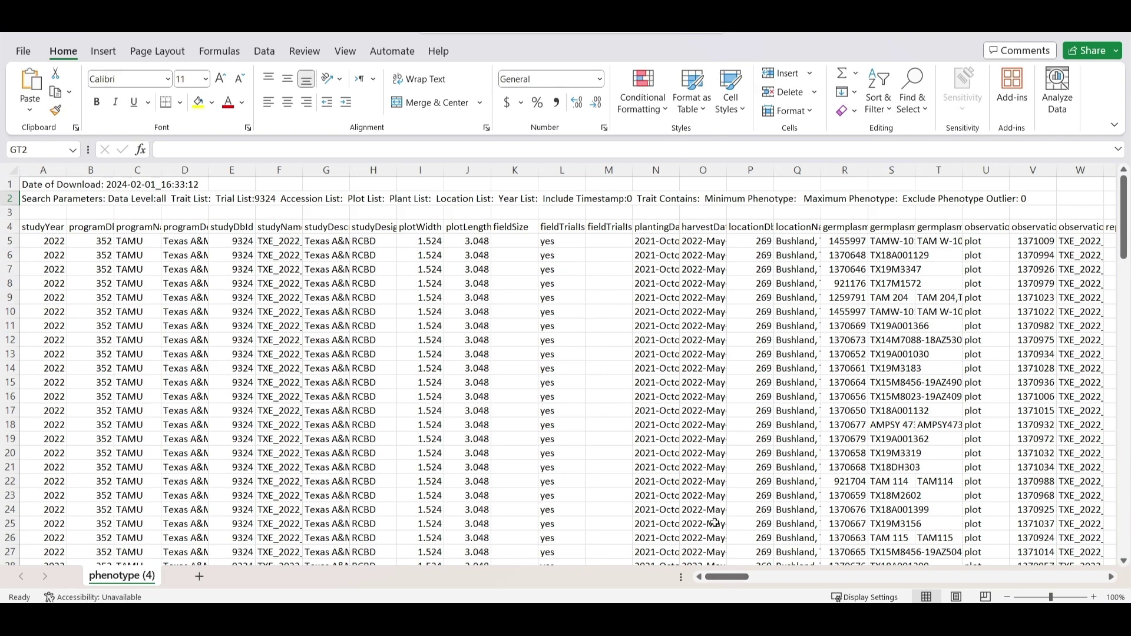
Examine the full row 4 trait headers for Canopy Cover, Canopy ExGI, Canopy NDRE, Crop Volume and Grain yield
left_click_drag(719, 580, 764, 580)
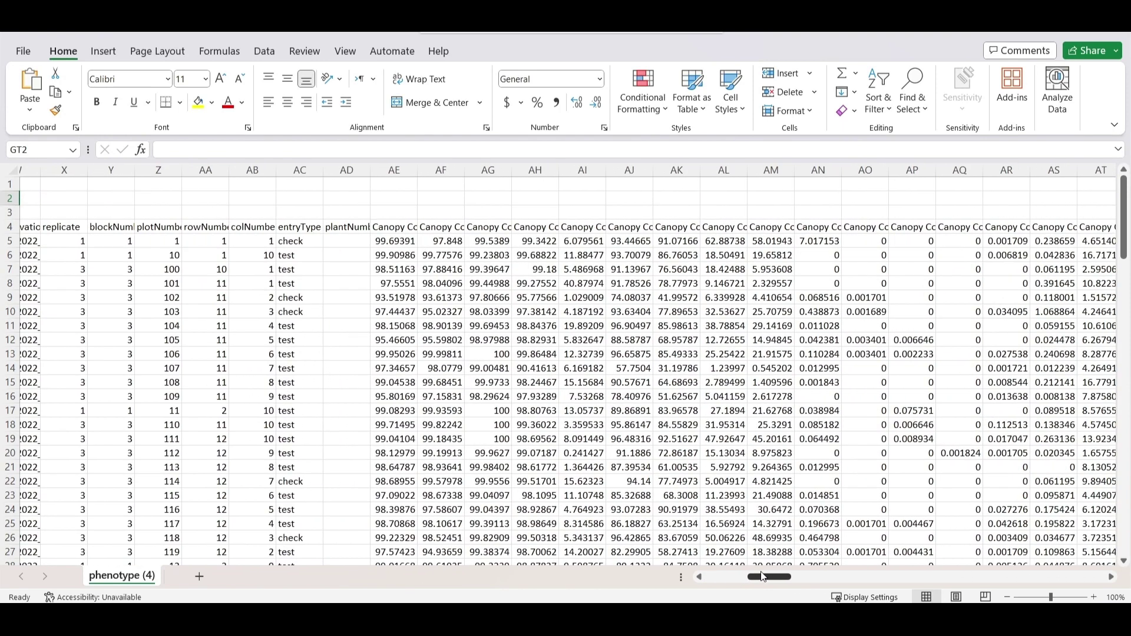
left_click(403, 227)
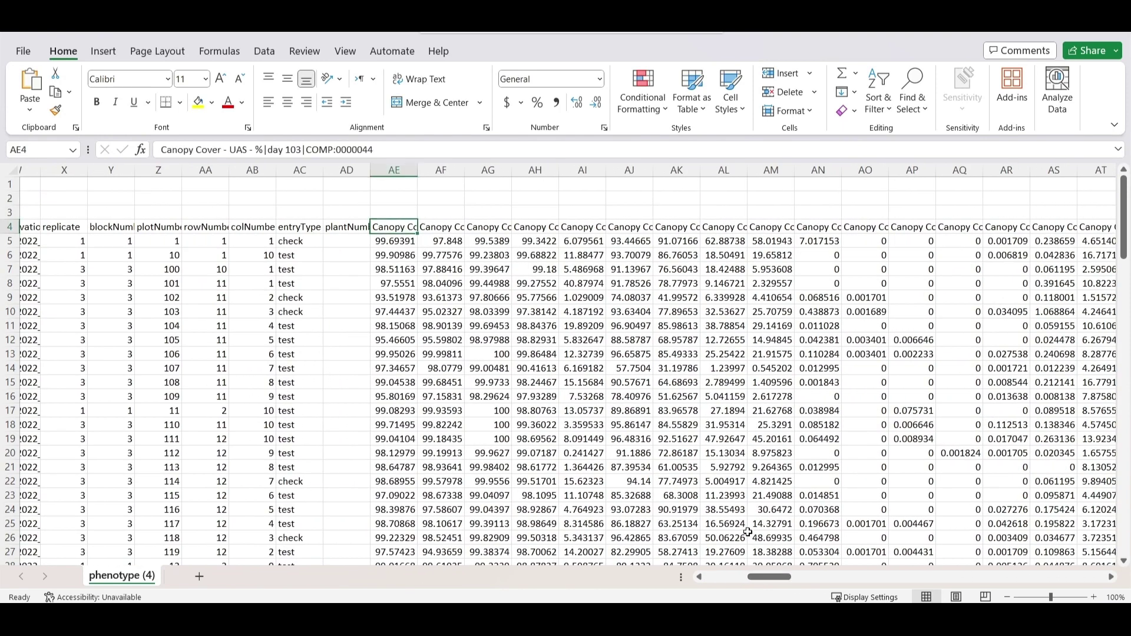
left_click_drag(769, 576, 811, 568)
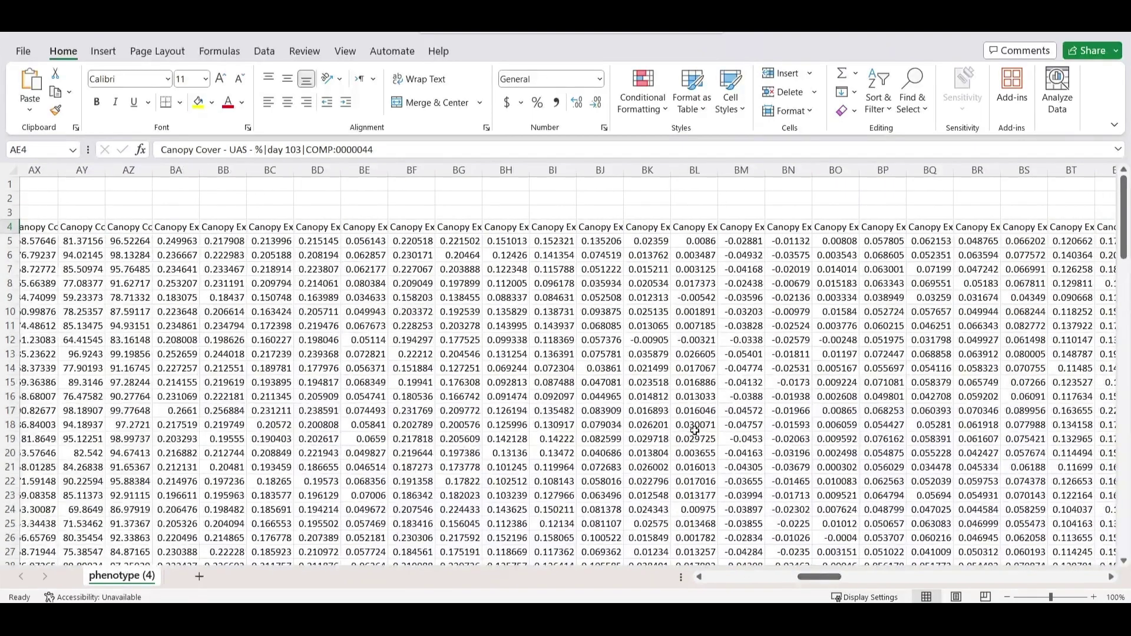
left_click(465, 226)
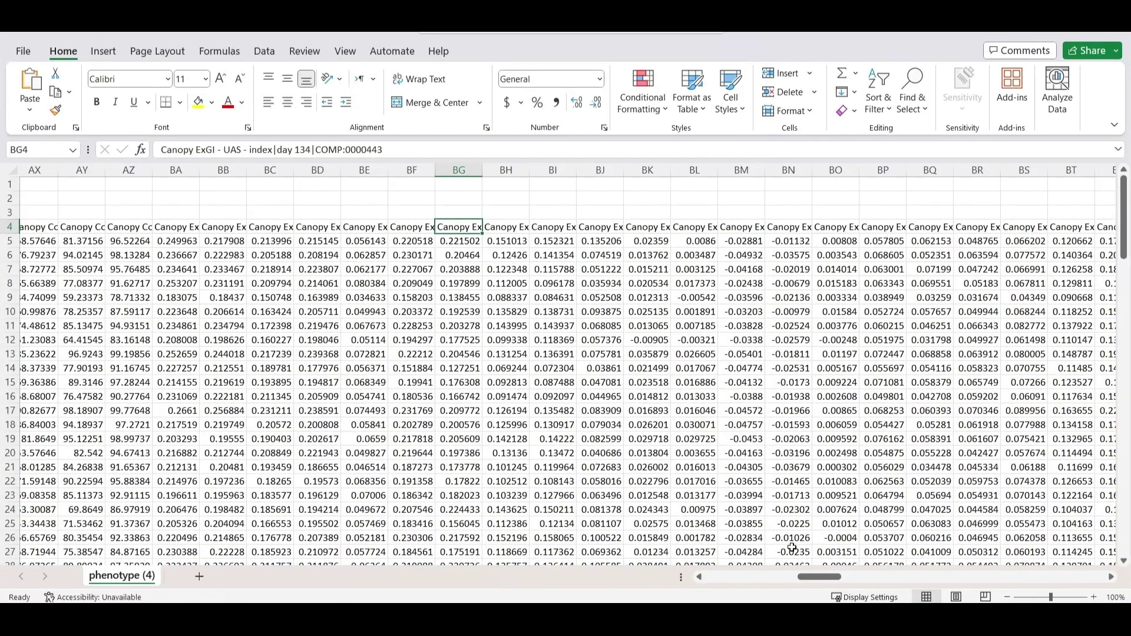
left_click_drag(810, 579, 951, 577)
left_click(624, 224)
left_click(104, 224)
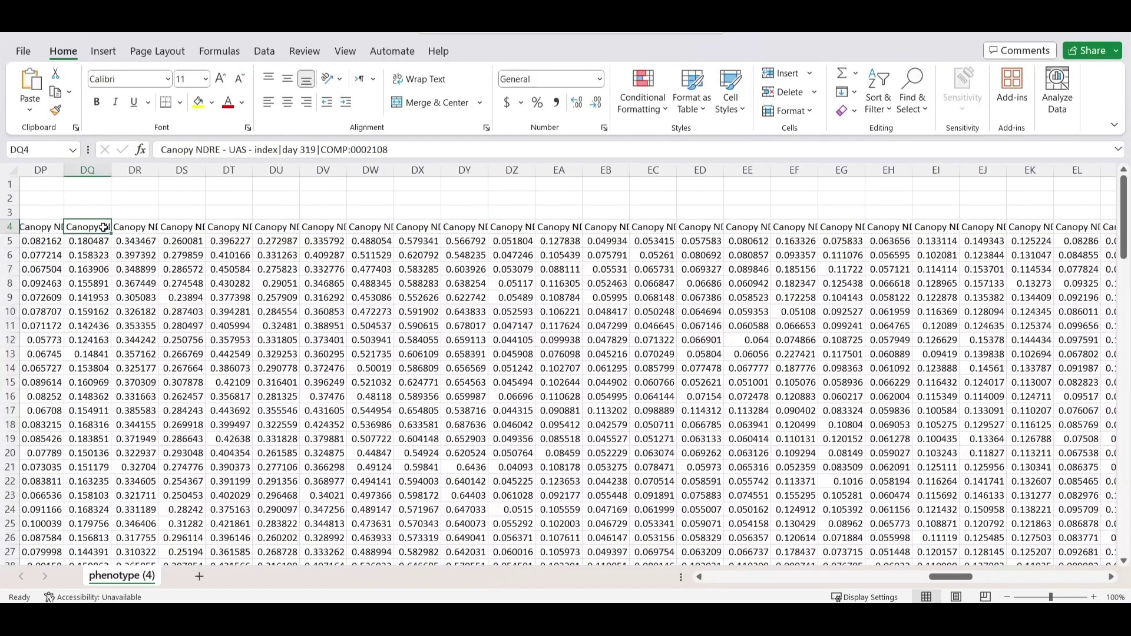
left_click(727, 228)
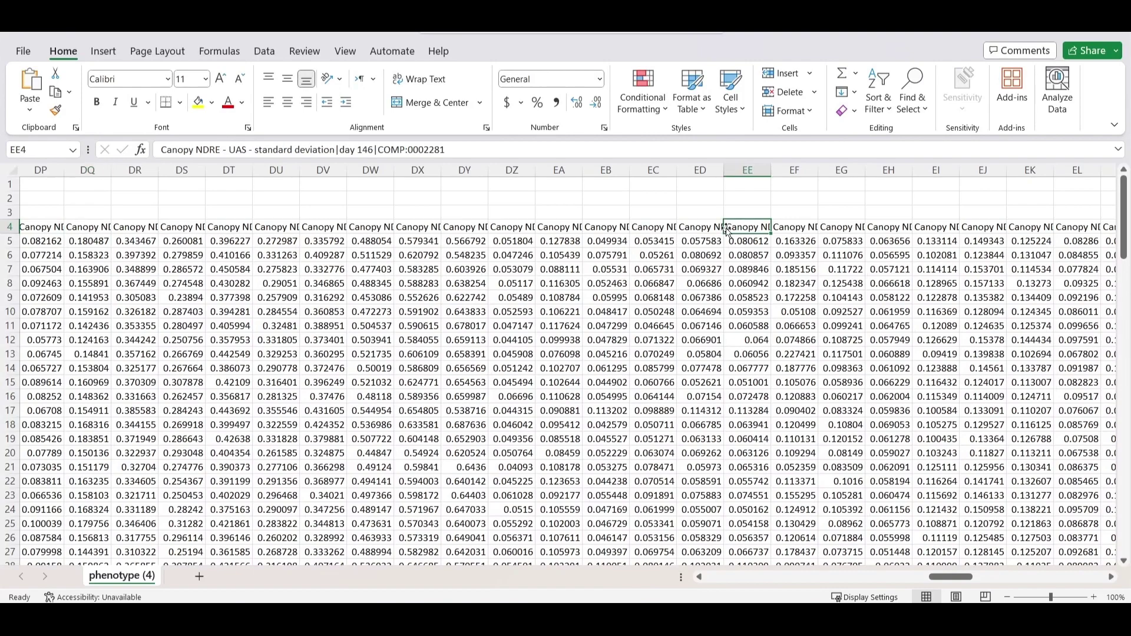
left_click_drag(945, 578, 1040, 574)
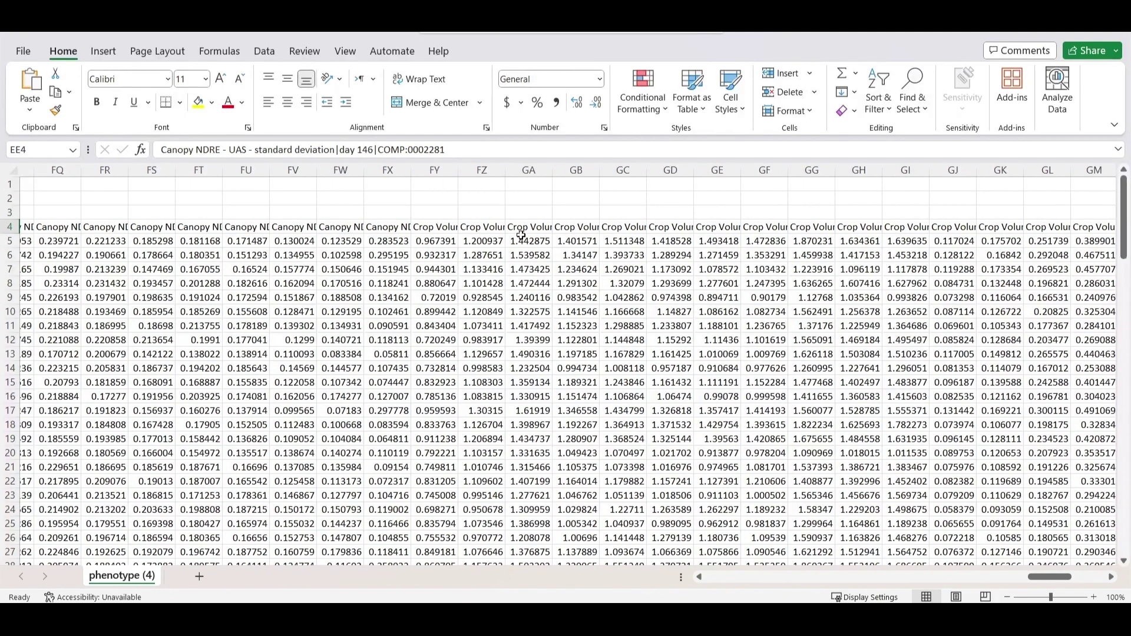
left_click(662, 228)
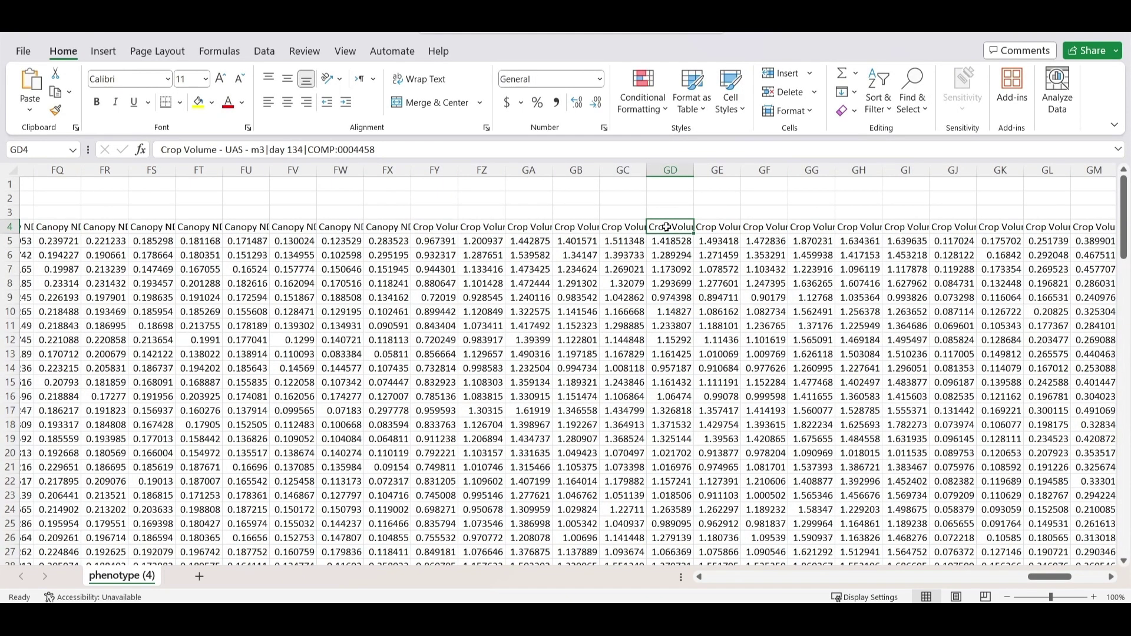
left_click_drag(1048, 583, 1077, 581)
left_click(514, 225)
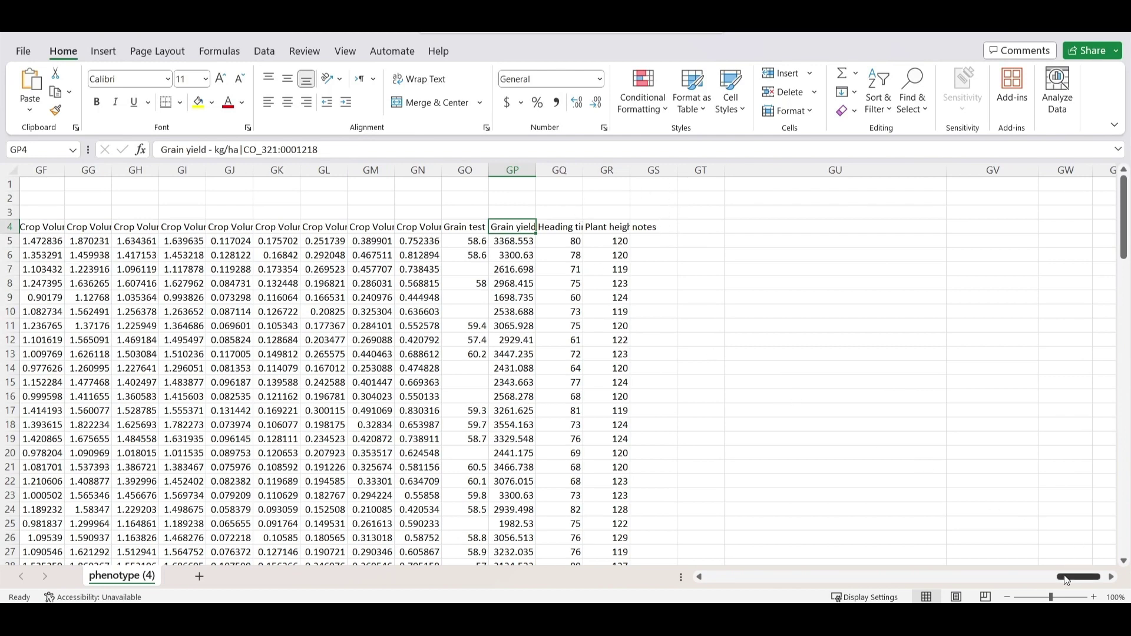
Check the day number in canopy cover header AN4 and the planting and harvest dates in columns N and O
left_click_drag(1067, 581, 776, 571)
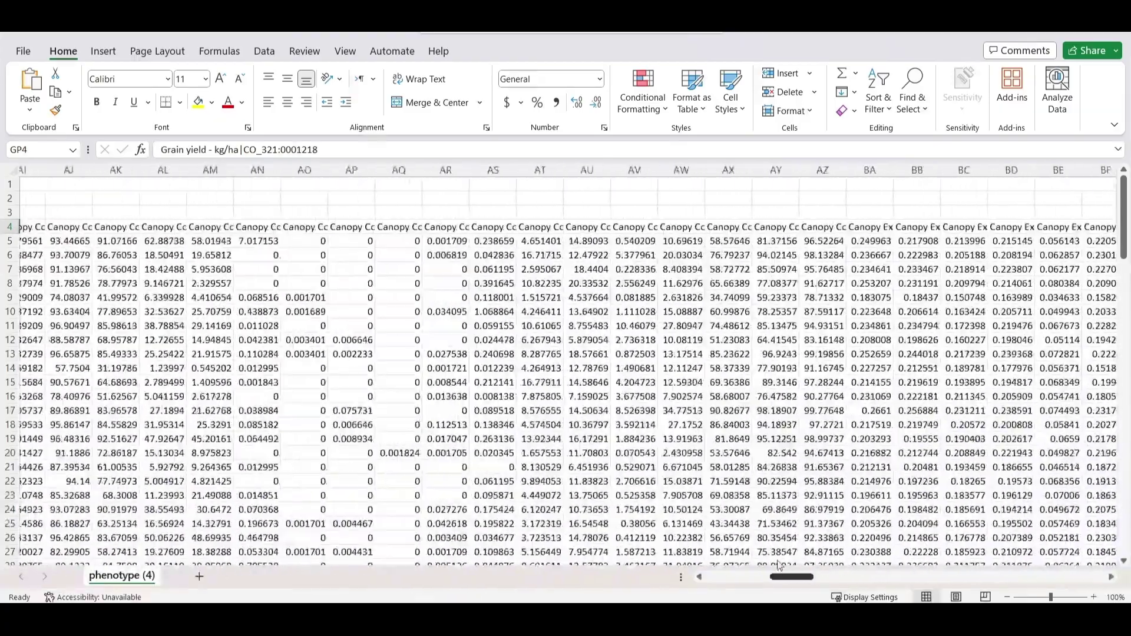
left_click(248, 222)
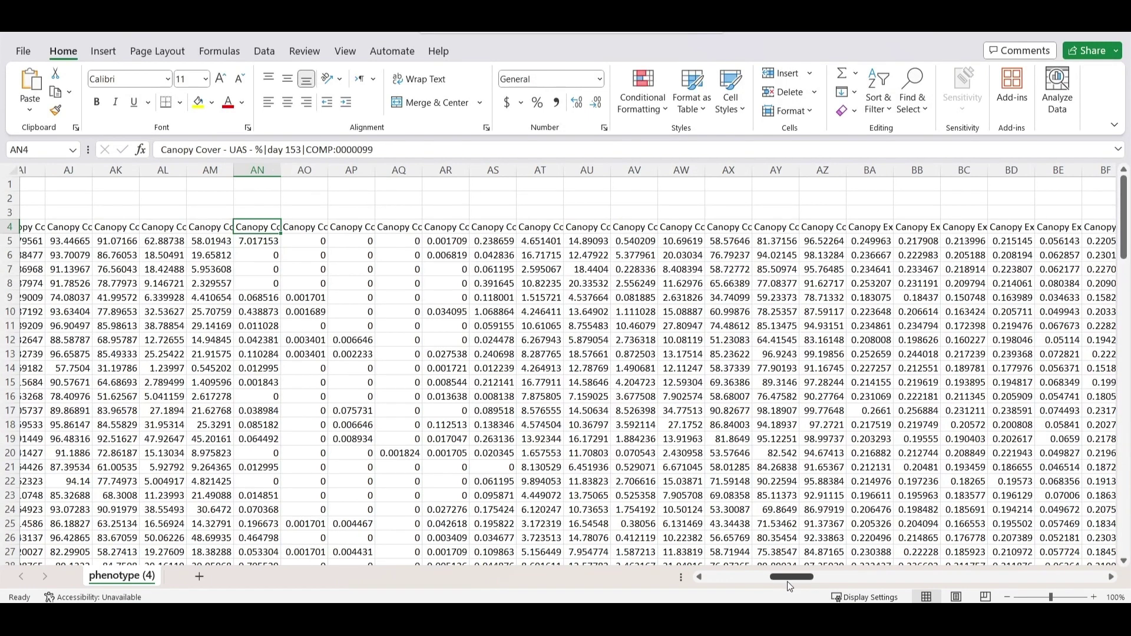
left_click_drag(787, 580, 738, 582)
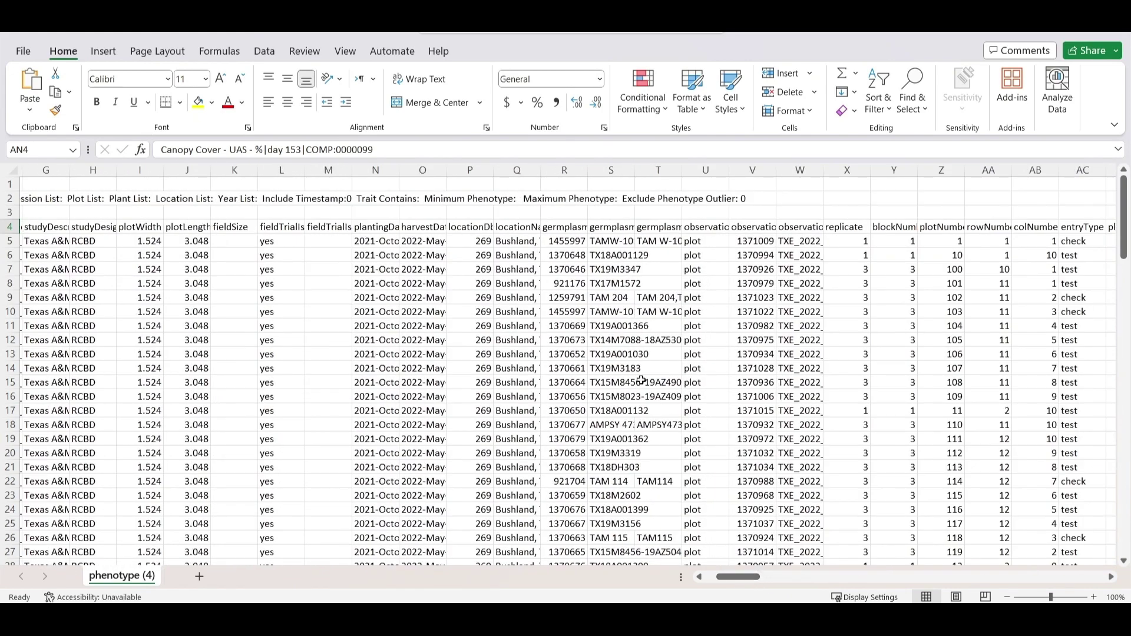
left_click(366, 231)
left_click(379, 286)
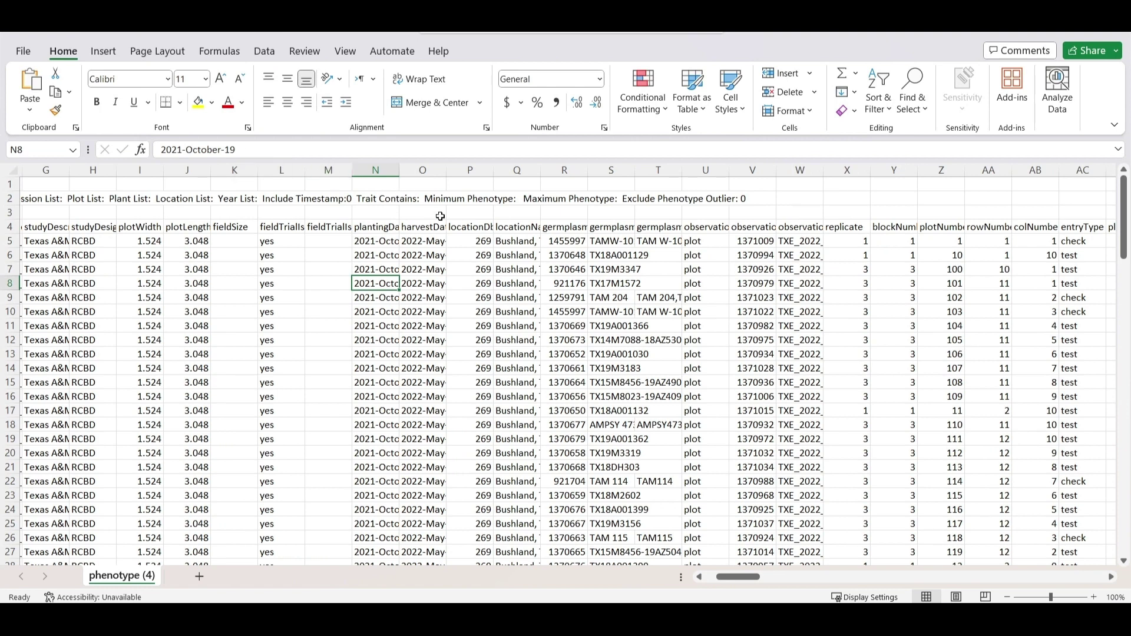
left_click(432, 241)
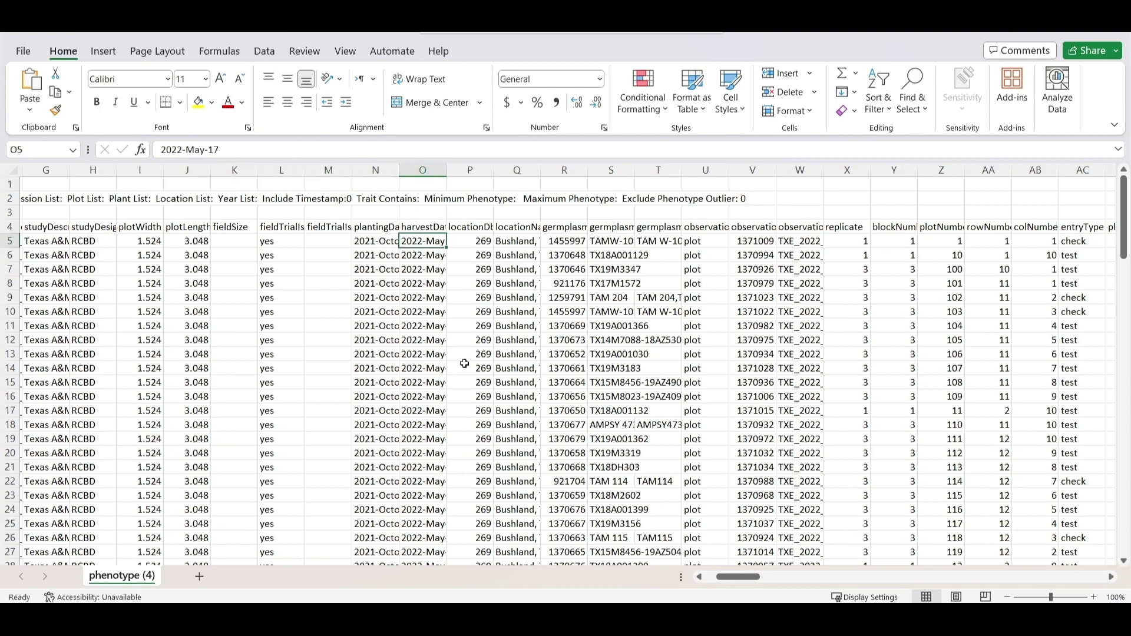
left_click(374, 241)
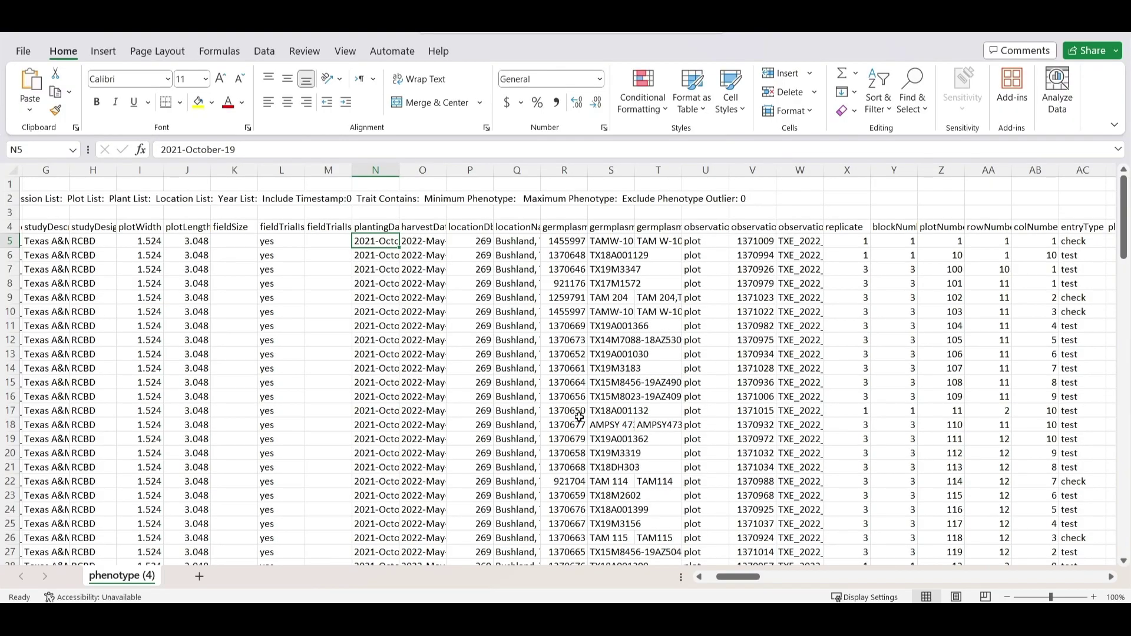
Enter the bold header "Phenotype" in cell GU4, beyond the last data column
left_click_drag(744, 579, 1113, 577)
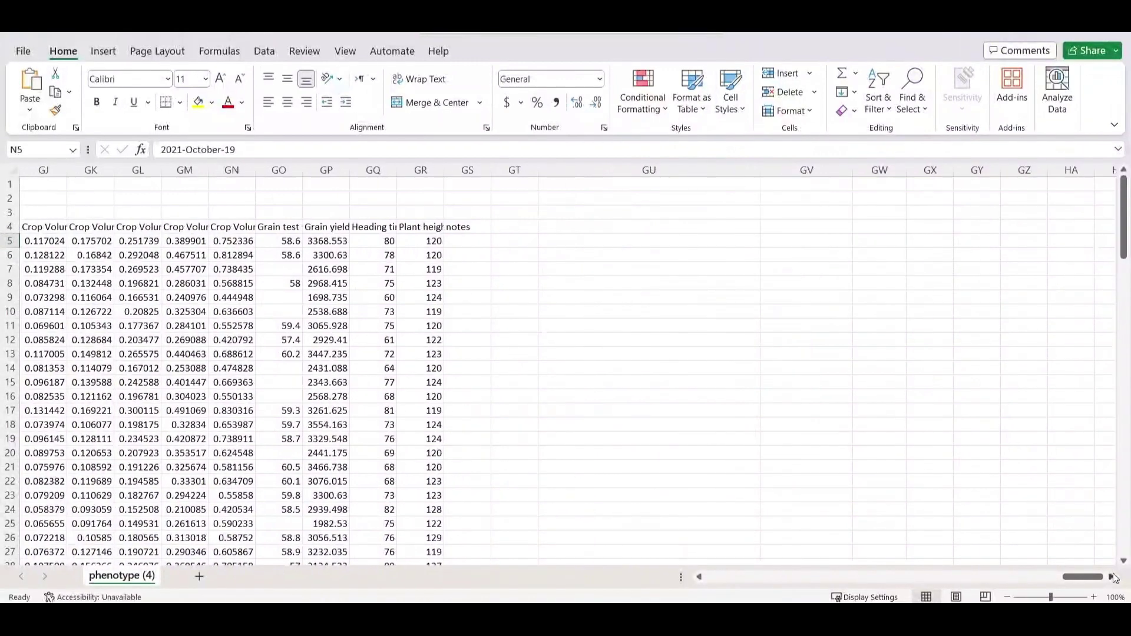
left_click(625, 229)
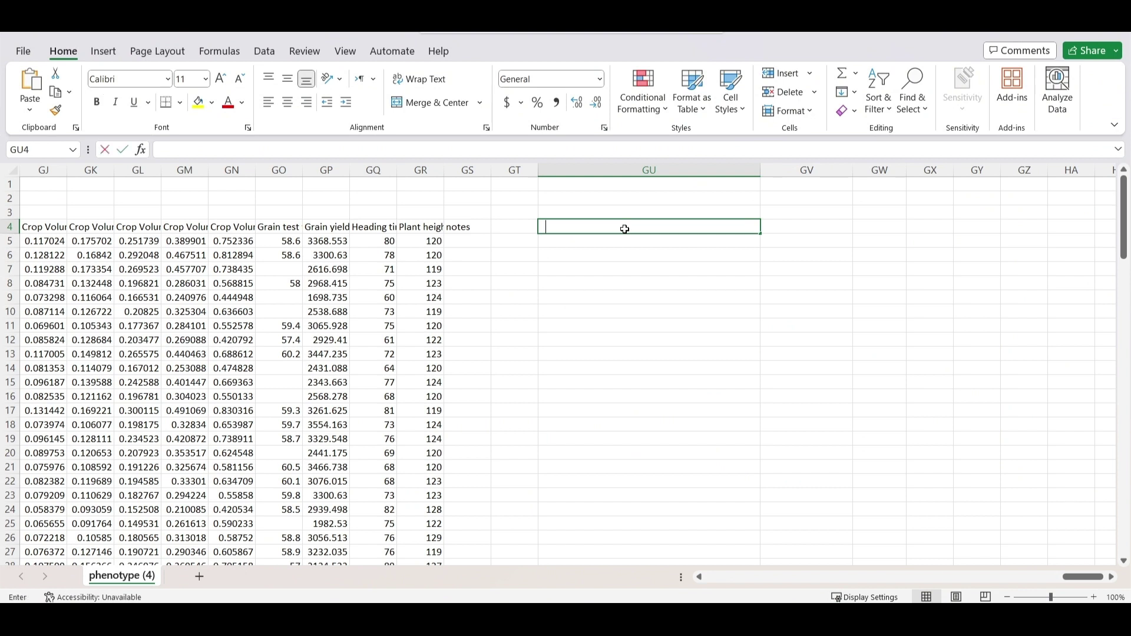
type("Phen")
key("BackSpace")
key("BackSpace")
key("BackSpace")
key("BackSpace")
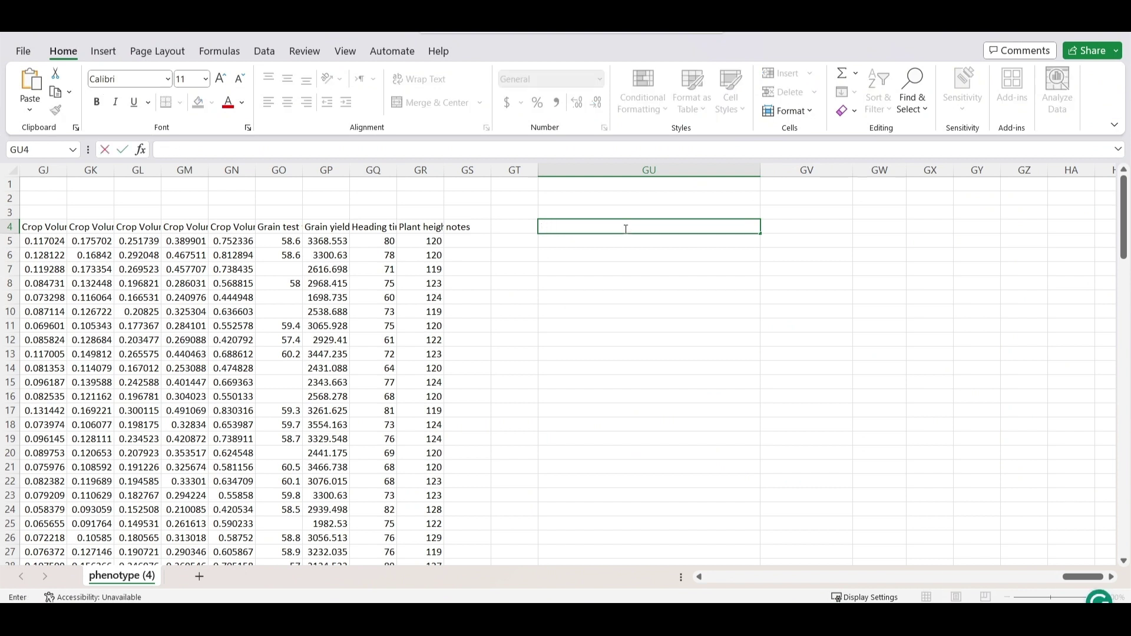
key("ctrl+b")
type("Phenotype")
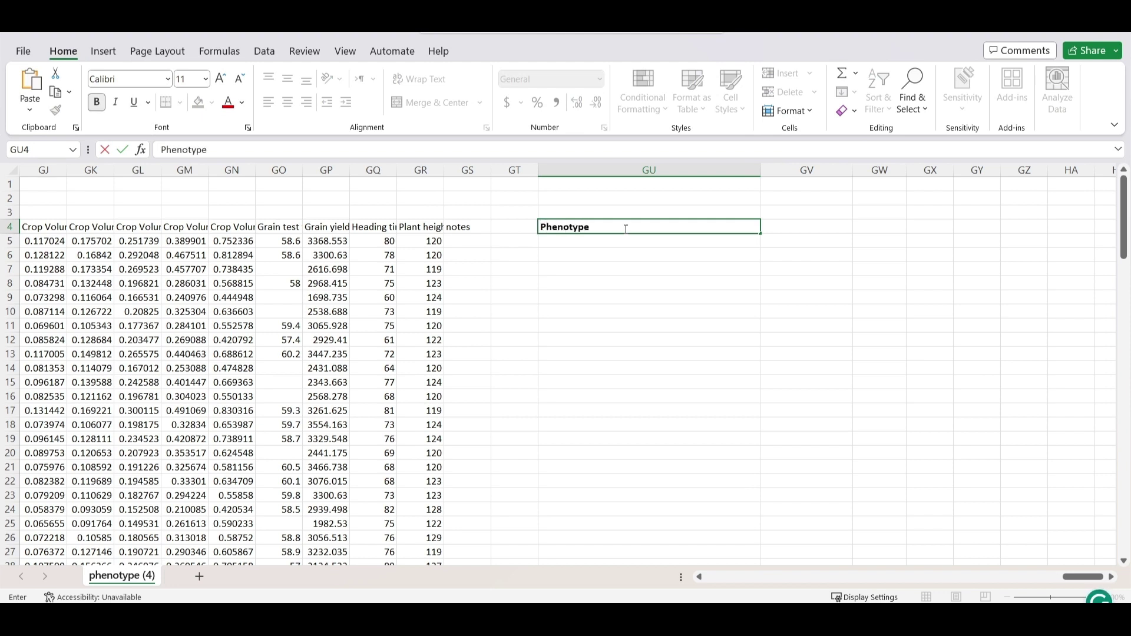
key("Tab")
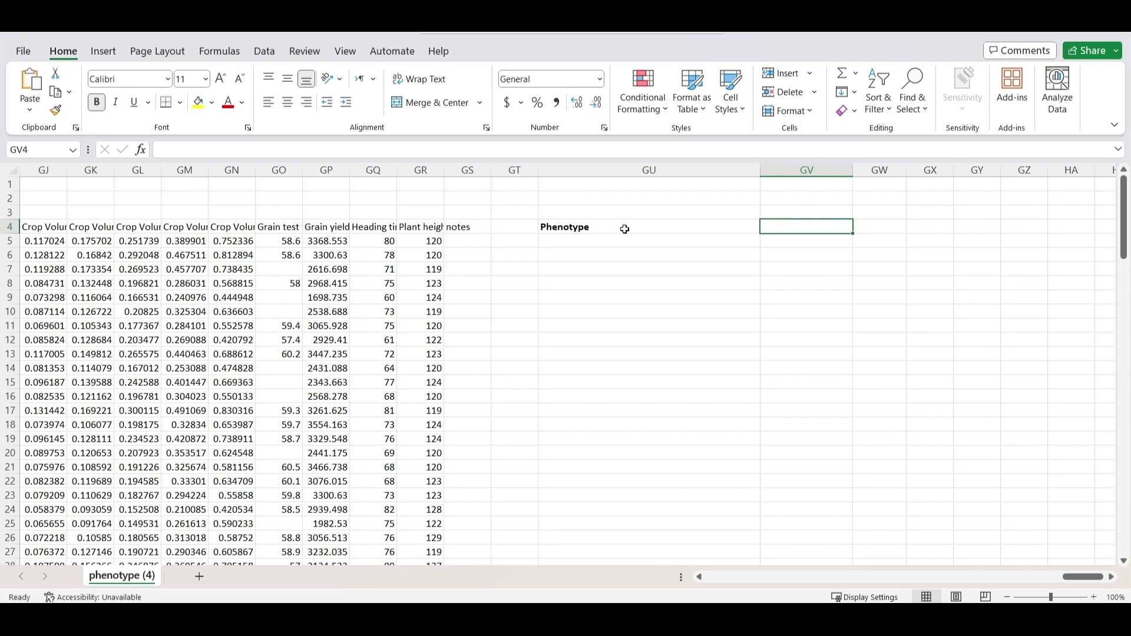
Enter the bold header "Julian Date" in cell GV4
key("ctrl+b")
type("Av")
key("BackSpace")
key("BackSpace")
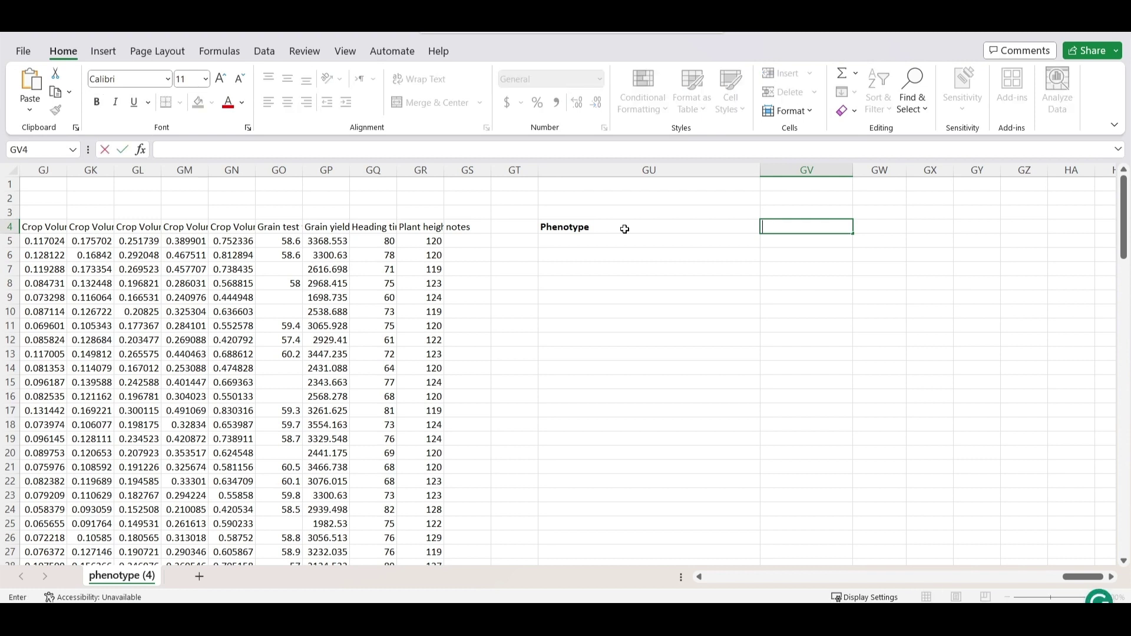
key("ctrl+b")
type("Julian")
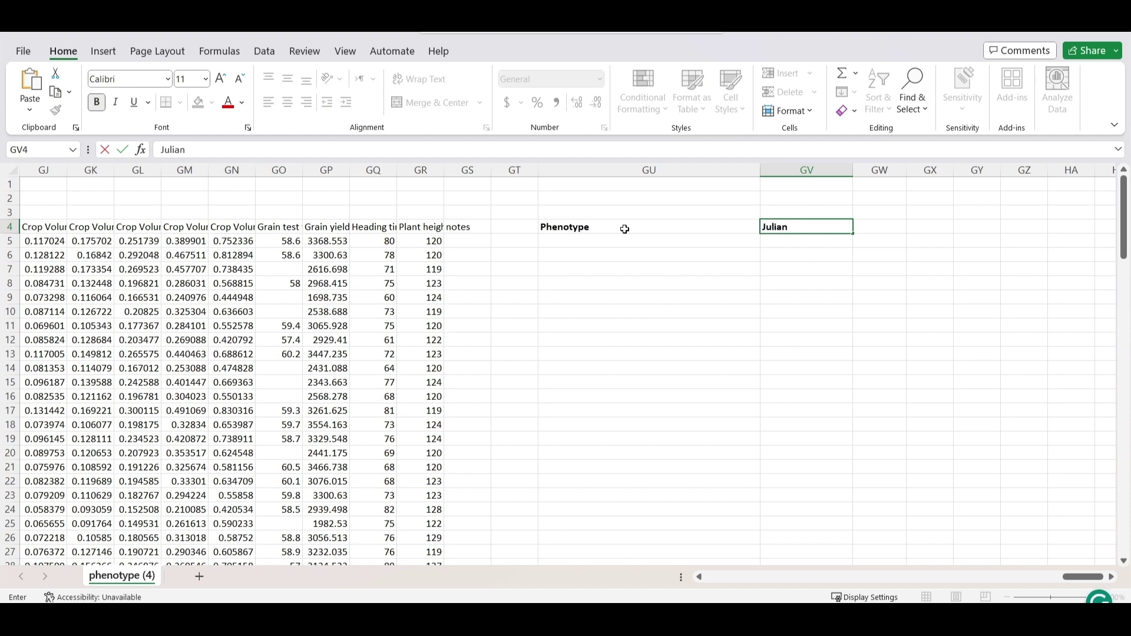
type(" Date")
key("Tab")
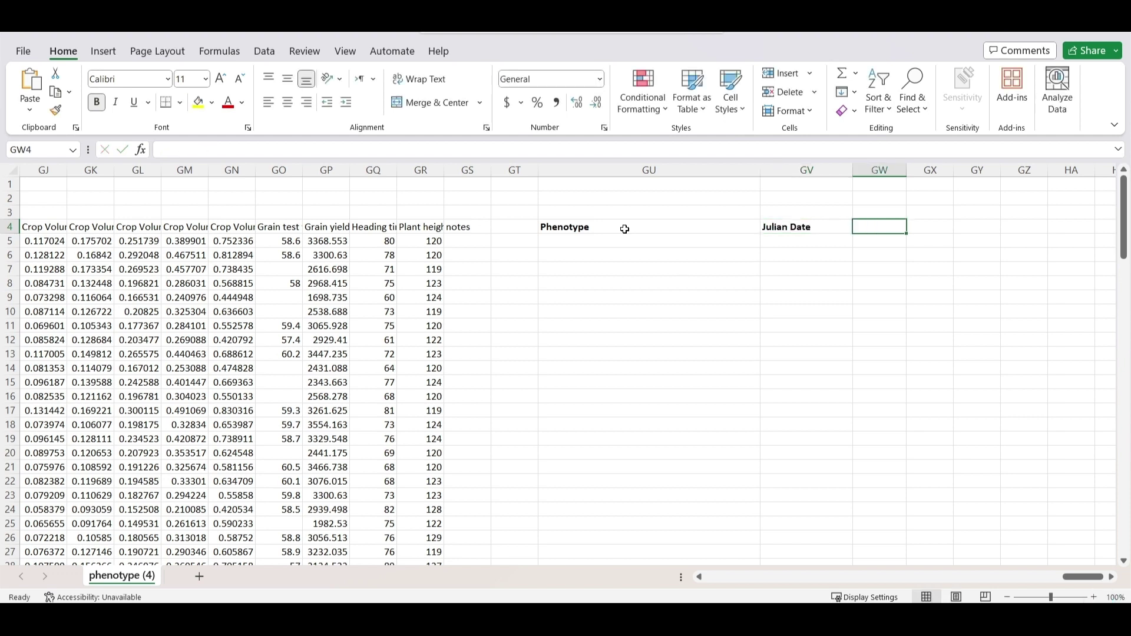
Enter the headers "Greg Date" in GW4 and "Planting Date" in GX4
type("G")
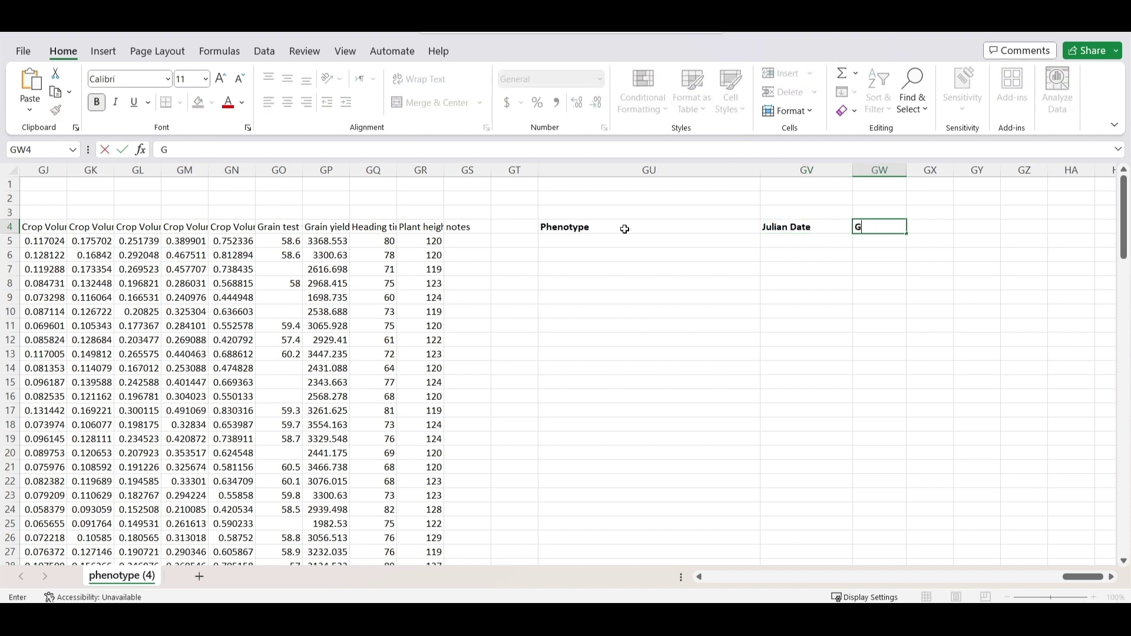
type("reg Date")
key("Tab")
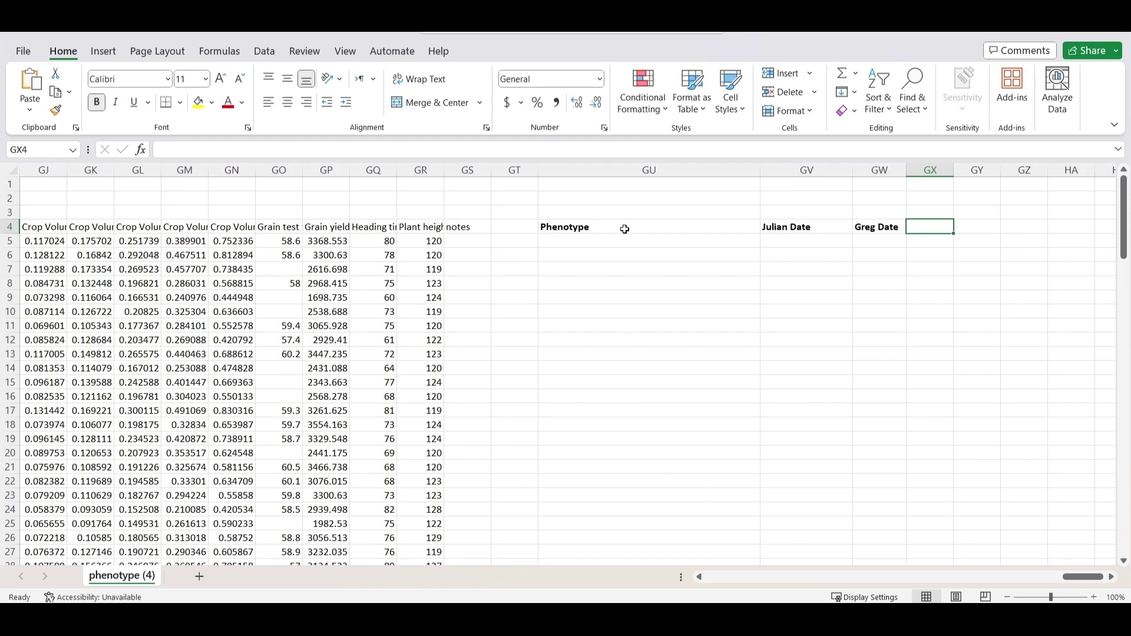
type("Plan")
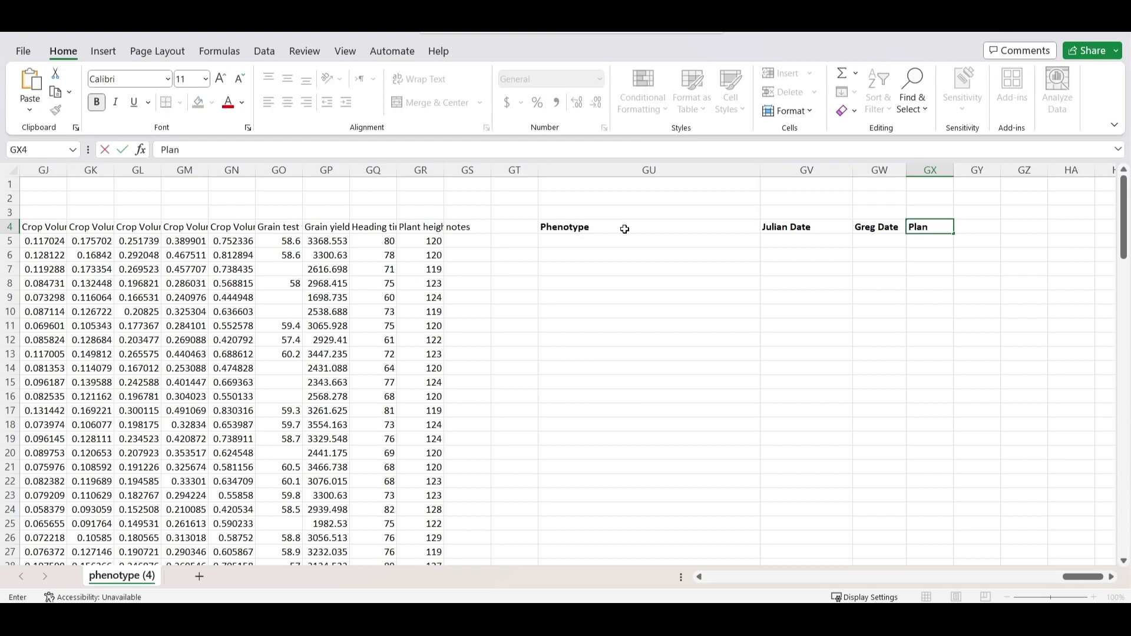
type("ting Date")
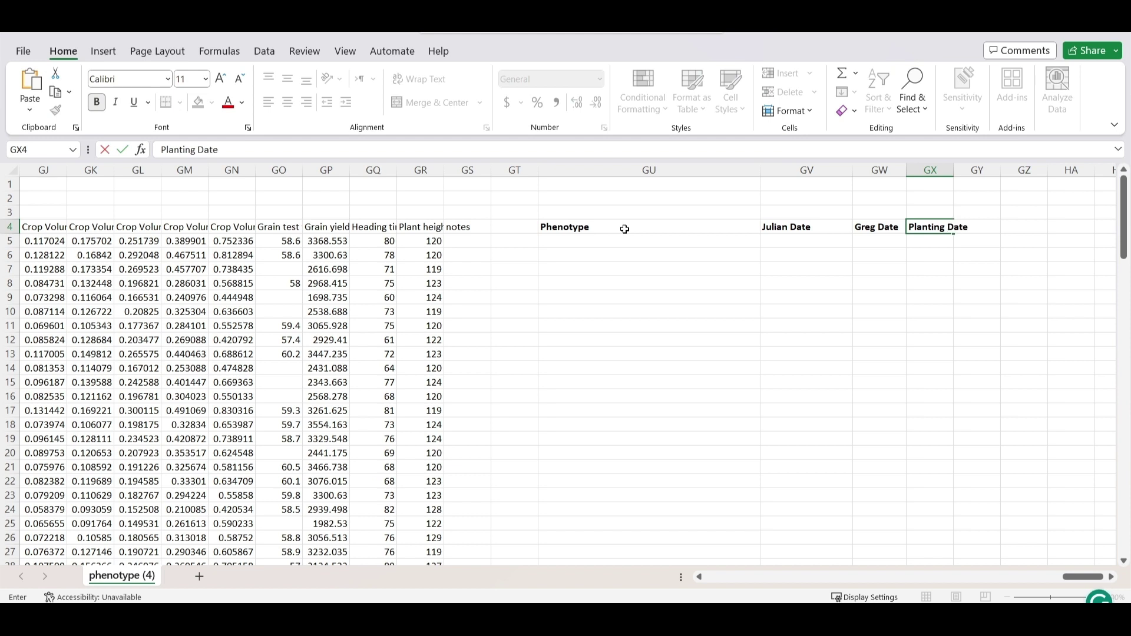
key("Tab")
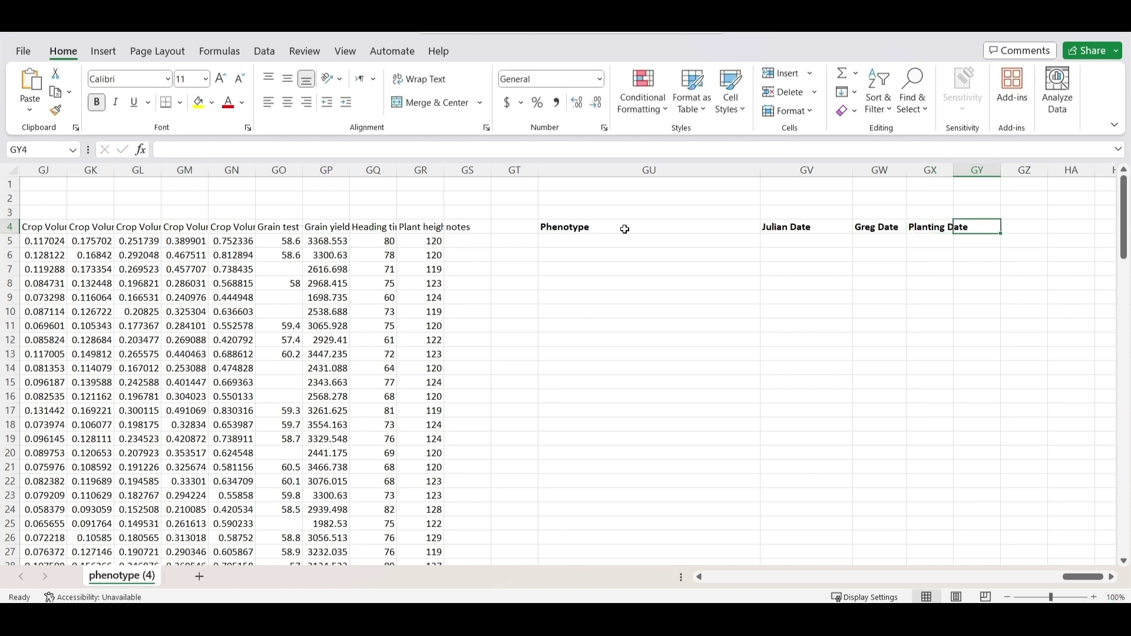
Enter the headers "Julian Date" in GY4 and "DAP" in GZ4
type("J")
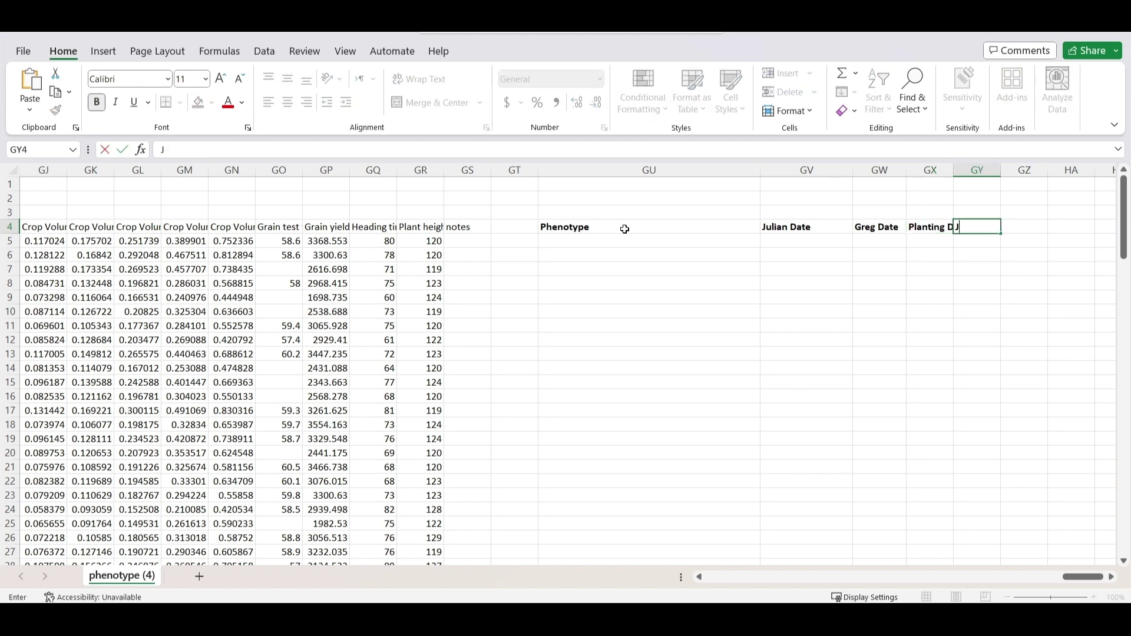
type("ulian Date")
key("Tab")
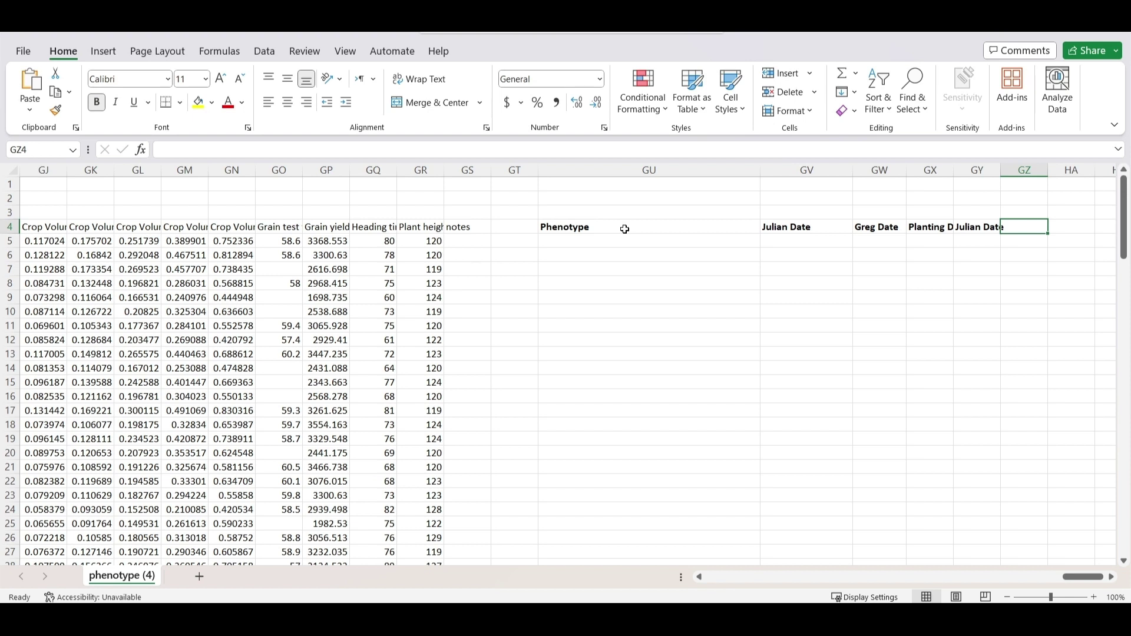
type("DAP")
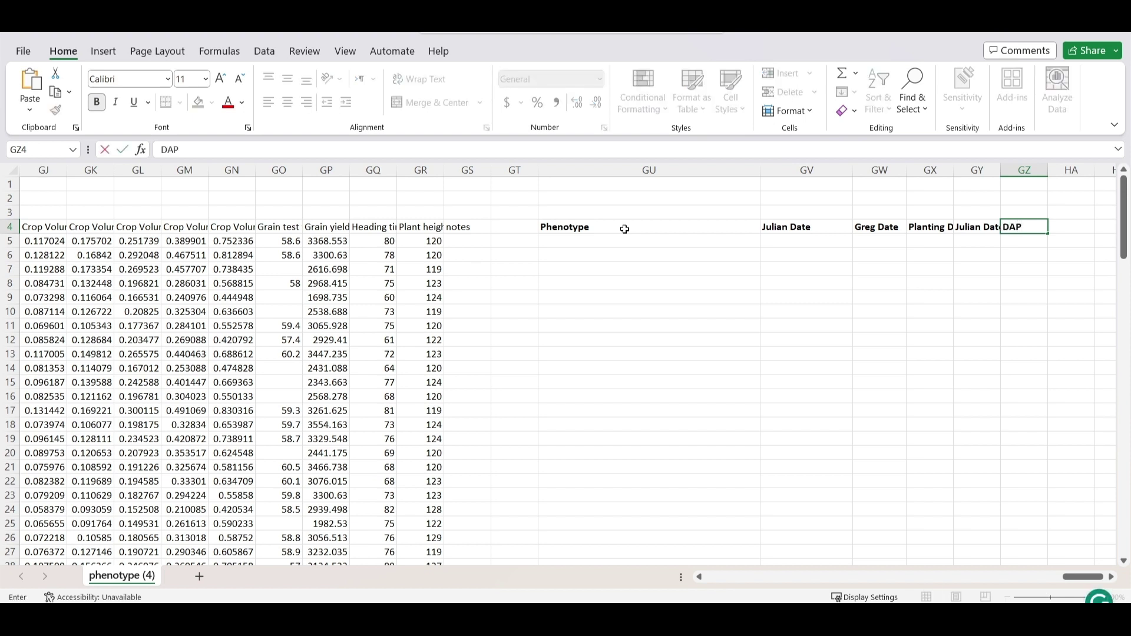
left_click(637, 241)
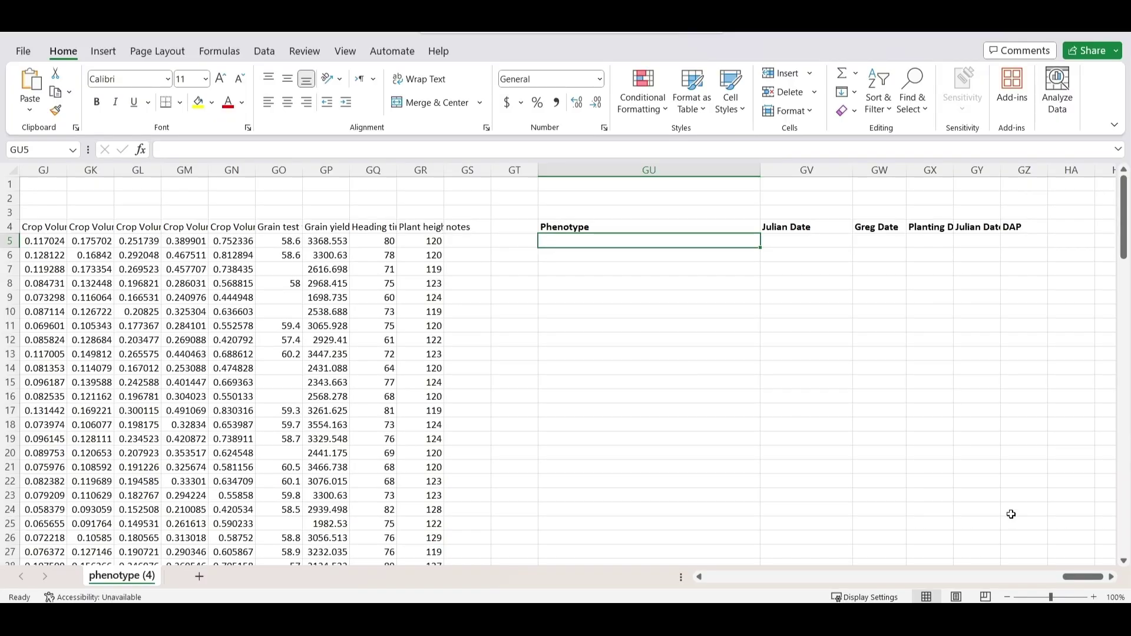
Examine the range of canopy cover trait headers in row 4, from AE4 to AZ4
left_click_drag(1085, 581, 773, 580)
left_click(281, 227)
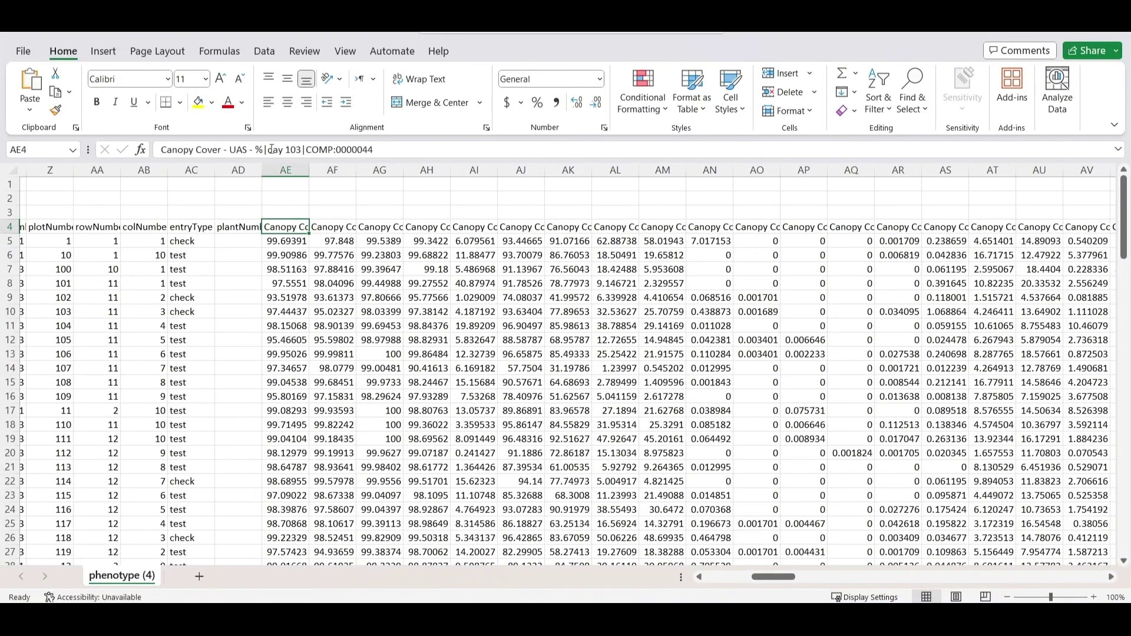
left_click_drag(299, 227, 816, 229)
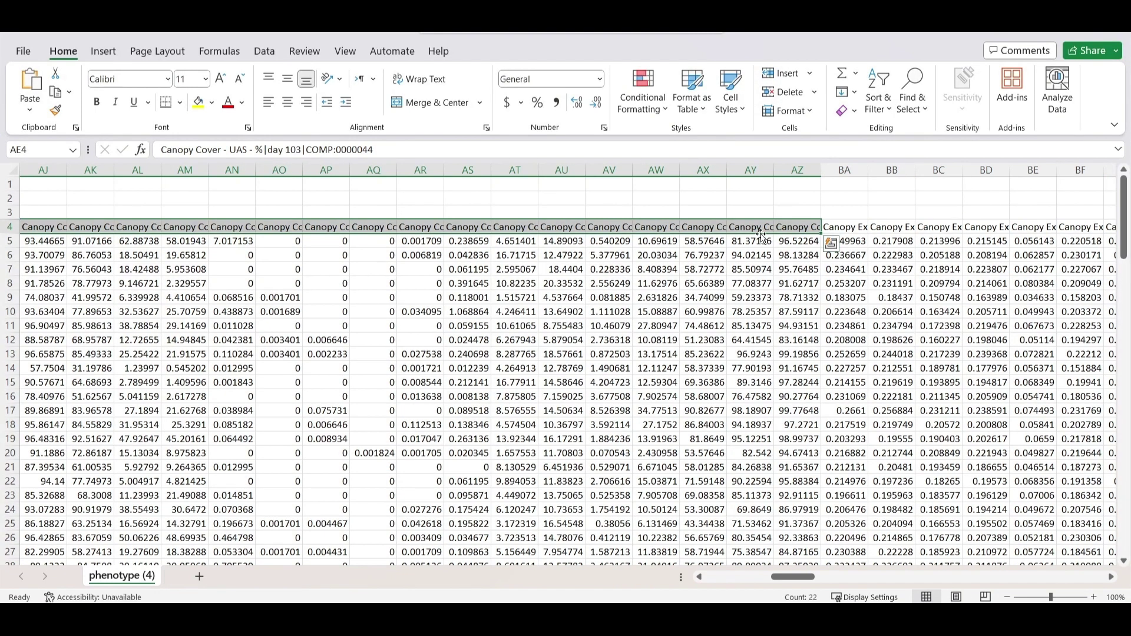
left_click(798, 225)
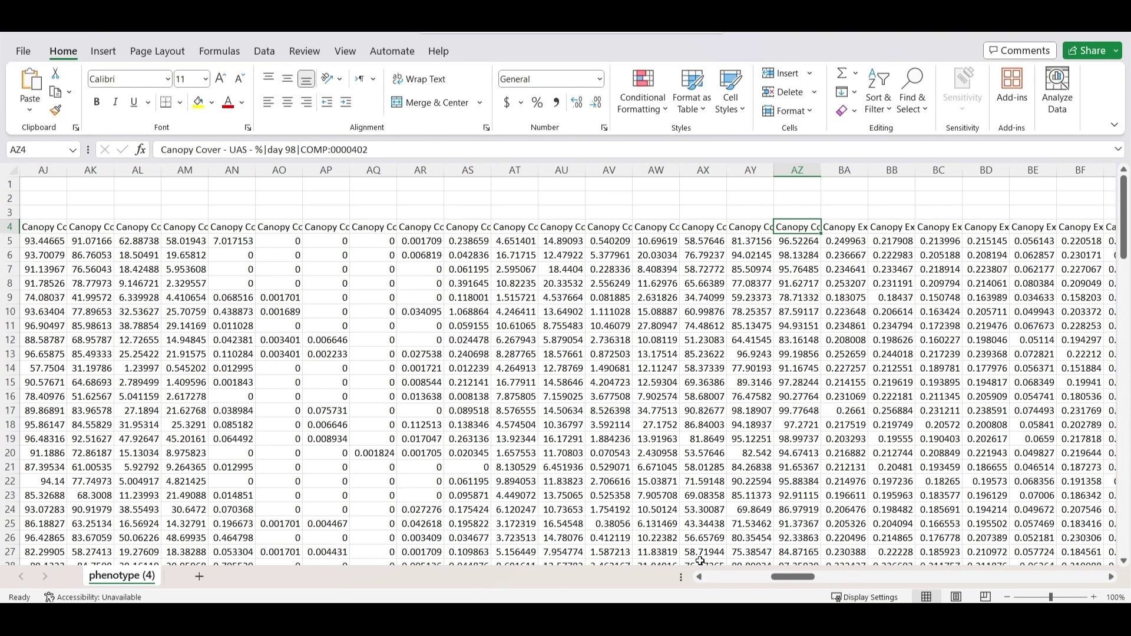
Select the canopy cover trait headers from AZ4 back to AE4 to review the range, and return to the new table
left_click_drag(796, 226, 154, 227)
mouse_move(767, 576)
left_mouse_down()
mouse_move(778, 574)
mouse_move(735, 563)
mouse_move(753, 559)
left_mouse_up()
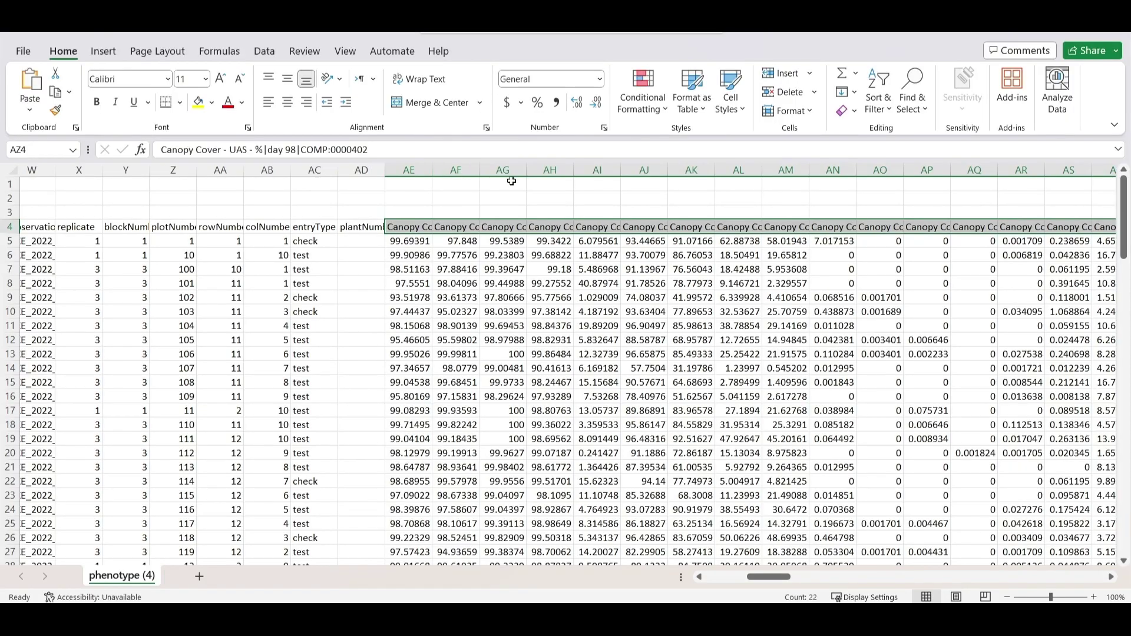
left_click_drag(780, 581, 1090, 563)
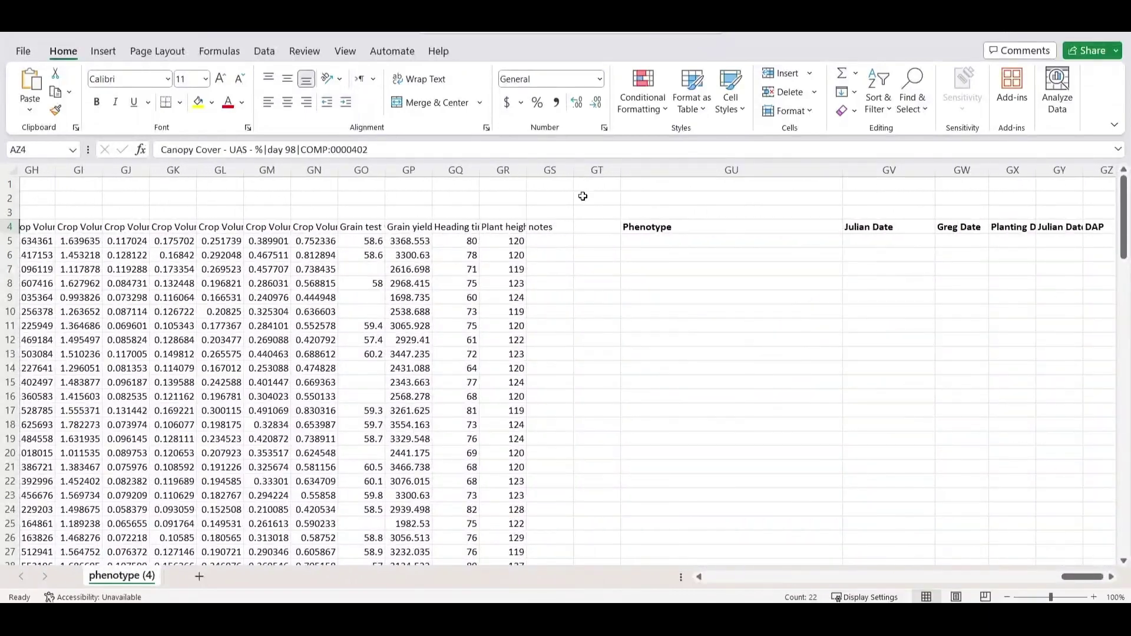
Reference the first canopy cover header in cell GU5, under Phenotype, with the formula =AE4
left_click(664, 246)
type("=")
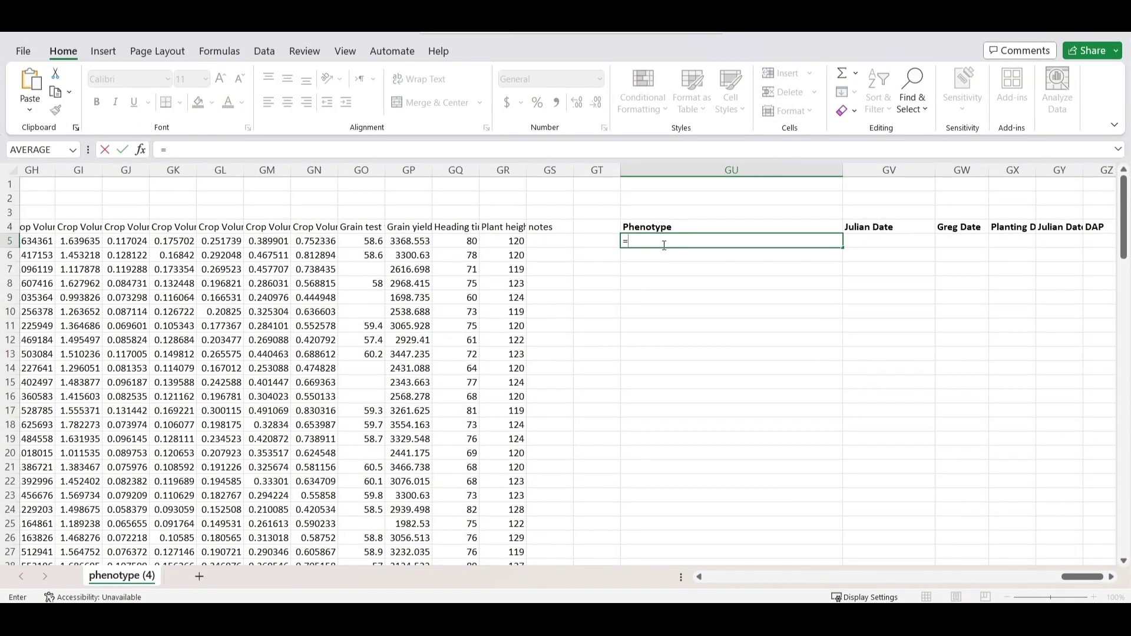
type("AE4")
key("Return")
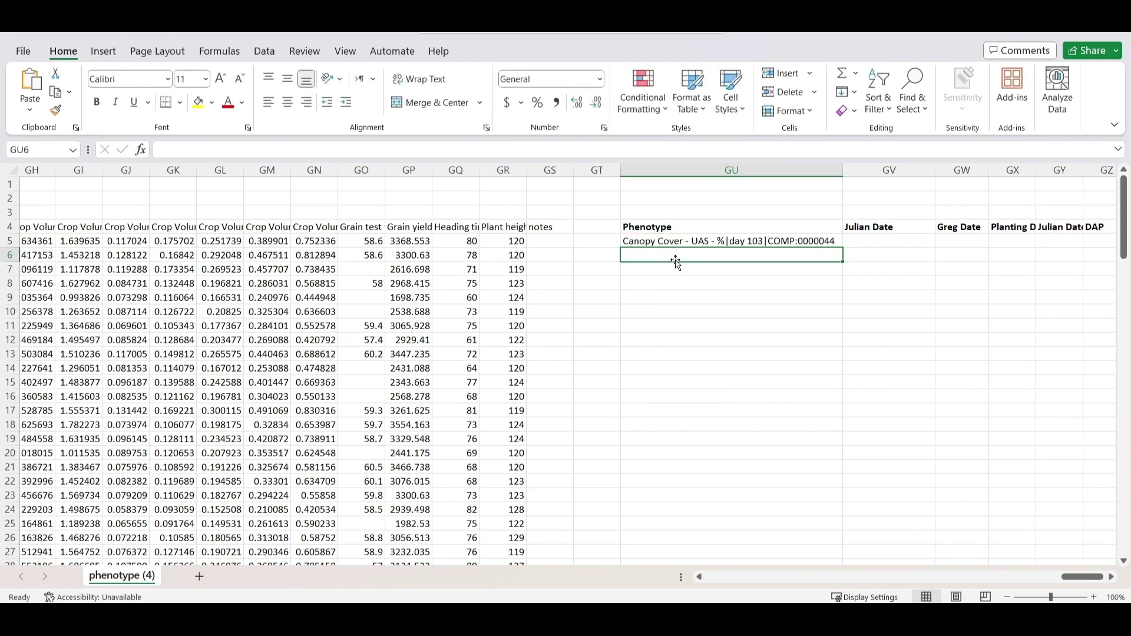
Reference the following three canopy cover headers in GU6 to GU8 with =AF4, =AG4 and =AH4
type("=A")
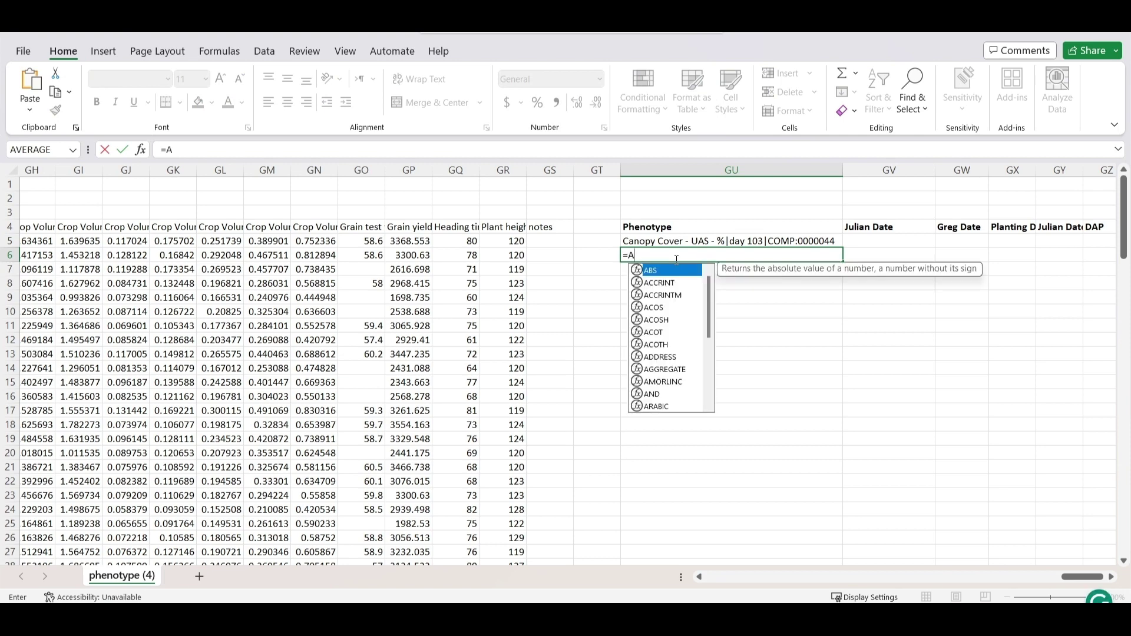
type("F4")
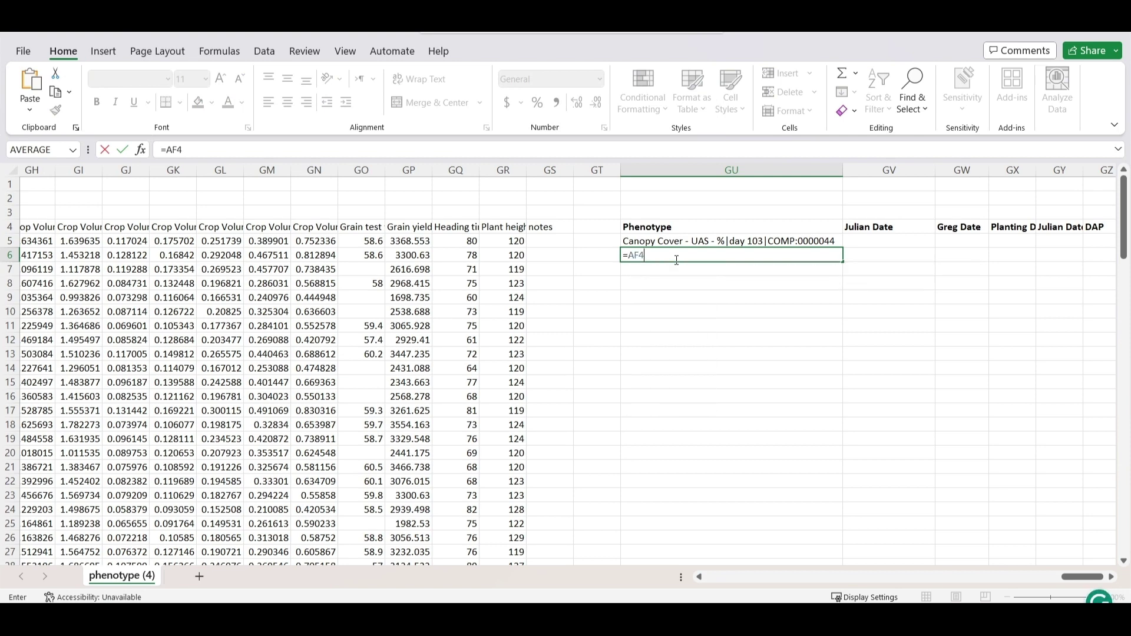
key("Return")
type("=A")
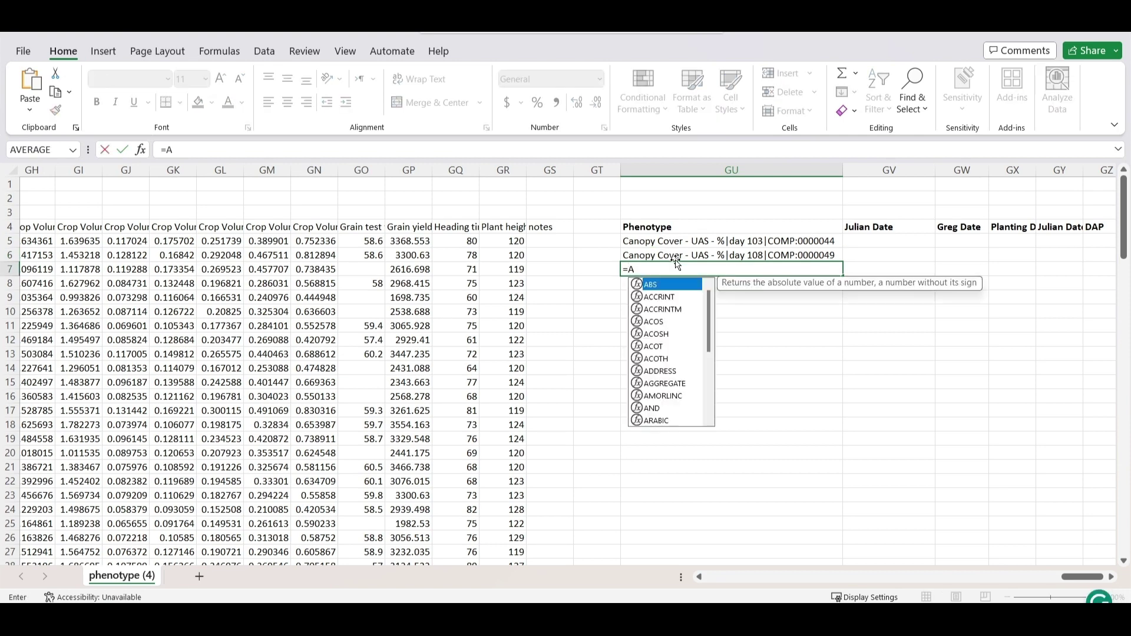
type("G4")
key("Return")
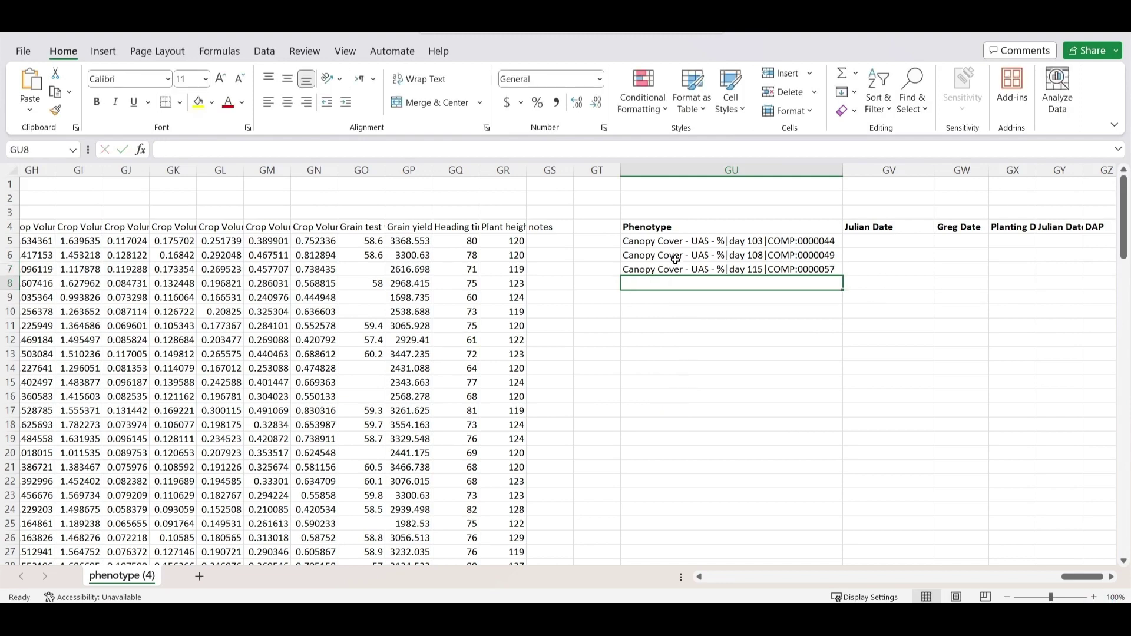
type("=A")
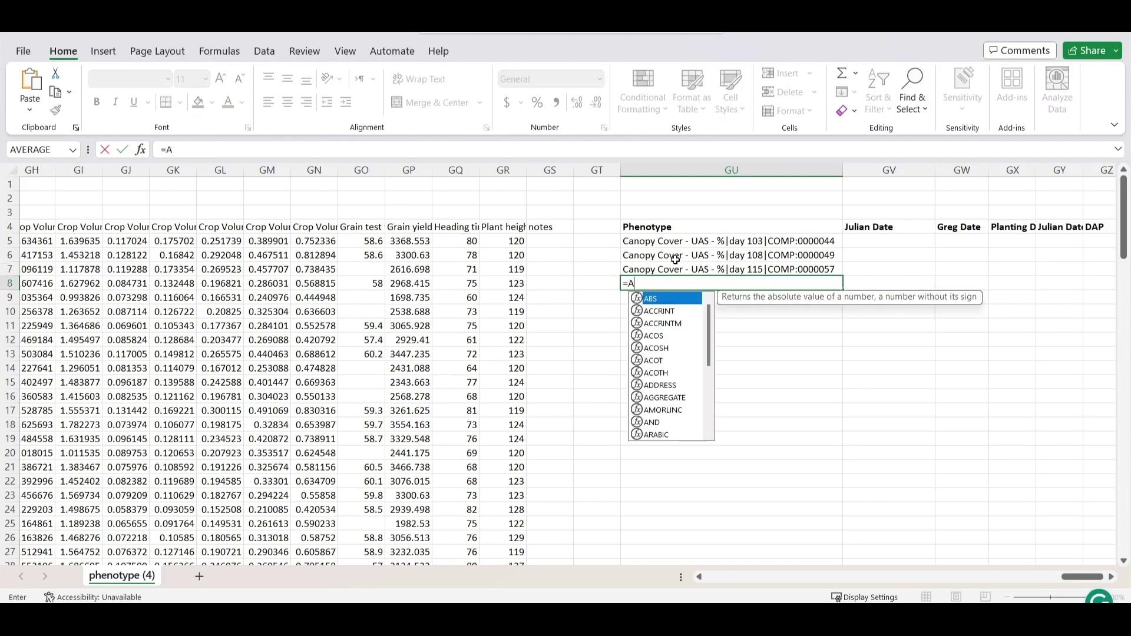
type("H4")
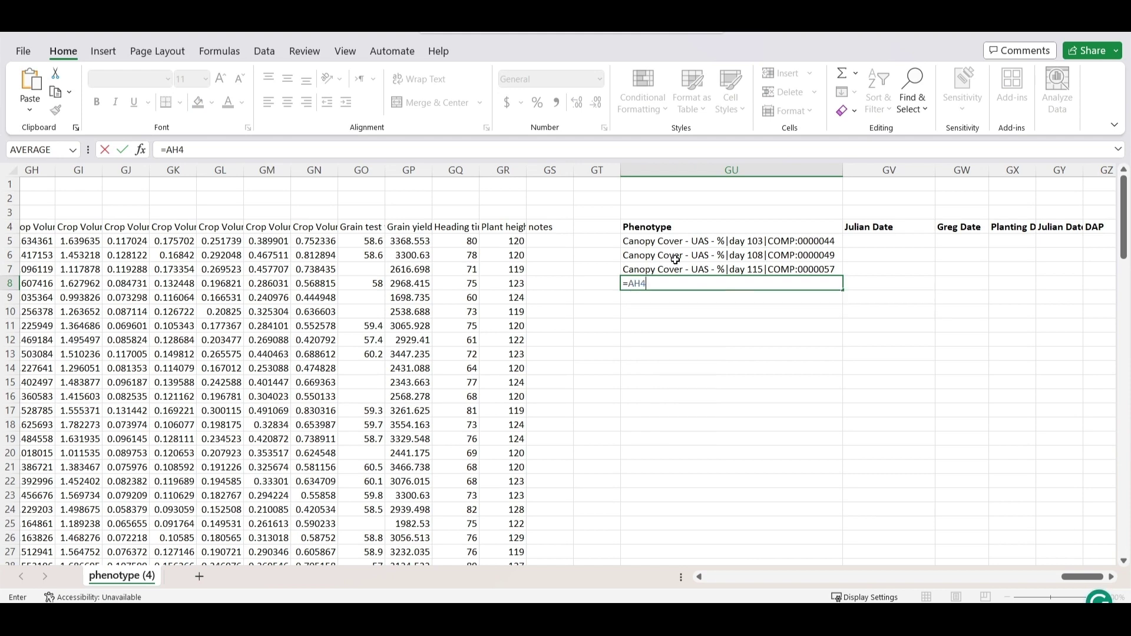
left_click(749, 332)
Review the header references entered in cells GU5 to GU8
left_click(693, 240)
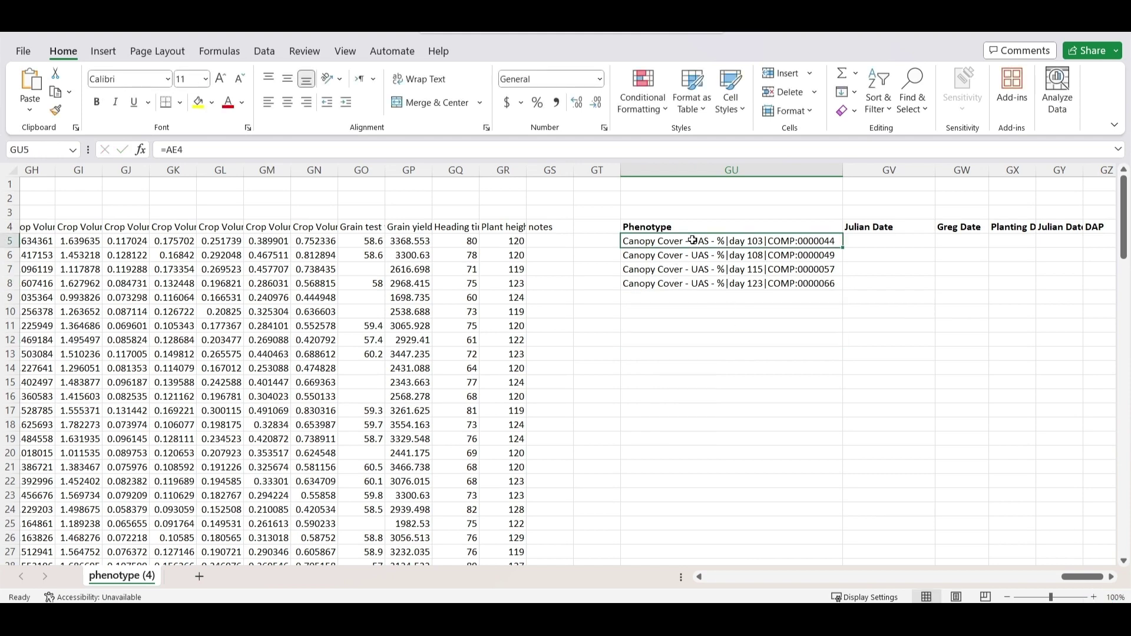
left_click(693, 253)
left_click(690, 269)
left_click(687, 294)
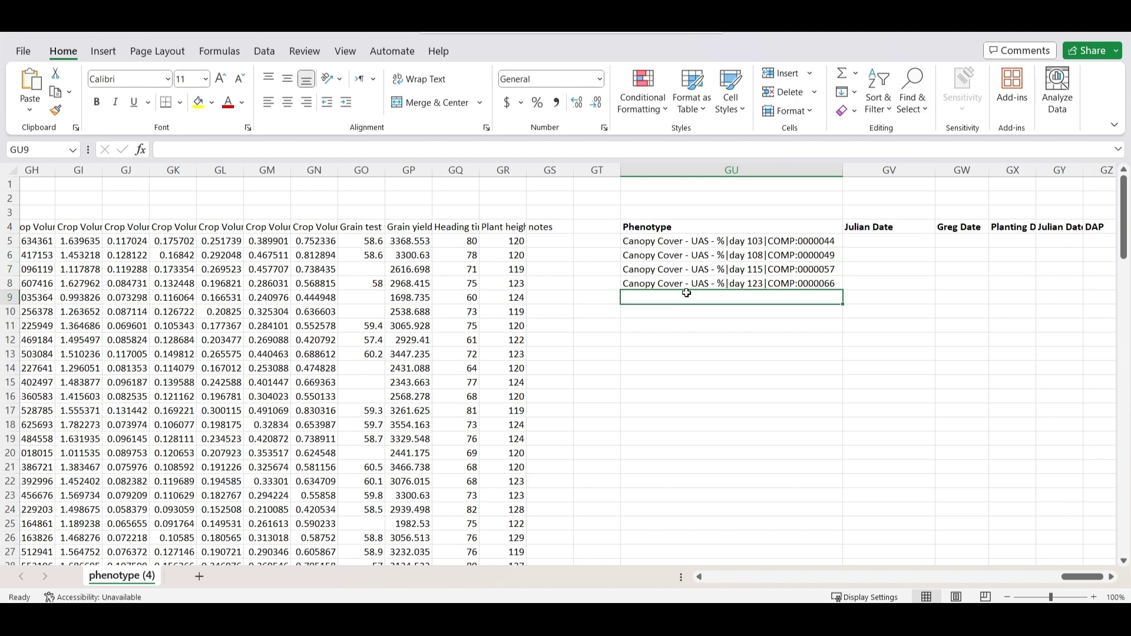
left_click(687, 285)
Continue the Phenotype list in GU9 to GU11 with the header references =AI4, =AJ4 and =AK4
left_click(679, 297)
type("=A")
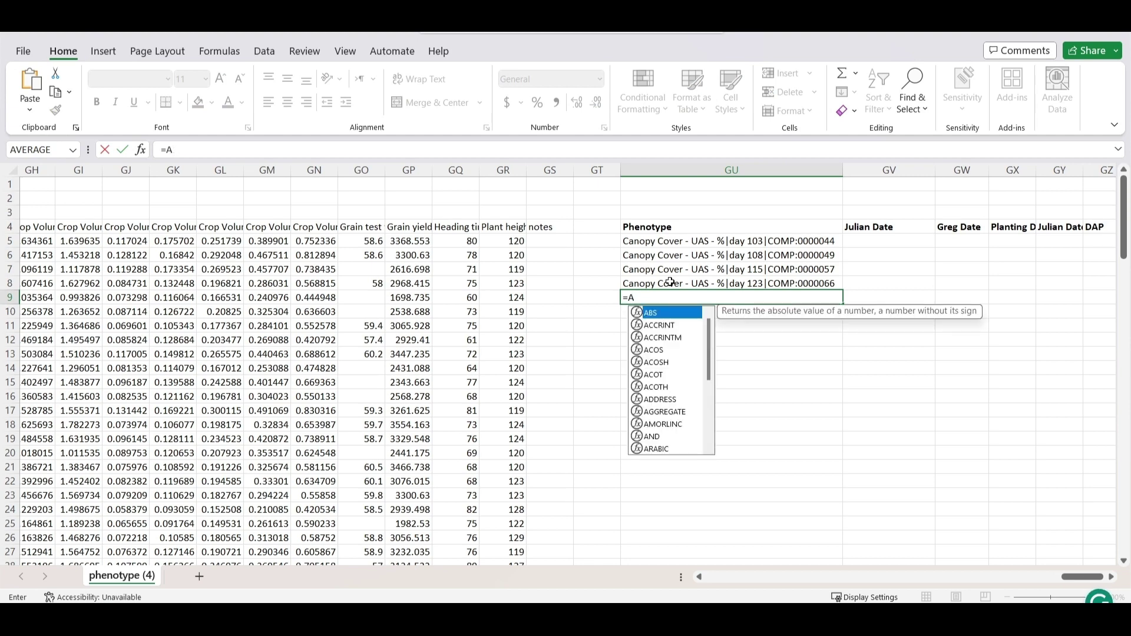
type("9")
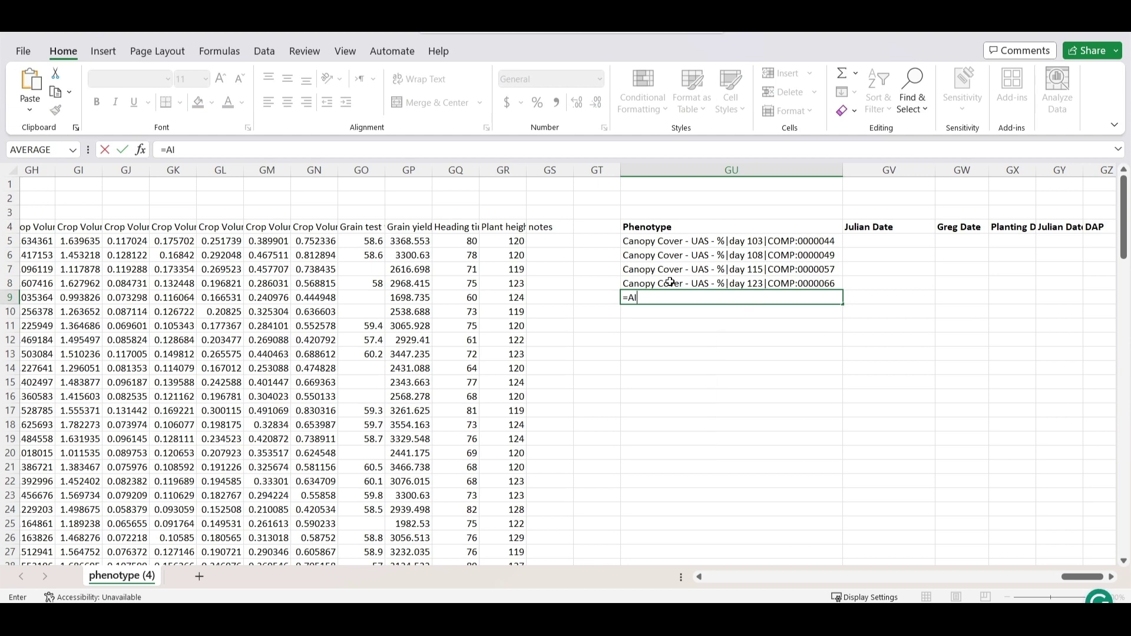
key("Return")
type("=")
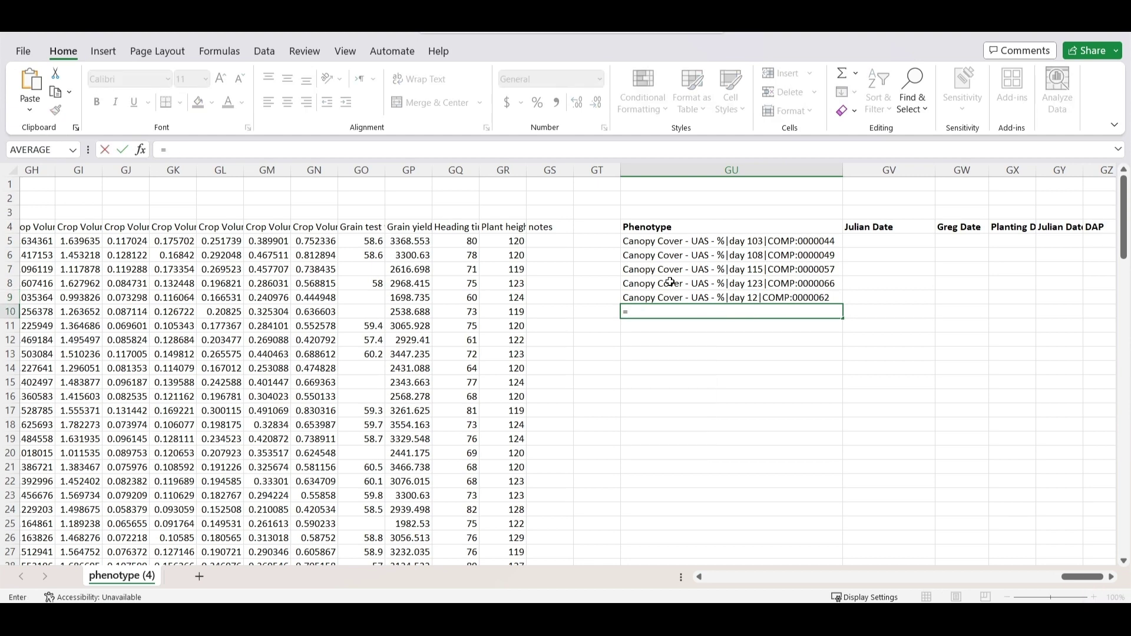
type("A10")
key("Return")
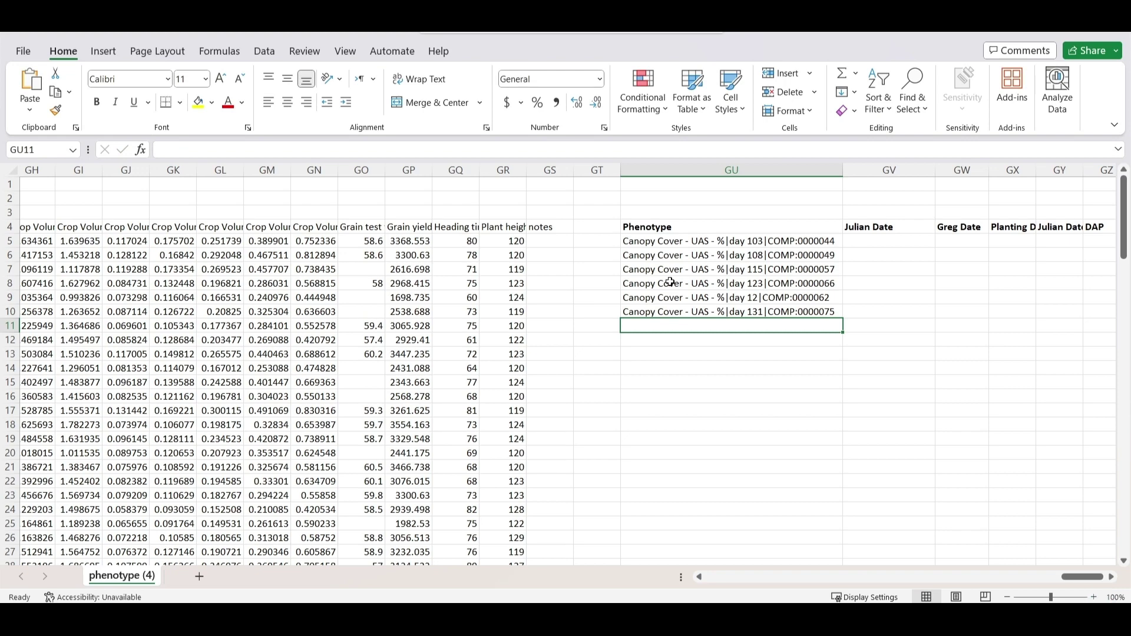
type("=A")
type("11")
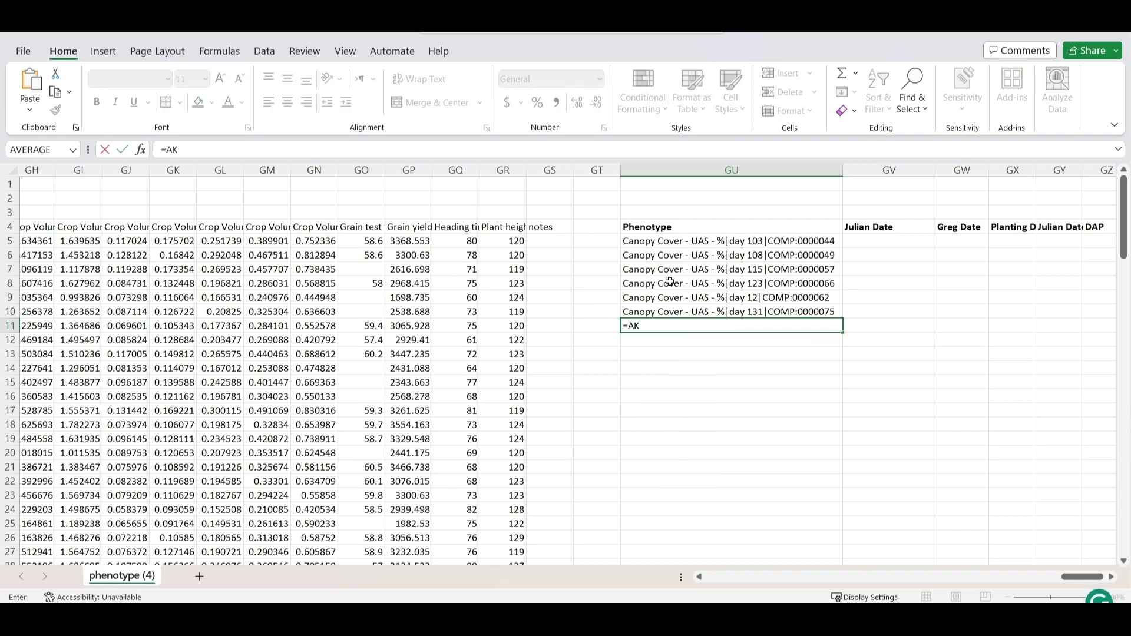
key("Return")
Fill GU12 to GU14 with the canopy cover header references =AL4, =AM4 and =AN4
type("=")
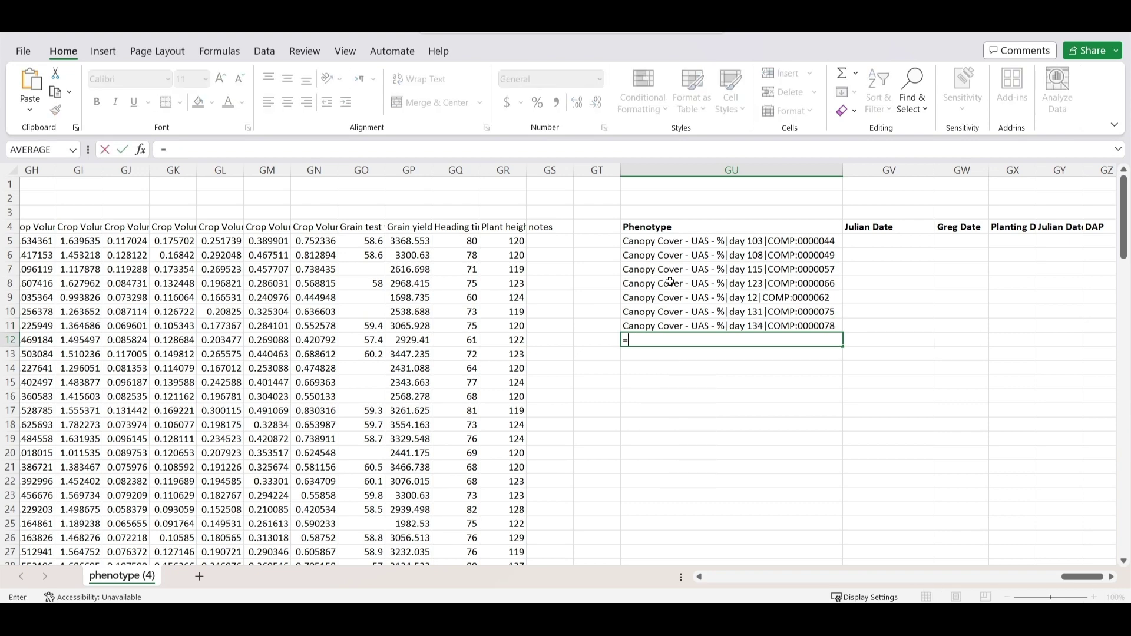
type("A12")
key("Return")
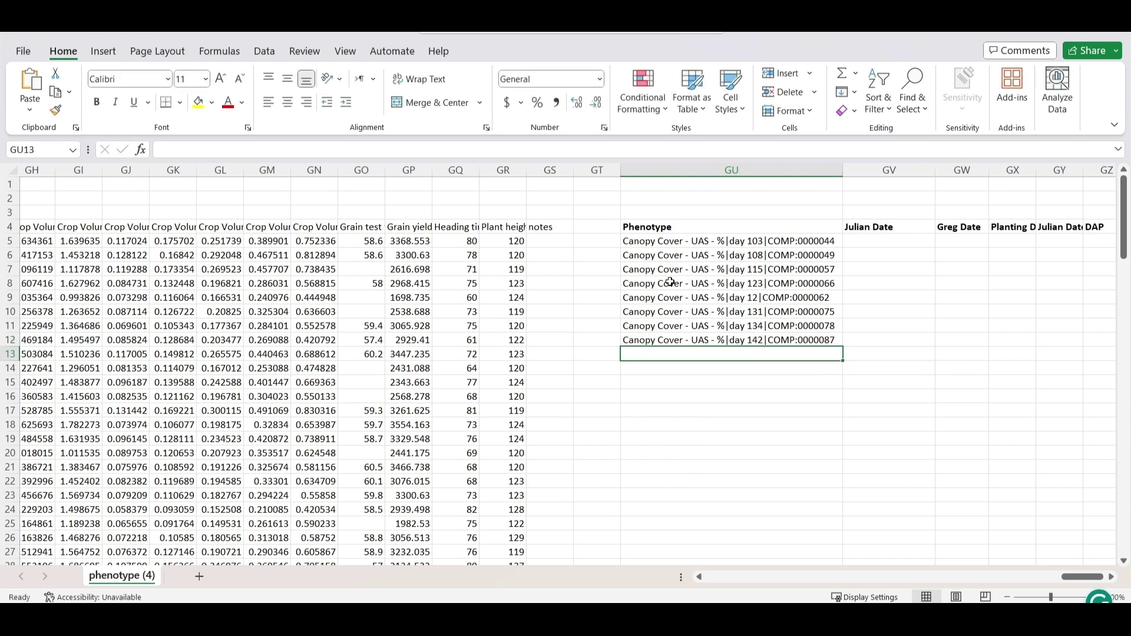
type("=")
type("A13")
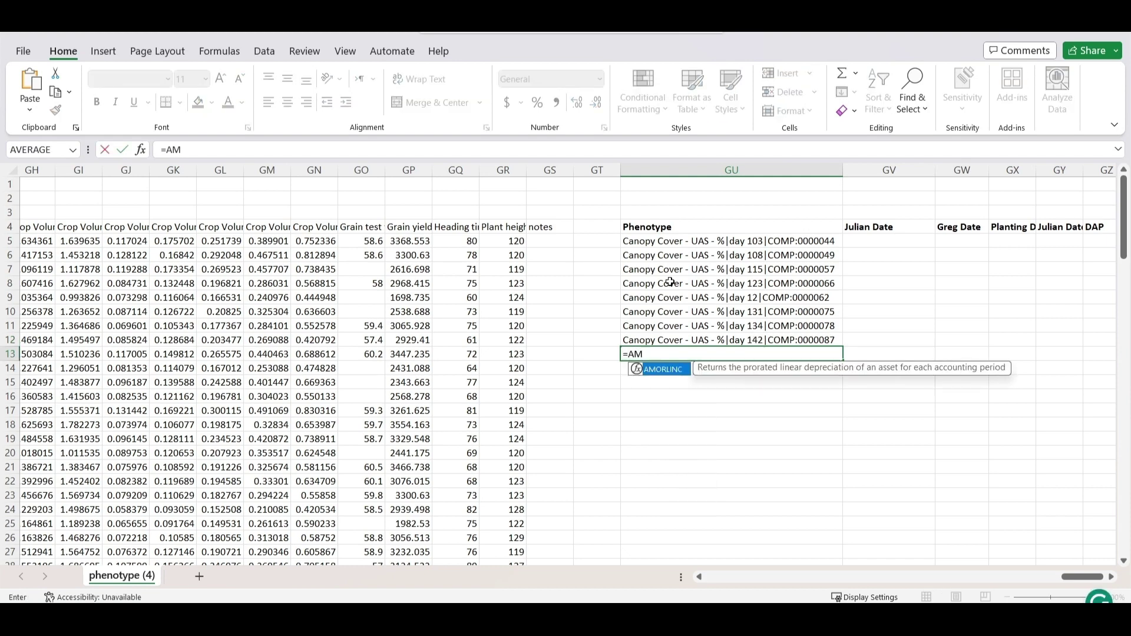
key("Return")
type("=A14")
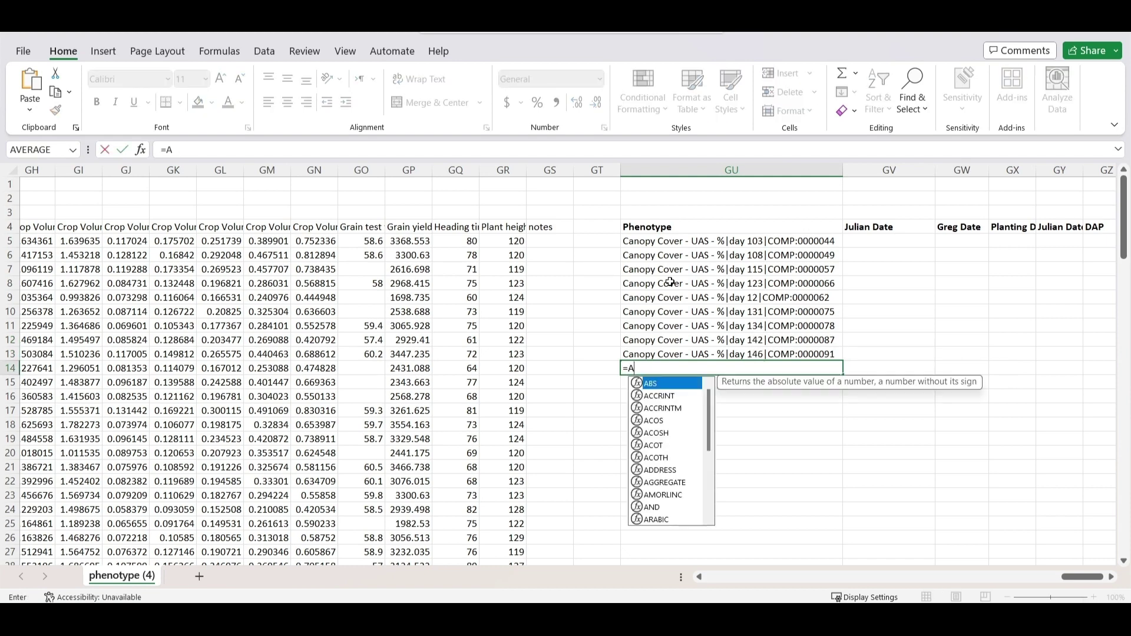
key("Return")
Fill GU15 to GU17 with the canopy cover header references =AO4, =AP4 and =AQ4
type("=A")
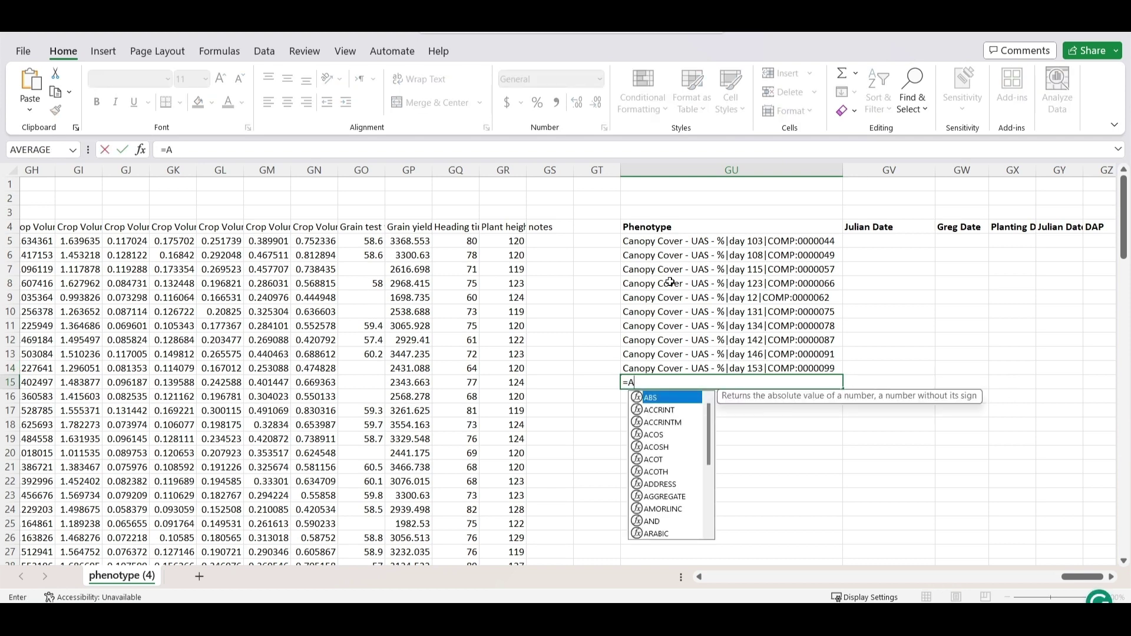
type("15")
key("Return")
type("=AP")
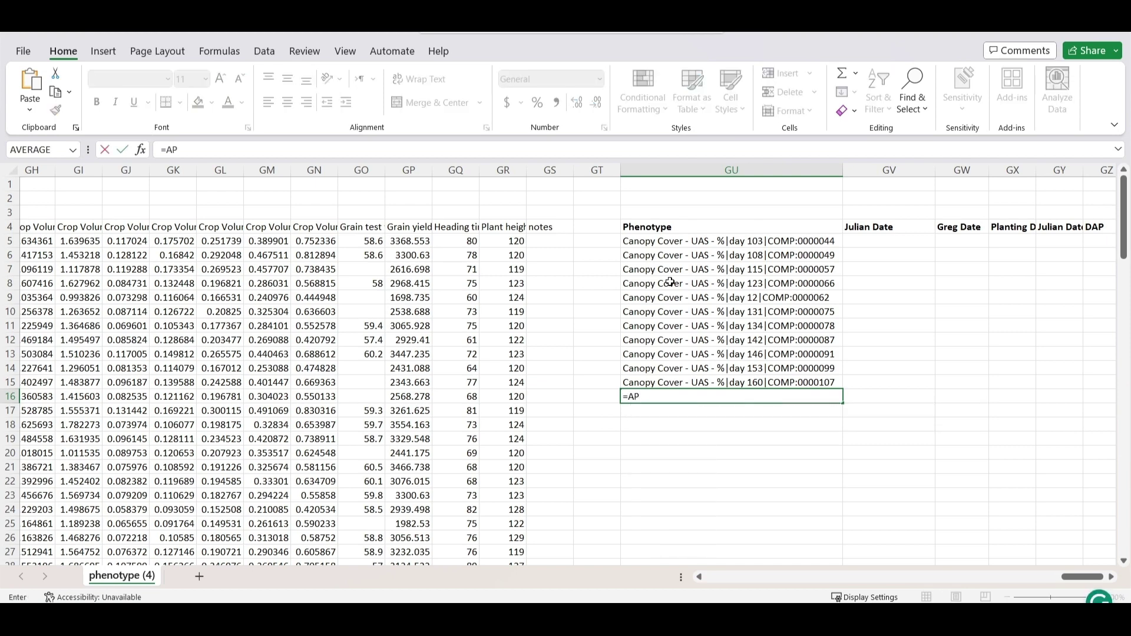
type("16")
key("Return")
type("=A")
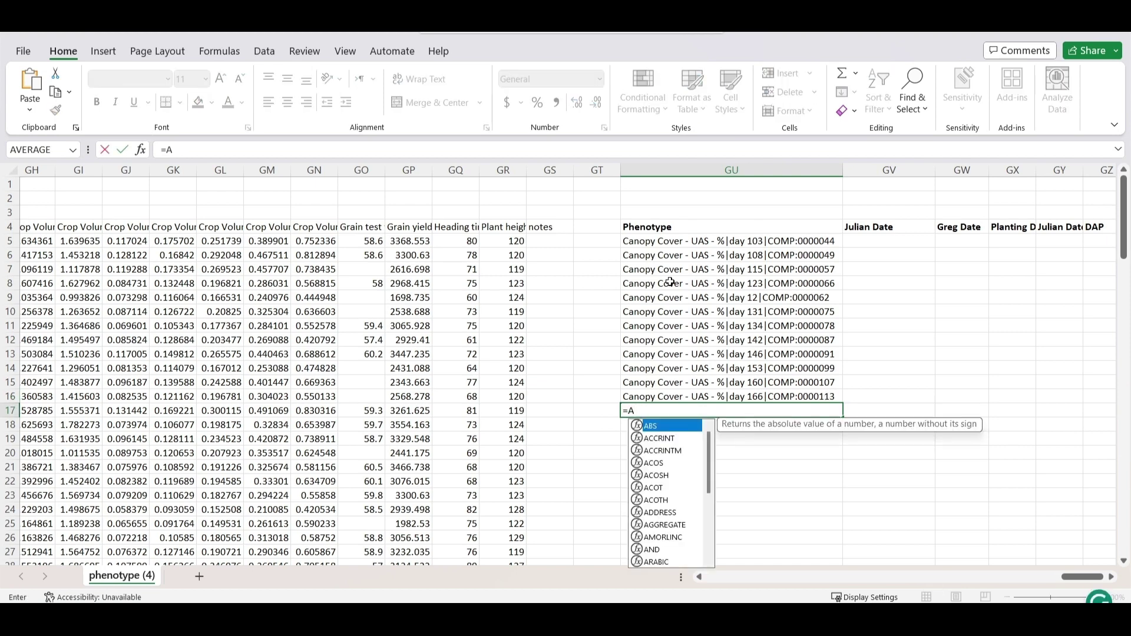
type("P17")
key("Return")
Fill GU18 to GU20 with the canopy cover header references =AR4, =AS4 and =AT4
type("=")
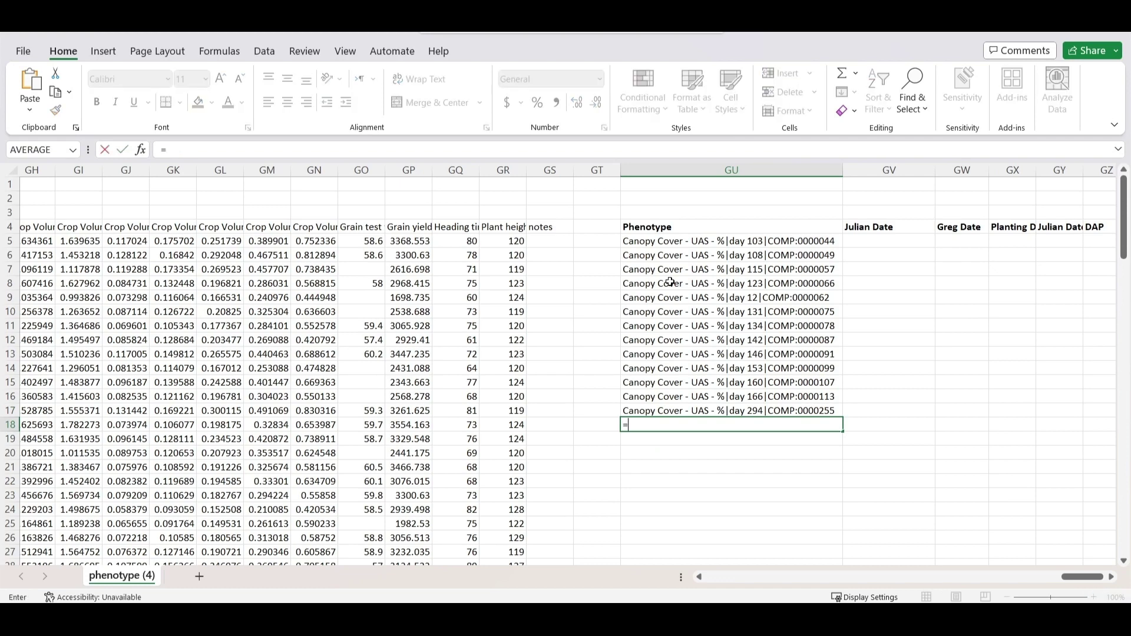
type("AR18")
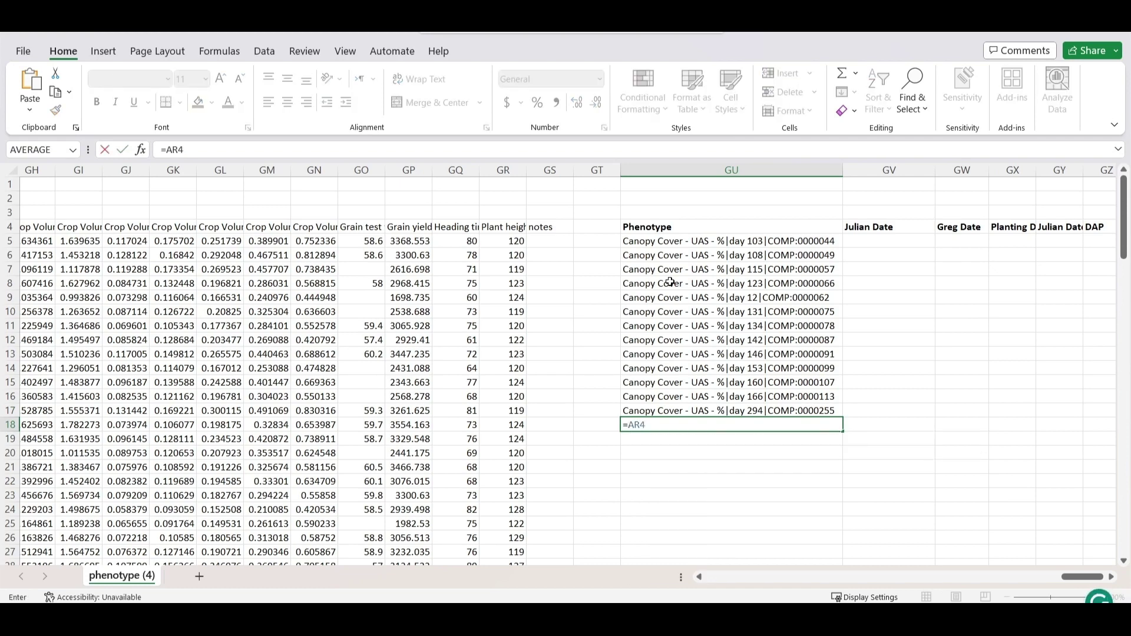
key("Return")
type("=AR19")
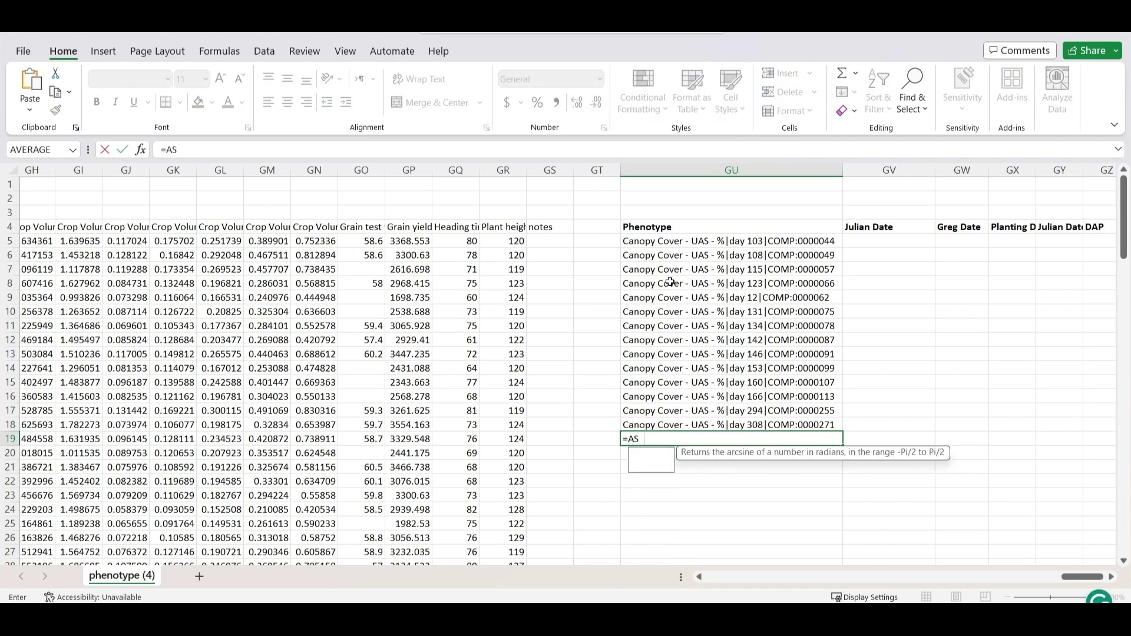
key("Return")
type("=AR20")
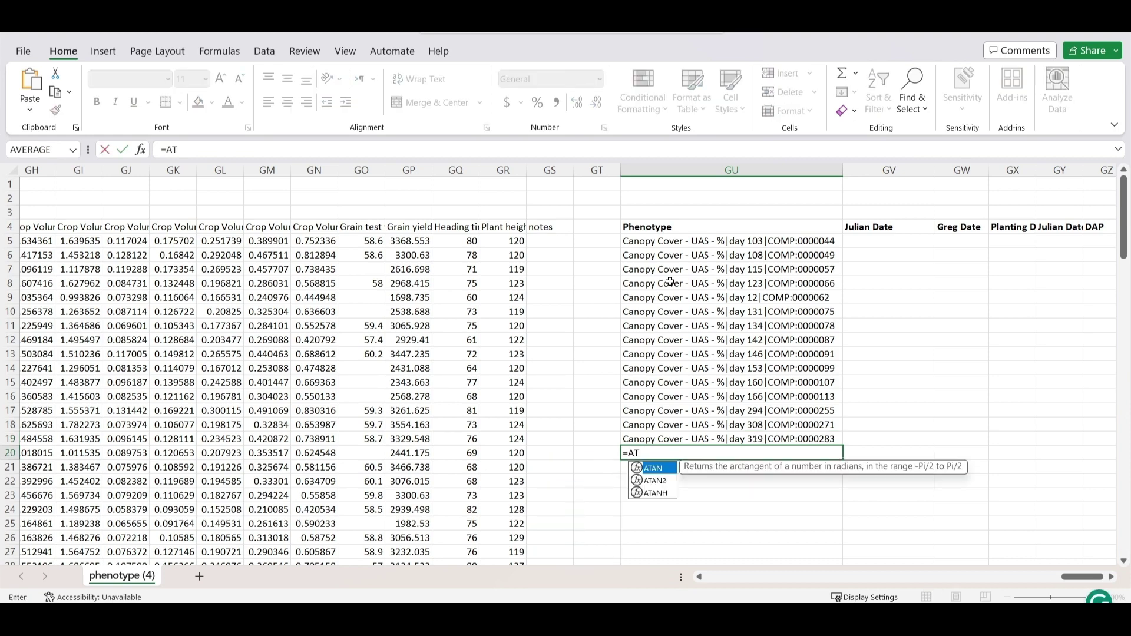
key("Return")
Fill GU21 to GU23 with the canopy cover header references =AU4, =AV4 and =AW4
type("=")
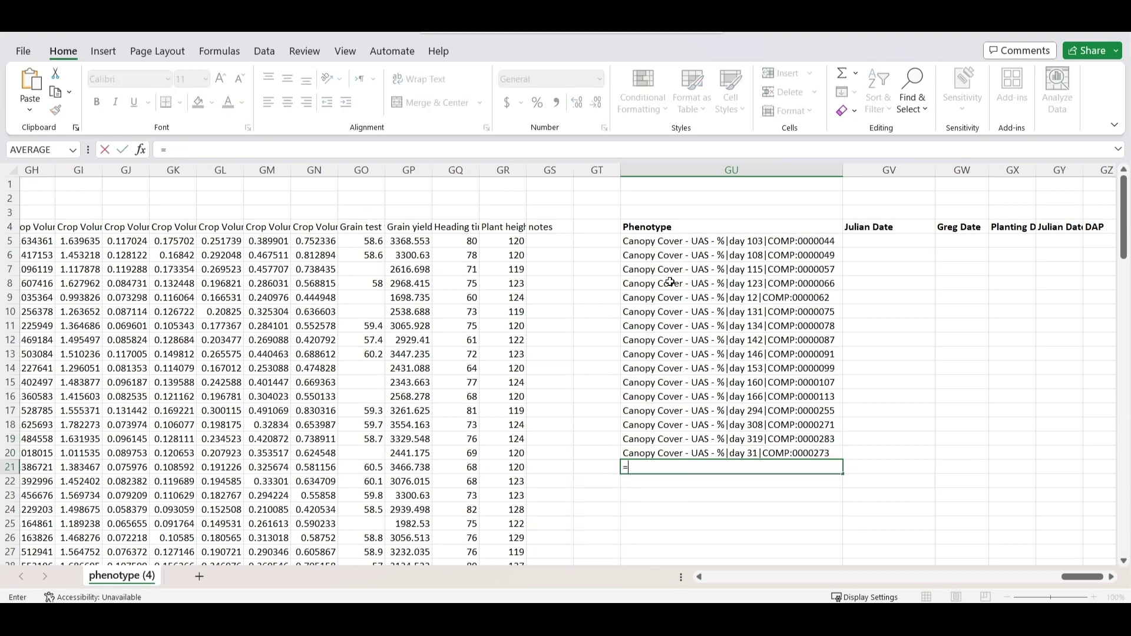
type("AU21")
key("Return")
type("=AV")
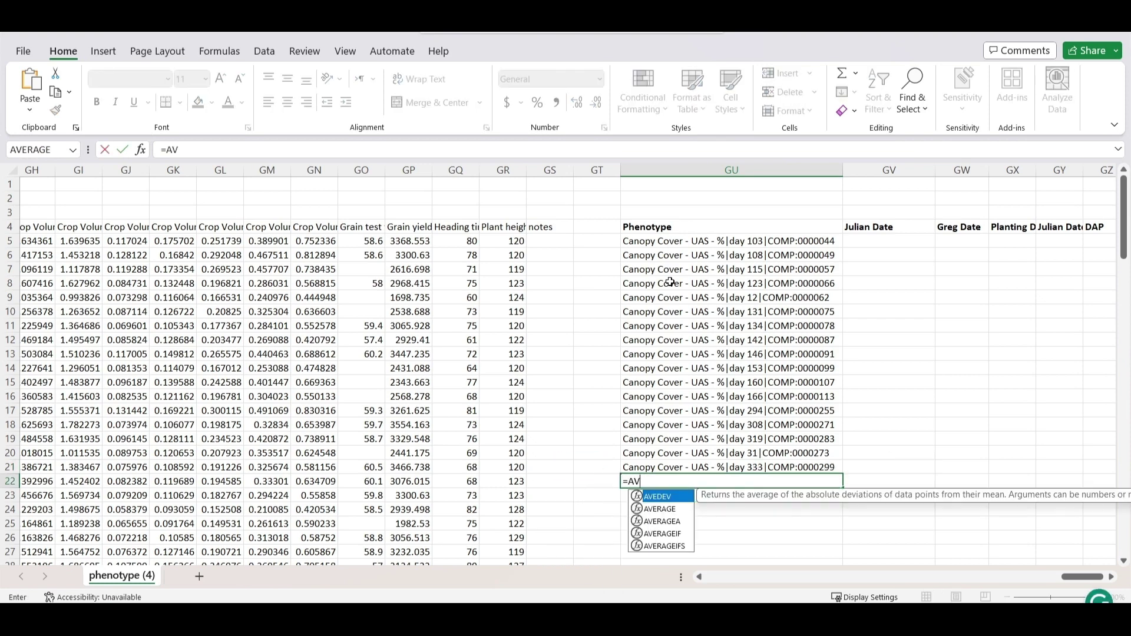
type("22")
key("Return")
type("=AW")
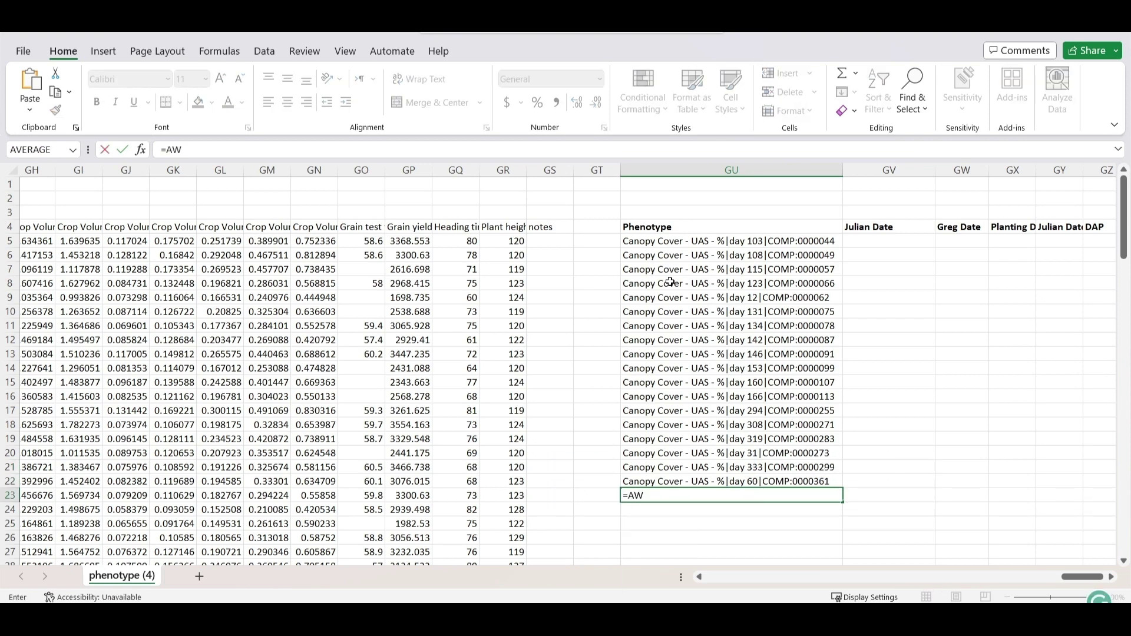
type("23")
key("Return")
Complete the canopy cover list in GU24 to GU26 with the header references =AX4, =AY4 and =AZ4
type("=AX")
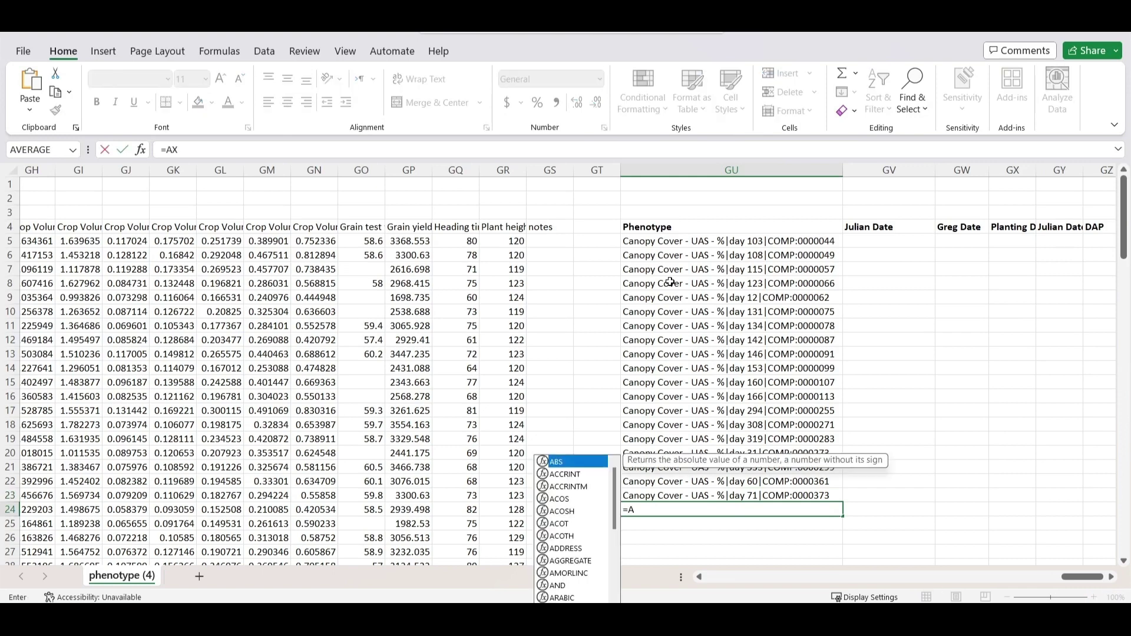
type("24")
key("Return")
type("=A")
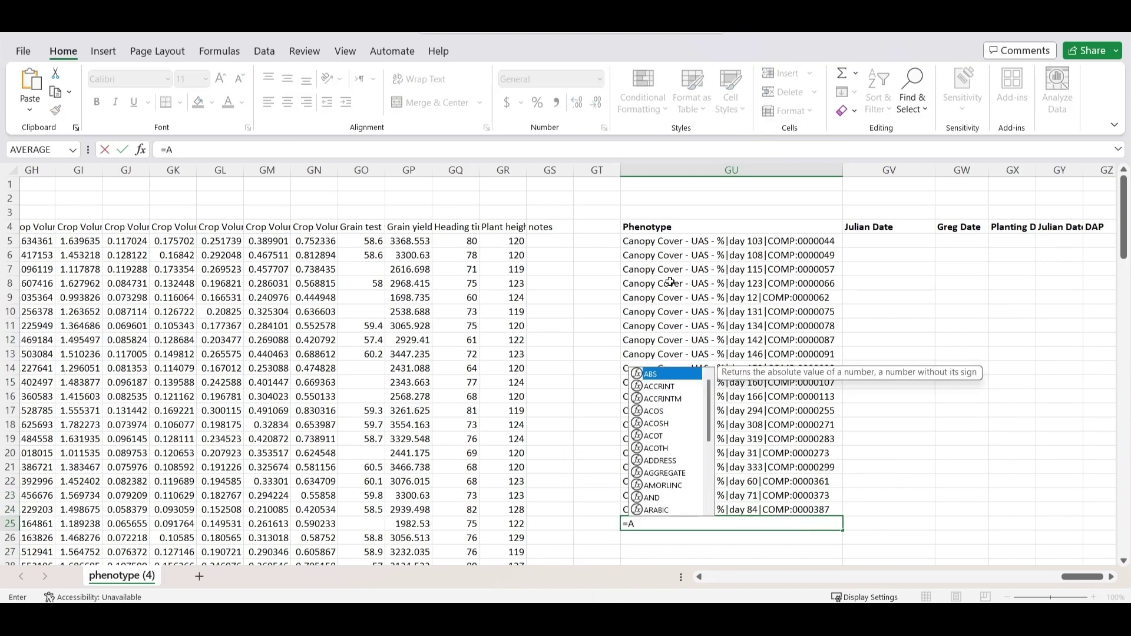
type("Y25")
key("Return")
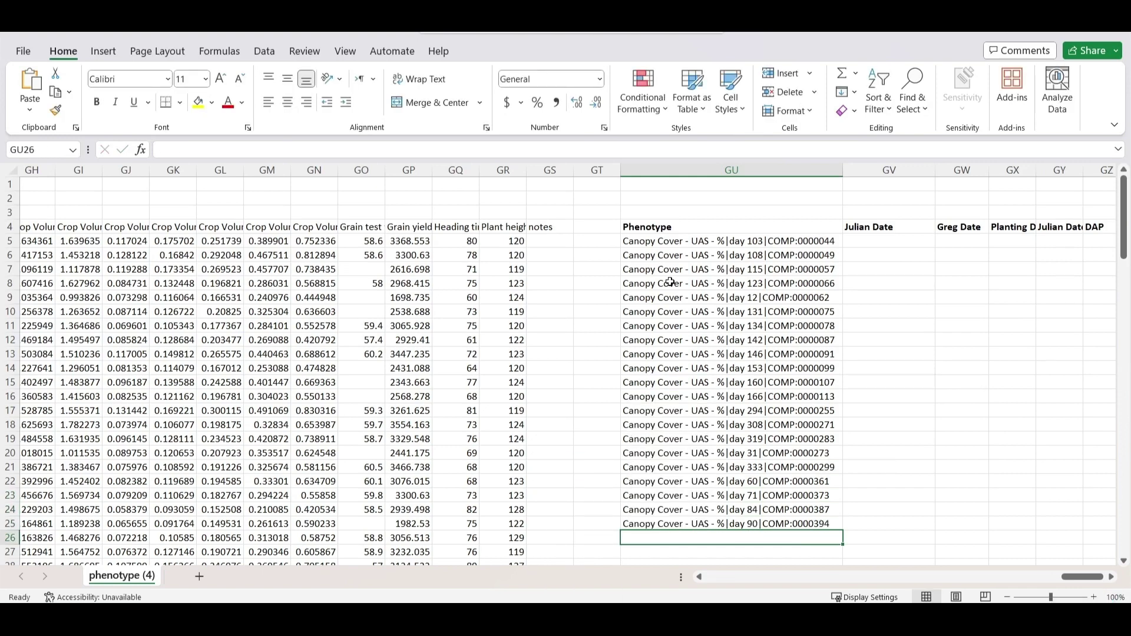
type("=AY26")
key("Return")
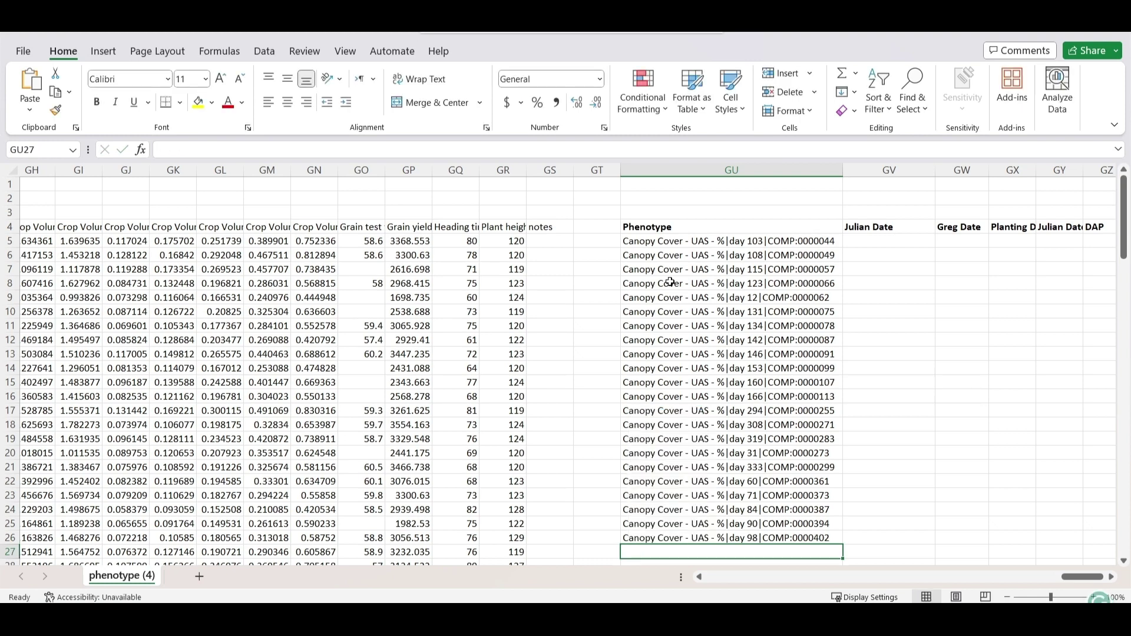
left_click_drag(760, 242, 733, 535)
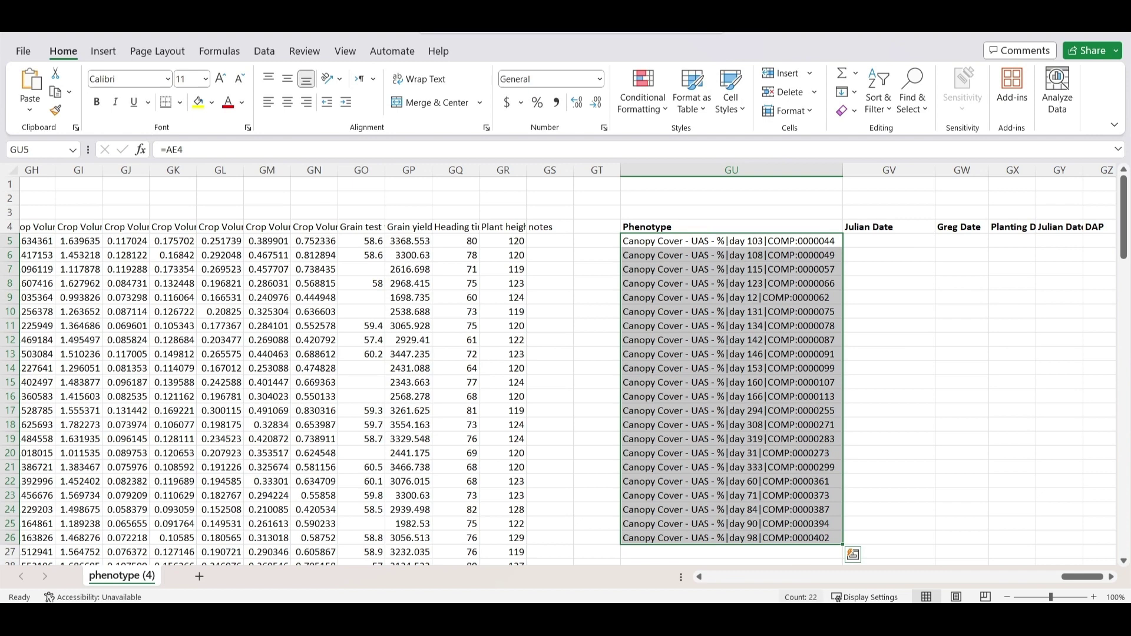
left_click(876, 345)
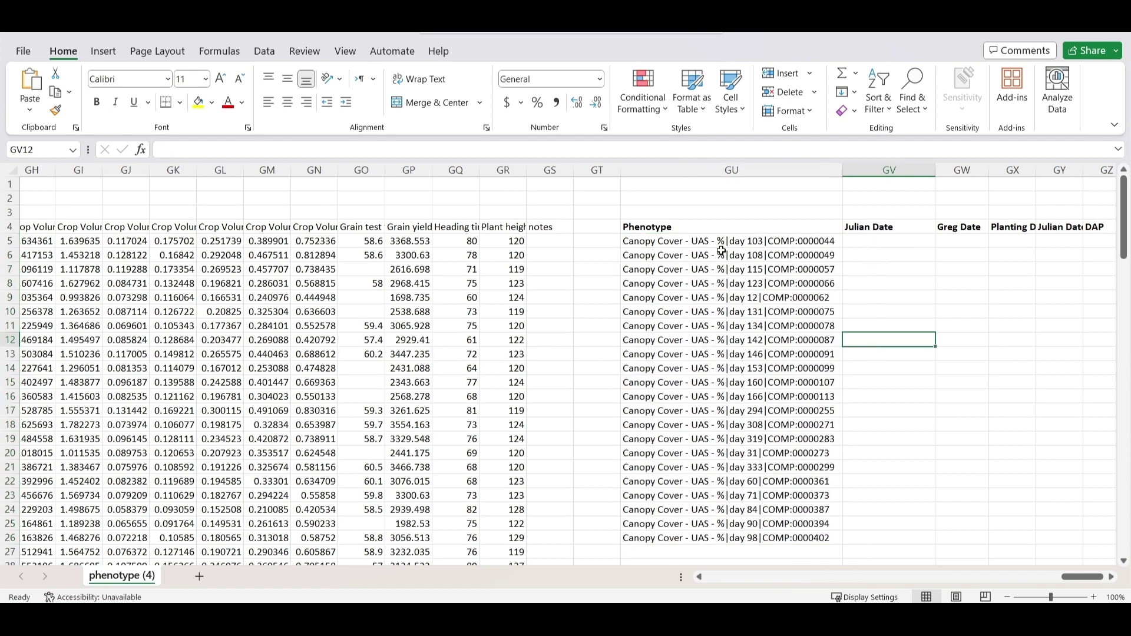
Enlarge the formula bar and begin the Julian Date formula in GV5 with =VALUE(MID(GU5
left_click(862, 238)
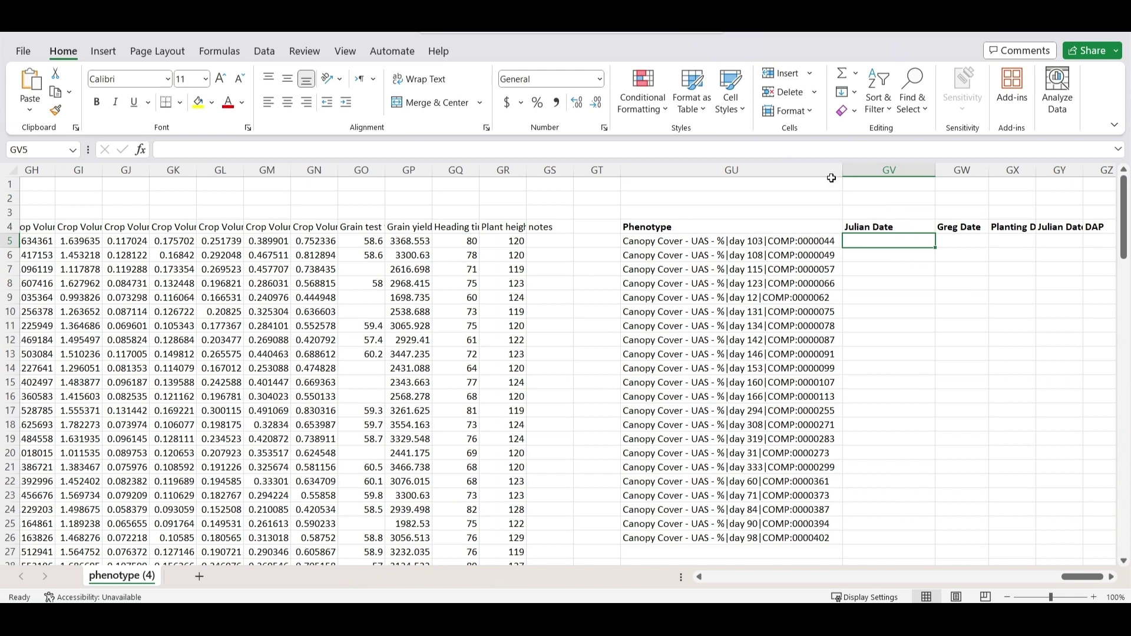
left_click_drag(596, 158, 610, 244)
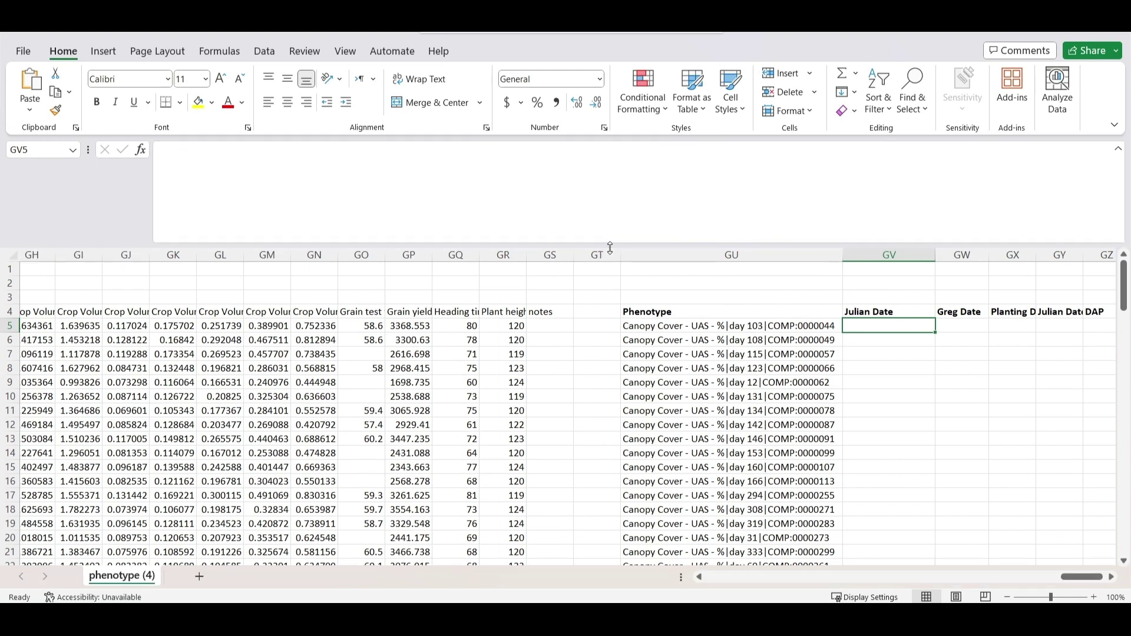
left_click(487, 198)
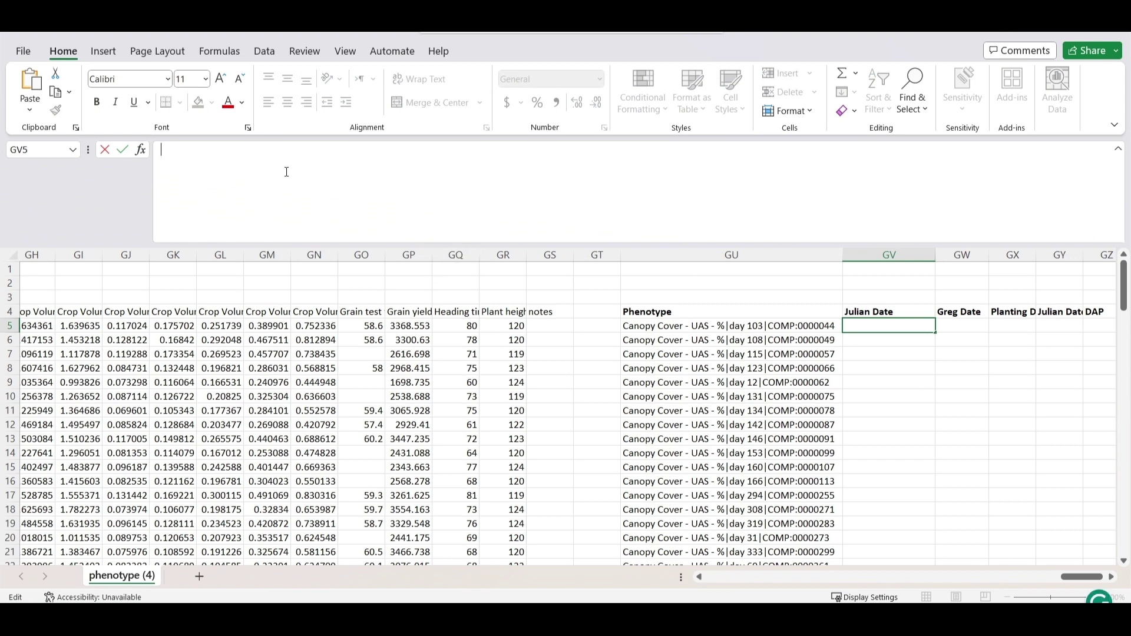
type("=VA")
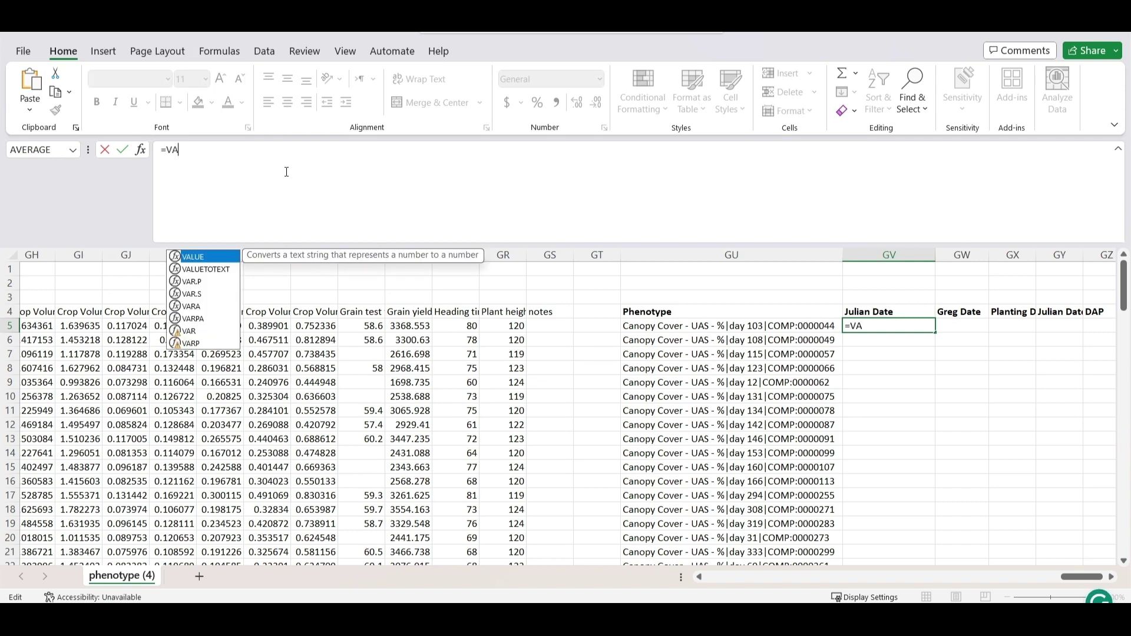
type("LUE(")
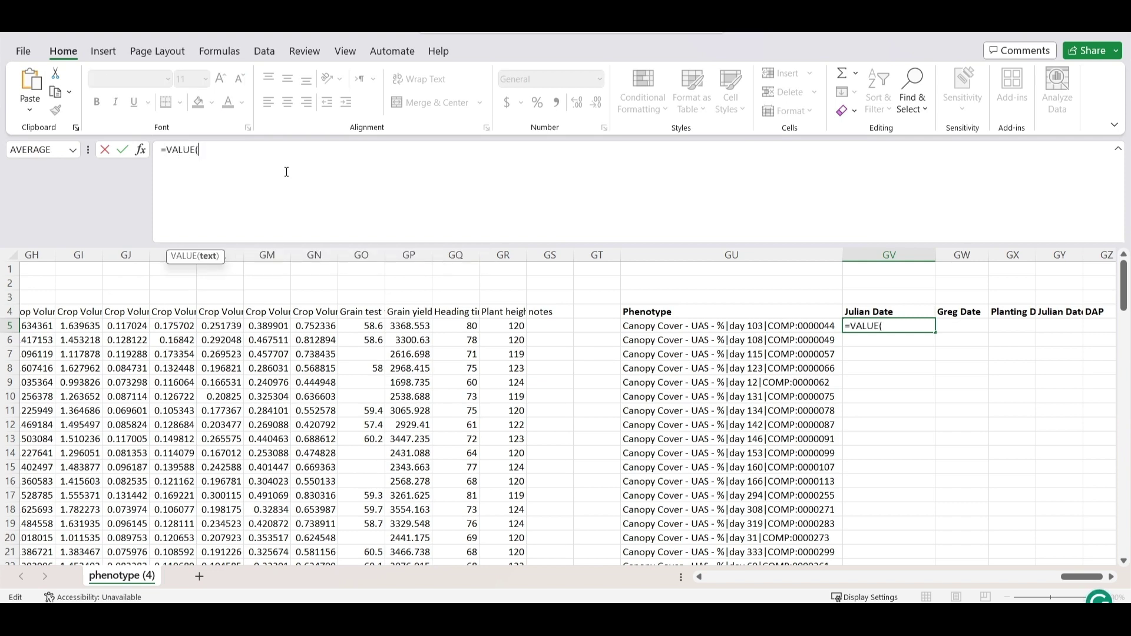
type("MID")
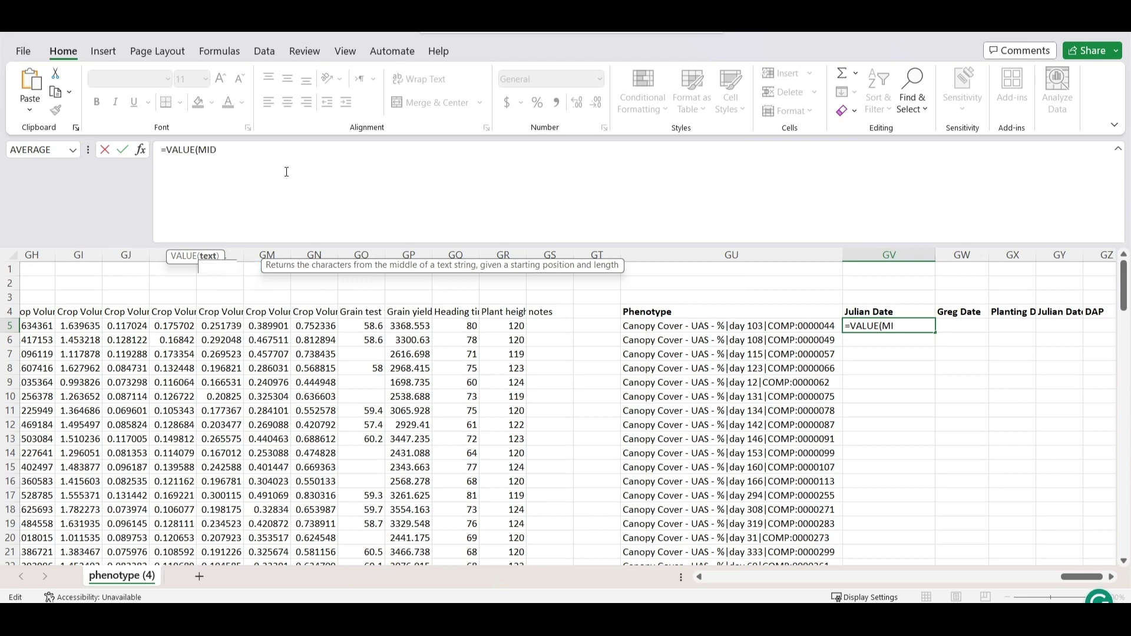
type("(")
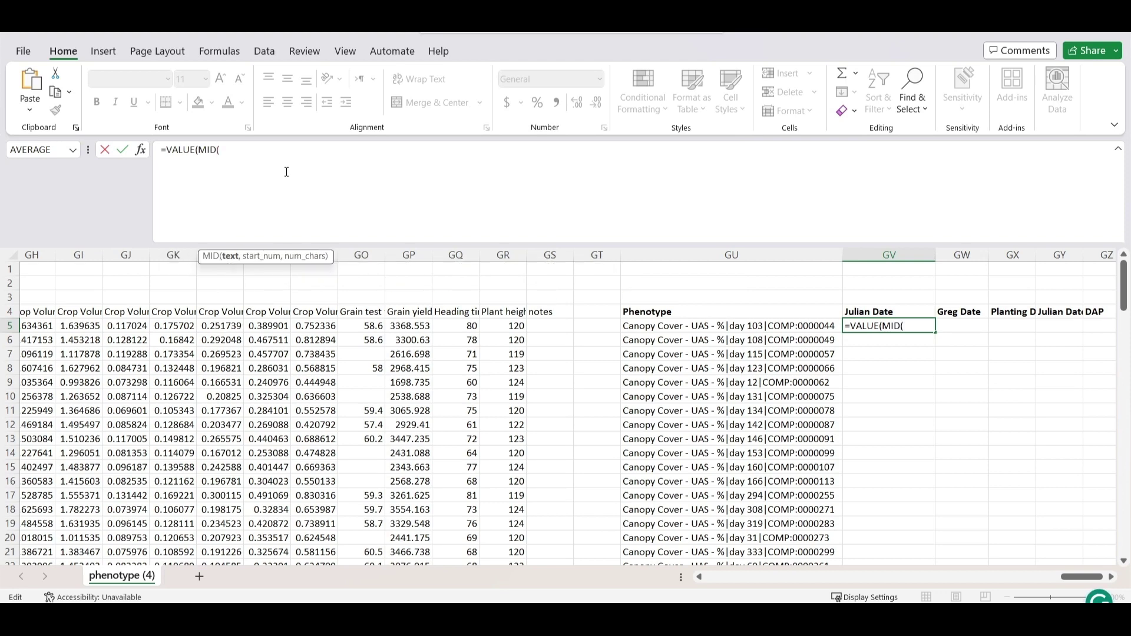
type("GU5")
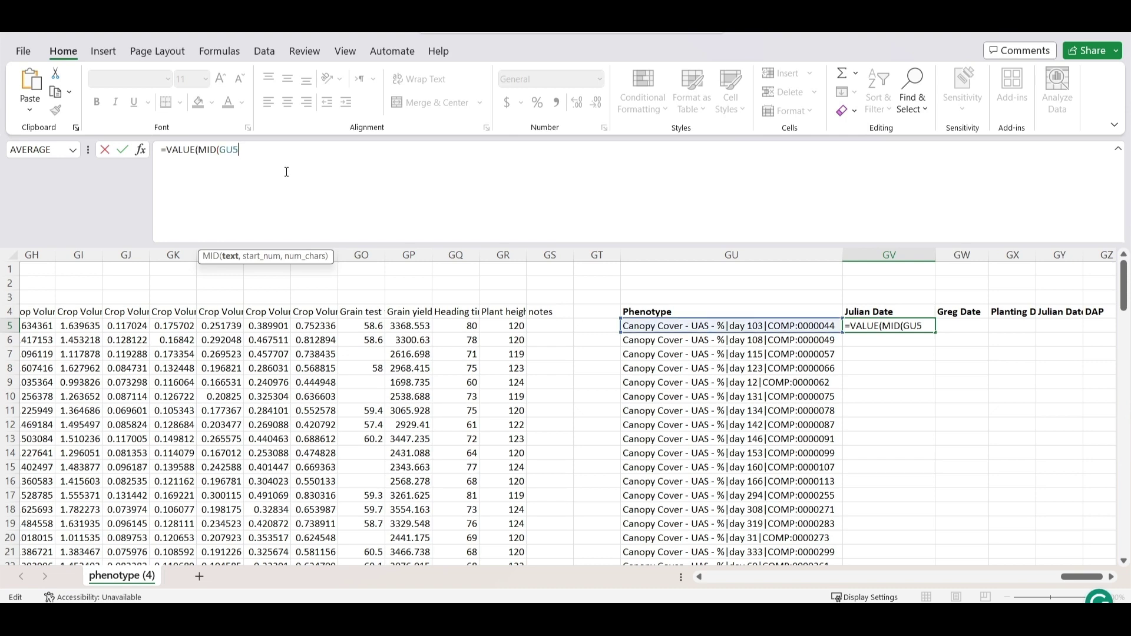
Add SEARCH("day", GU5) +4 as the start position of the MID function in GV5
type(", SEARC")
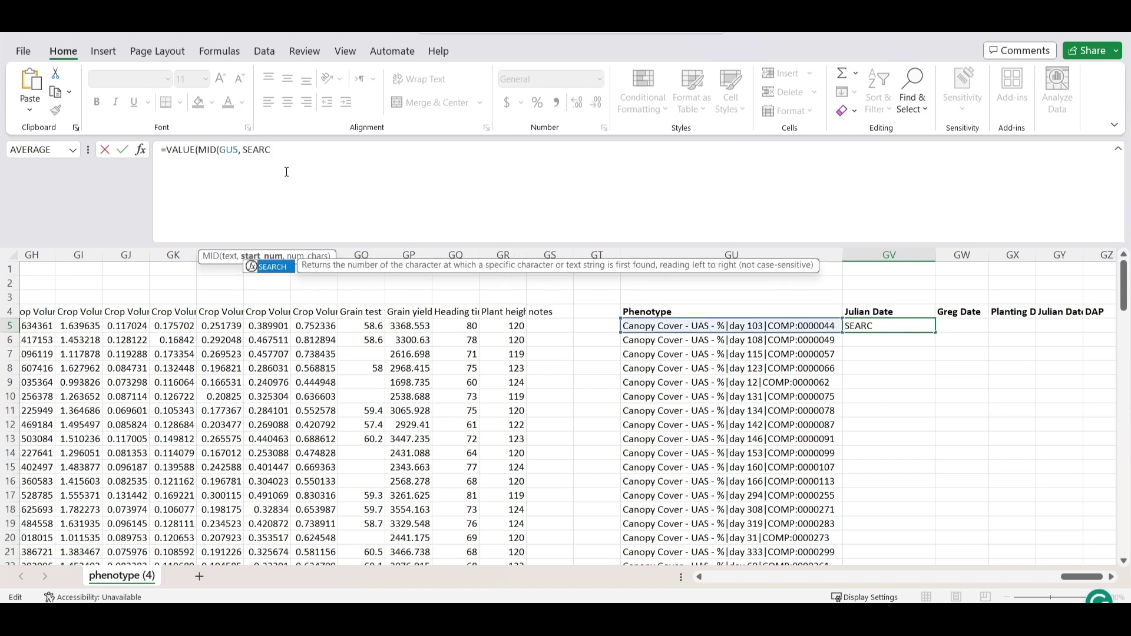
type("H(")
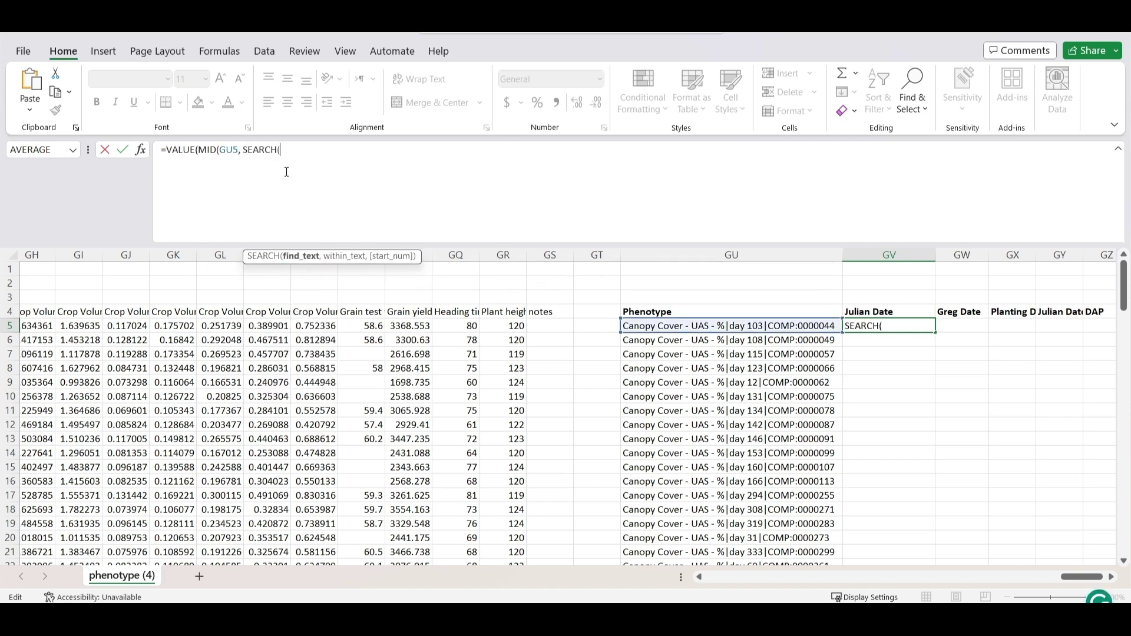
type("\"day\",")
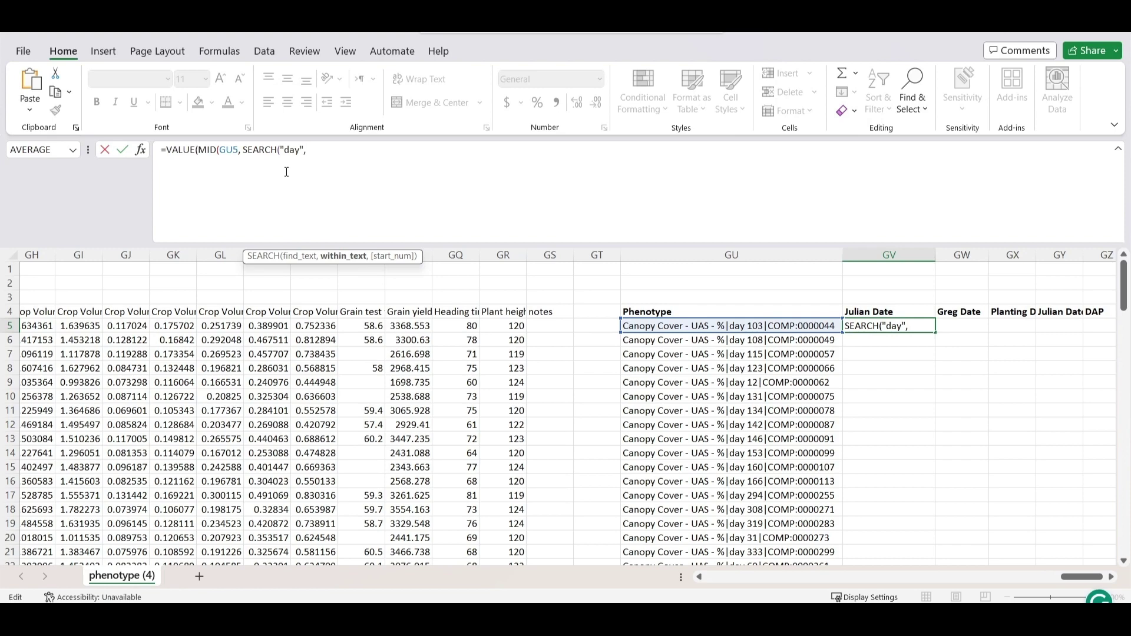
type(" GU5")
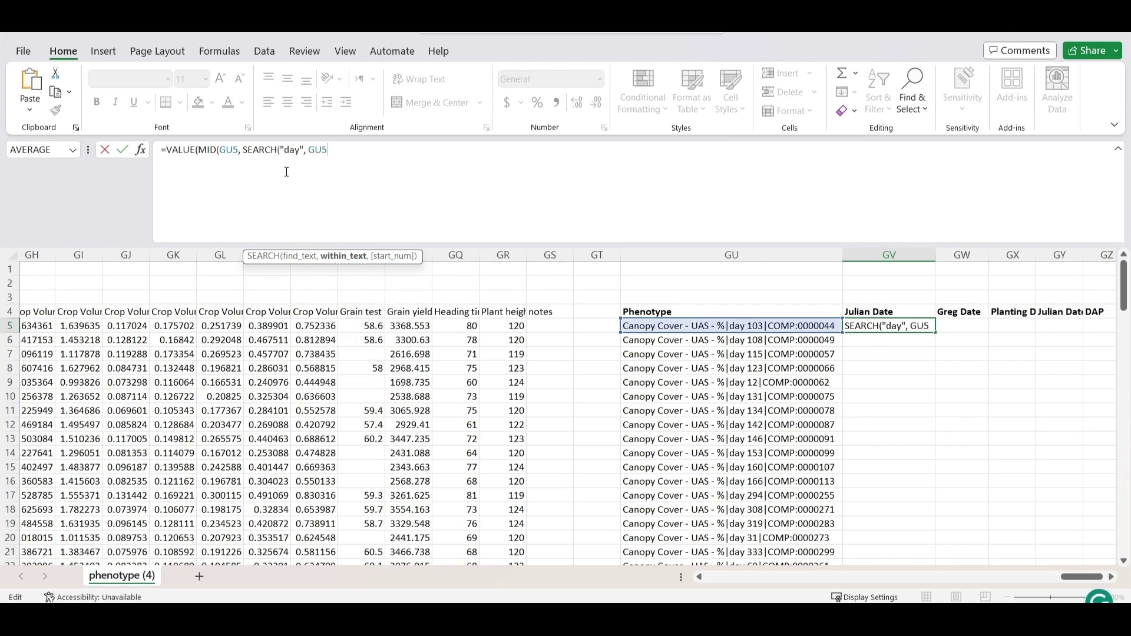
type(")")
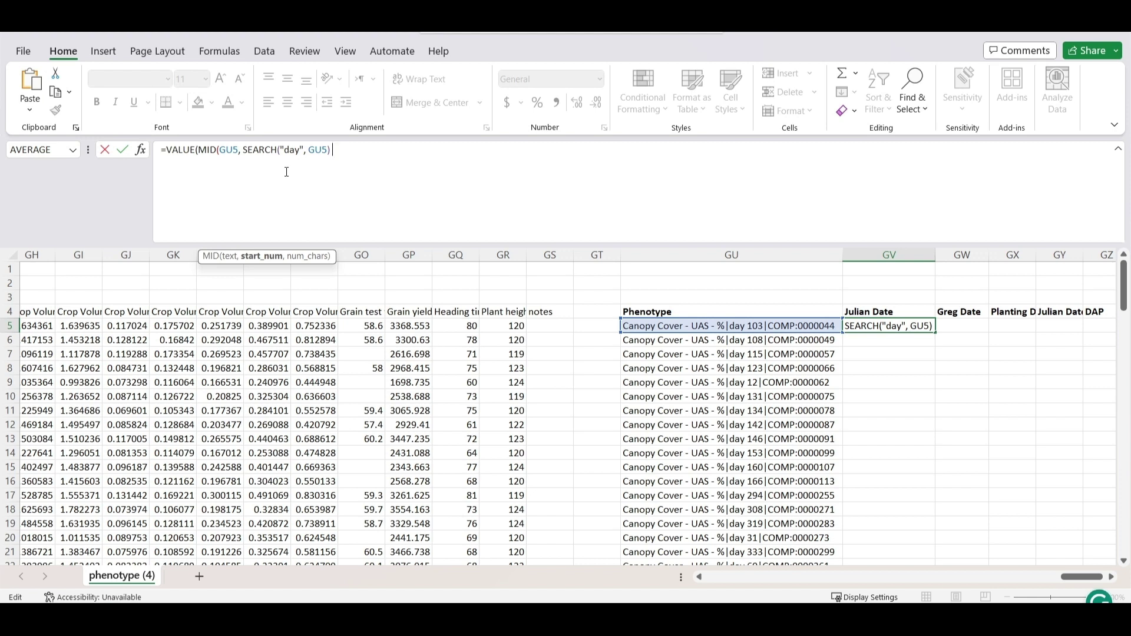
type(" +4")
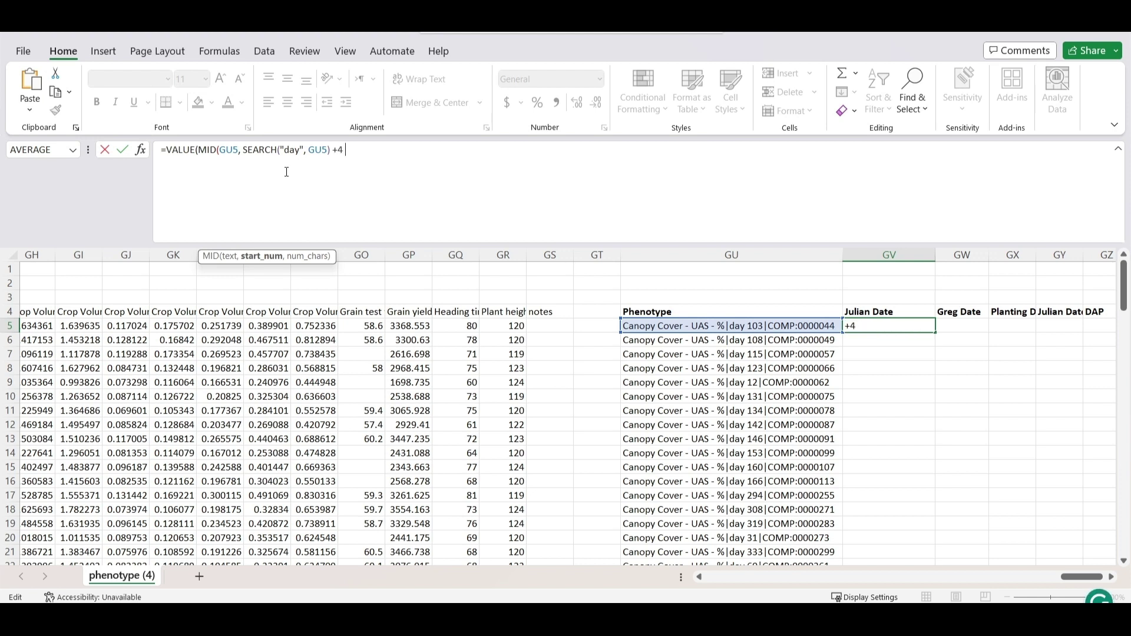
Begin MID's character-count argument in GV5 with SEARCH("|", GU5, SEARCH("day", GU5))
type(" , SEARCH")
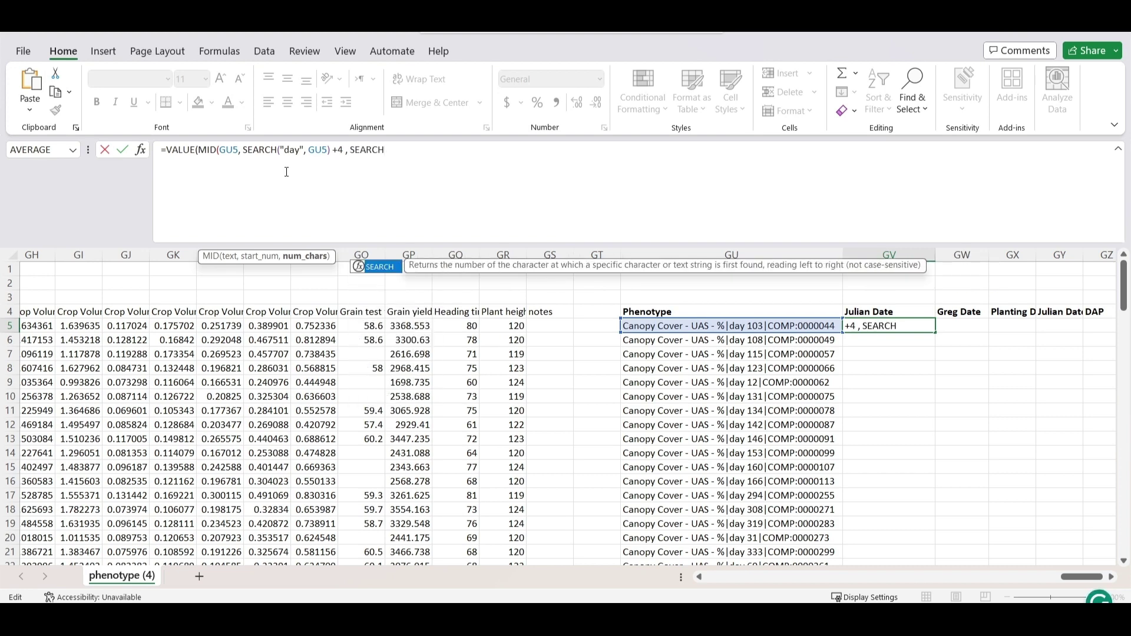
type("(\"")
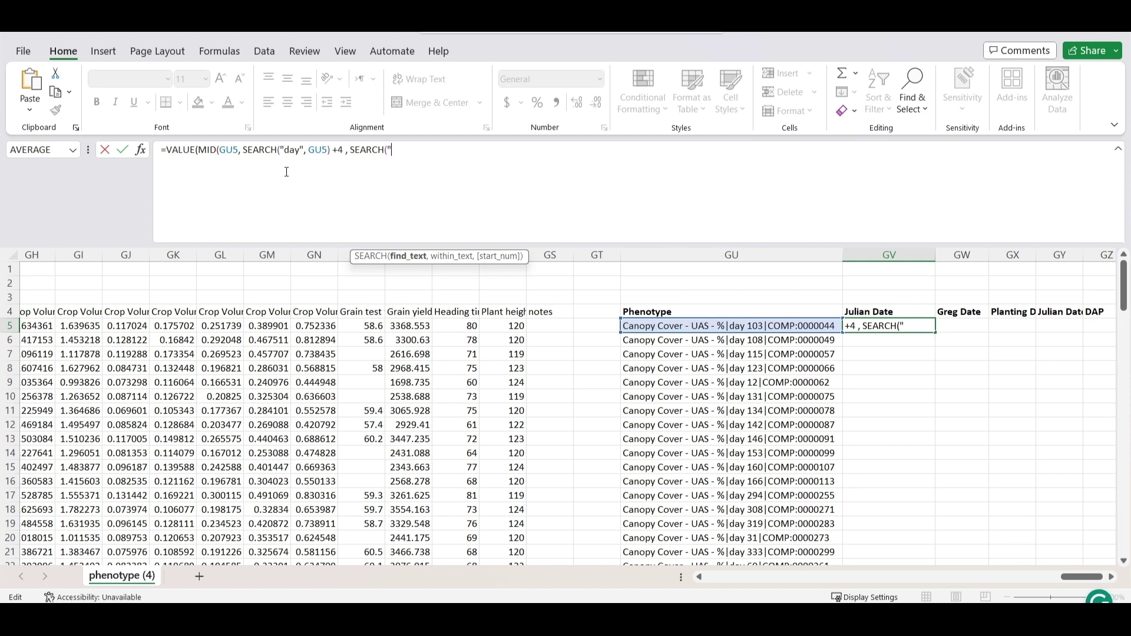
type("|\", GU5")
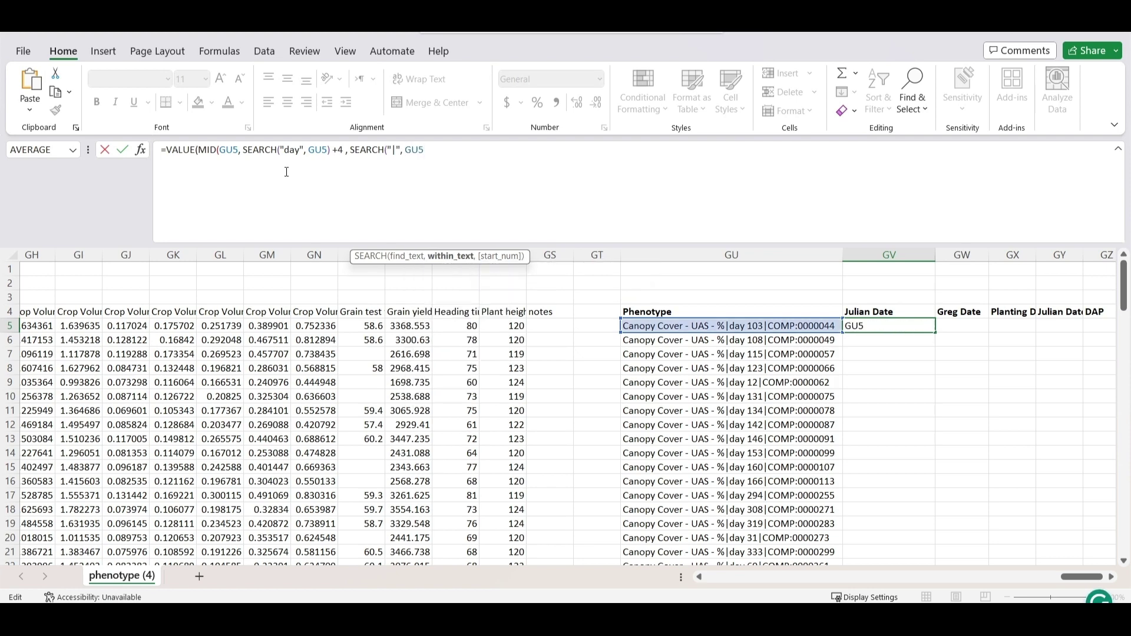
type(", SEARCH")
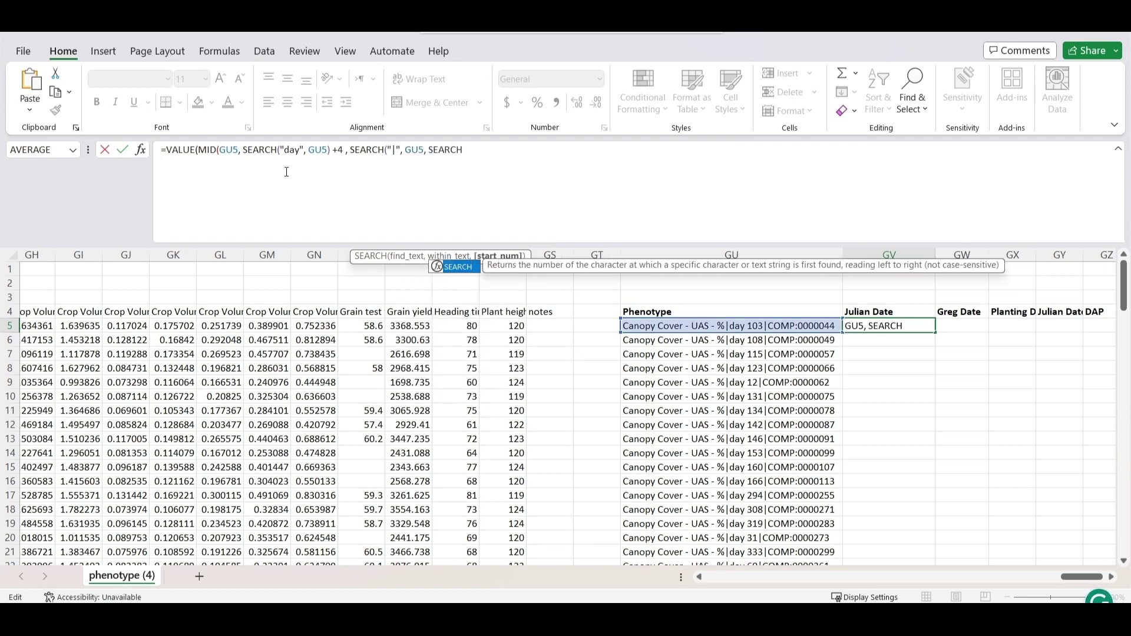
type("(\"")
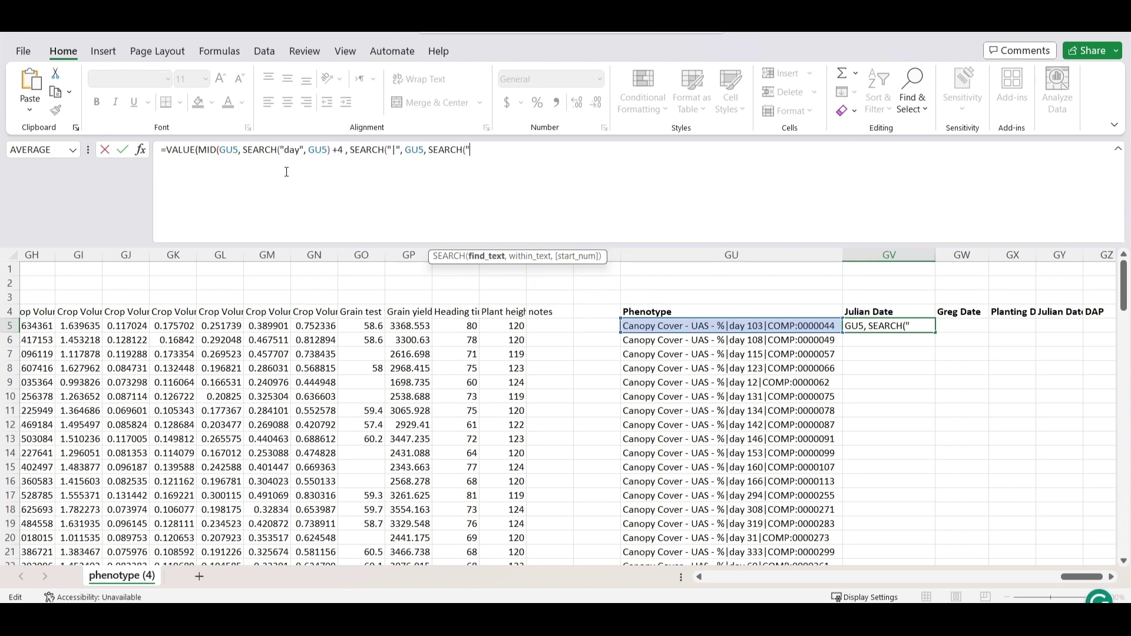
type("day\", ")
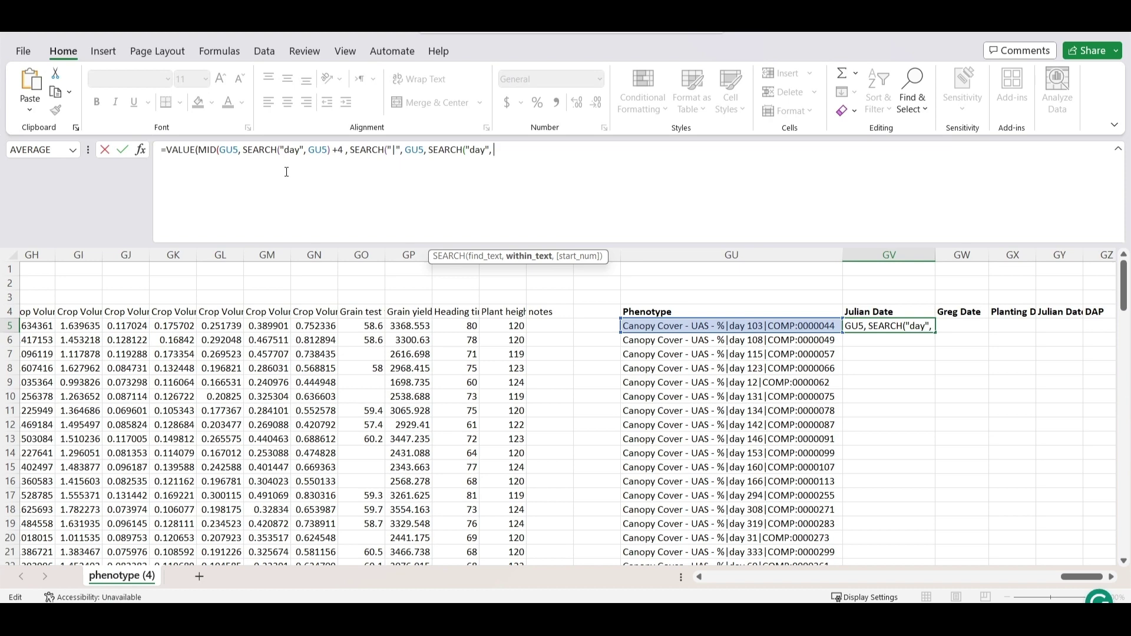
type("GU")
type("5")
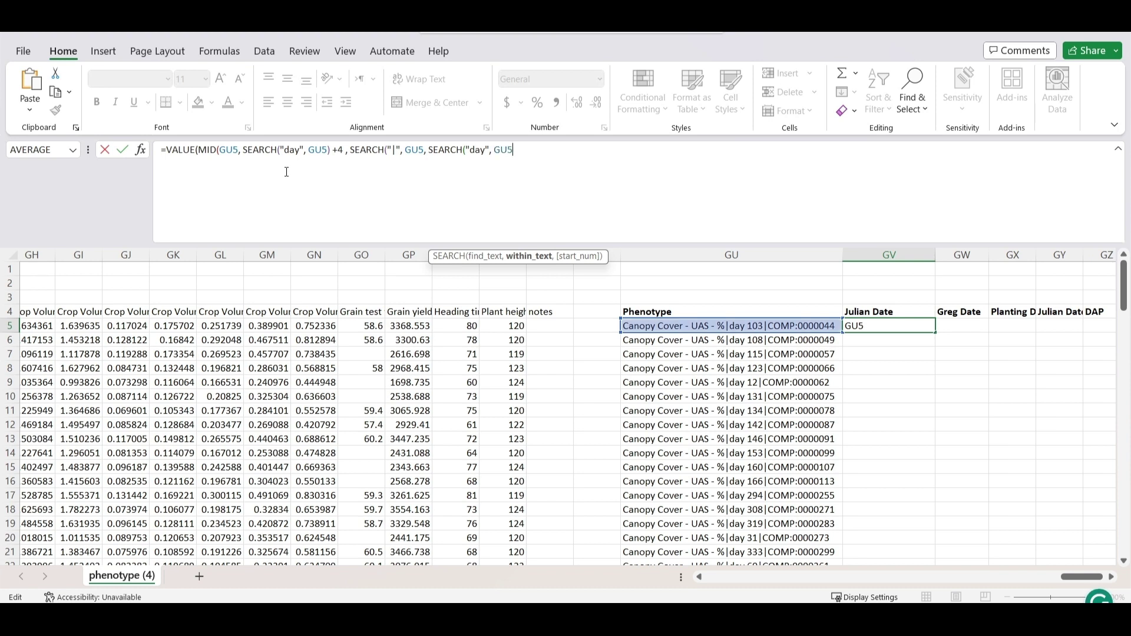
type("))")
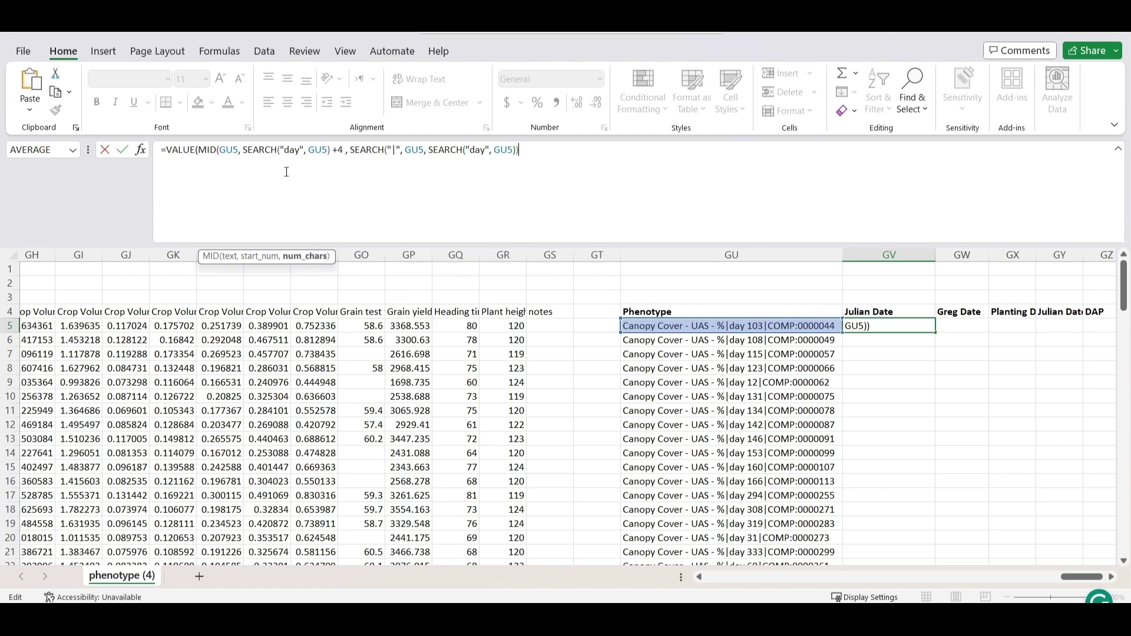
Complete the GV5 formula by subtracting SEARCH("day", GU5) and 4, closing both functions and entering it
type(" - SEARCH")
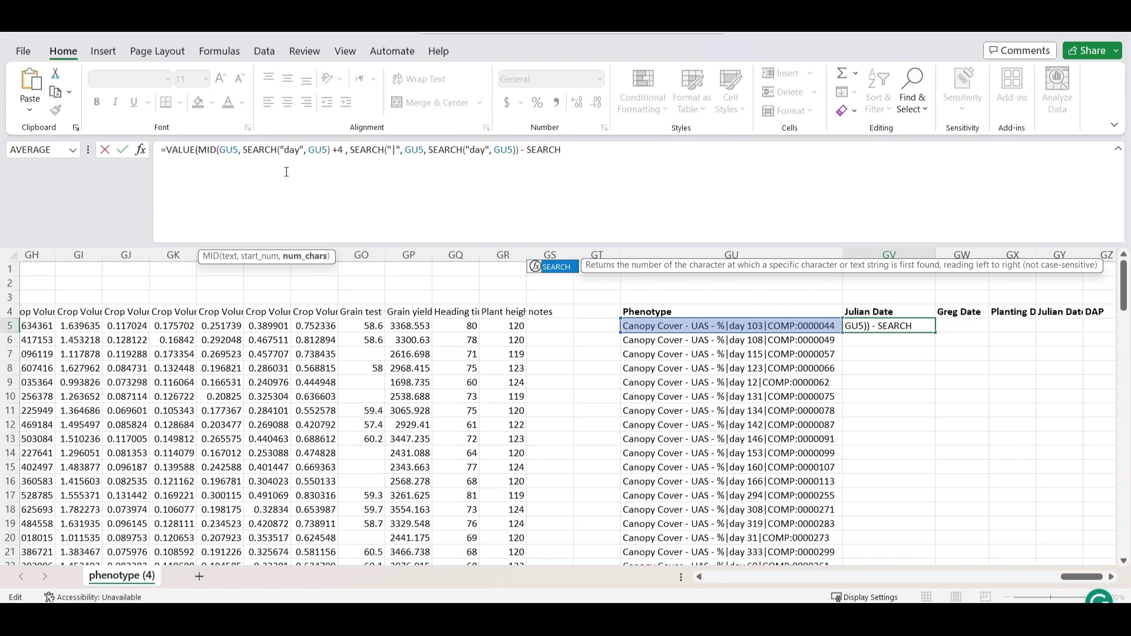
type("(\"day")
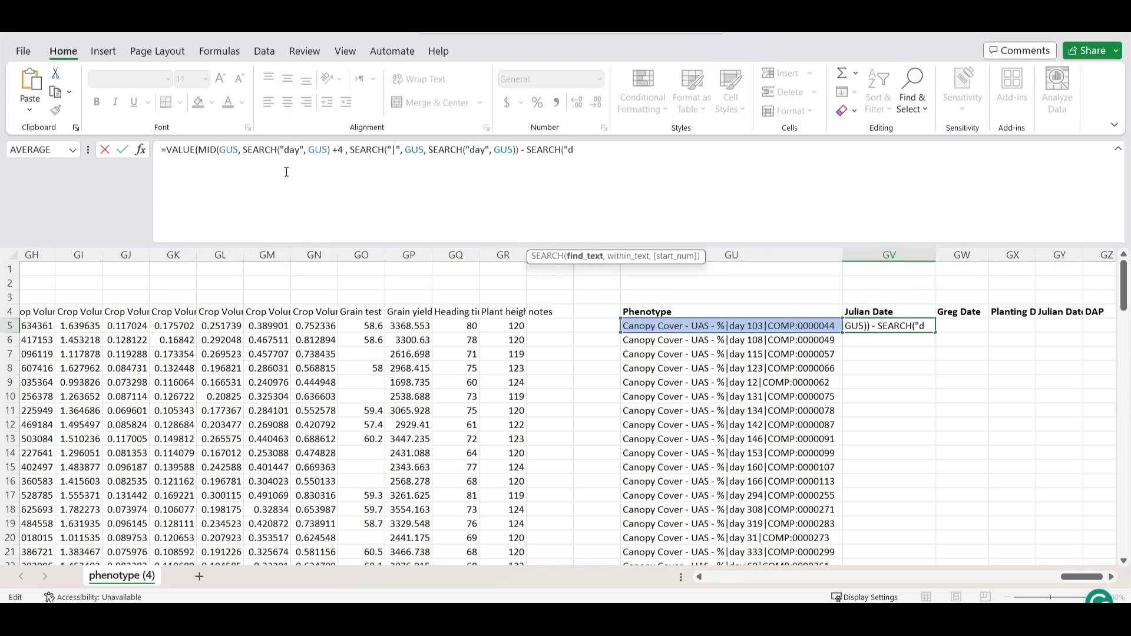
type("\", ")
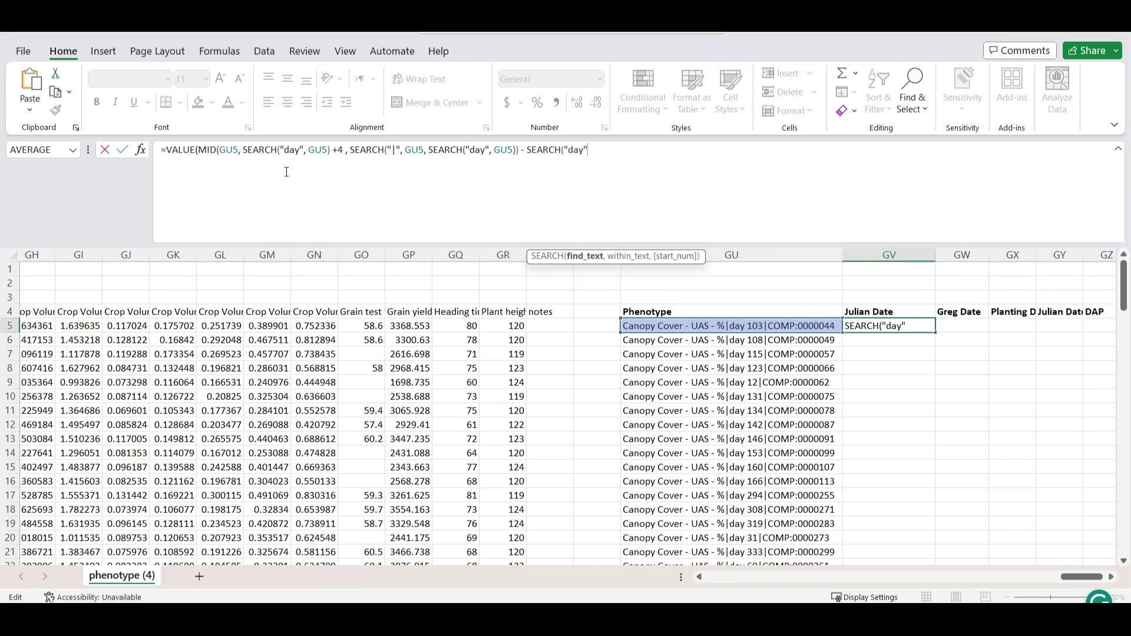
type("GU5")
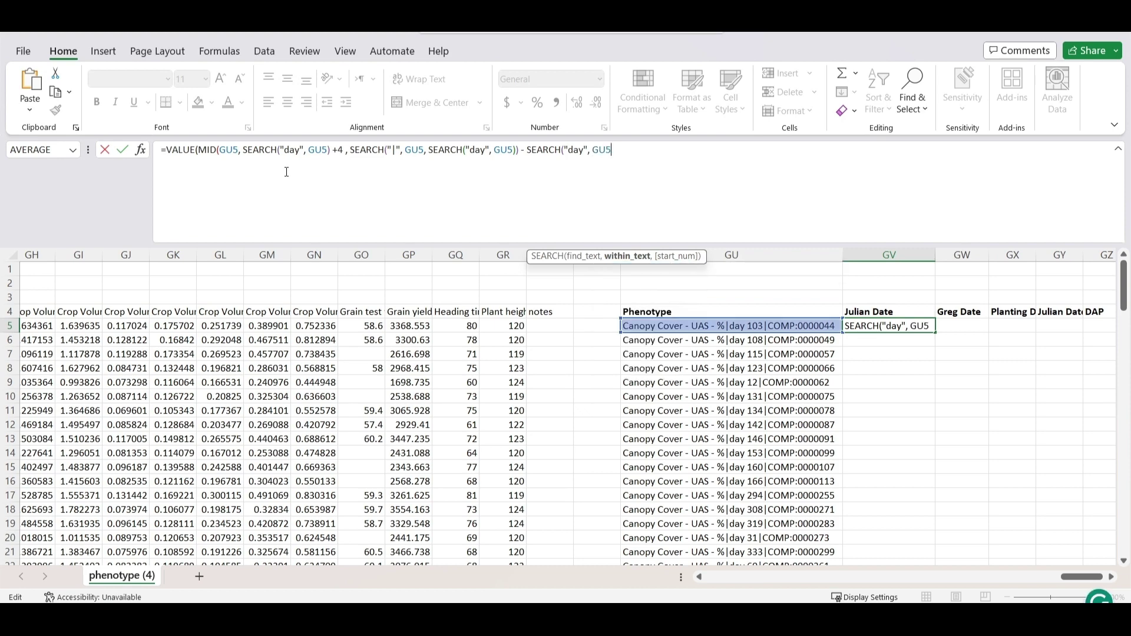
type(") -")
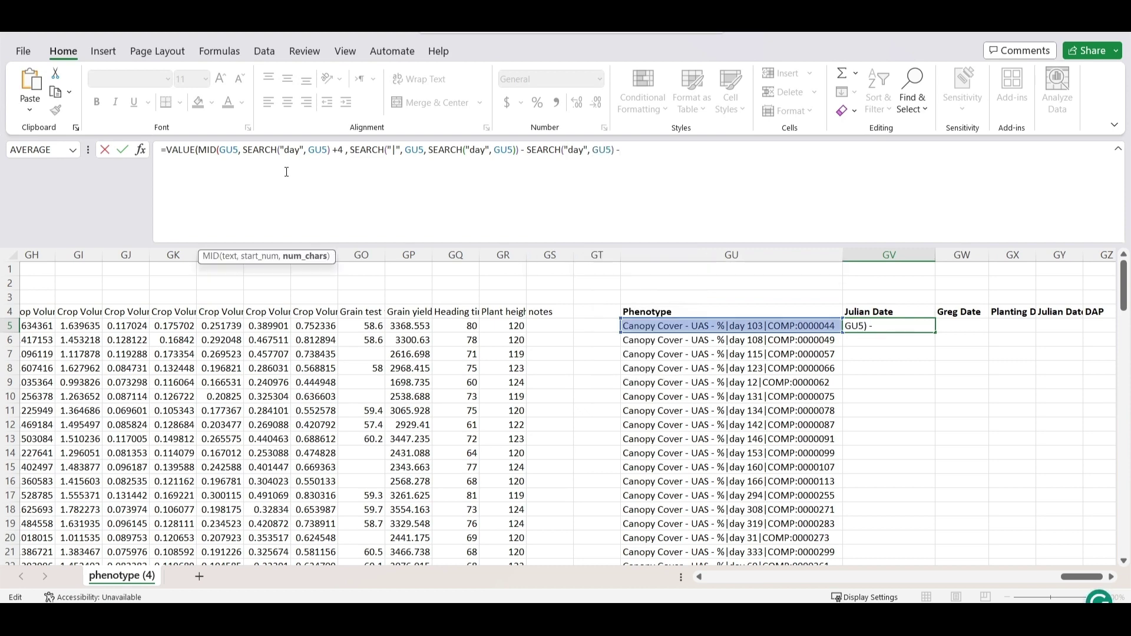
type(" 4)")
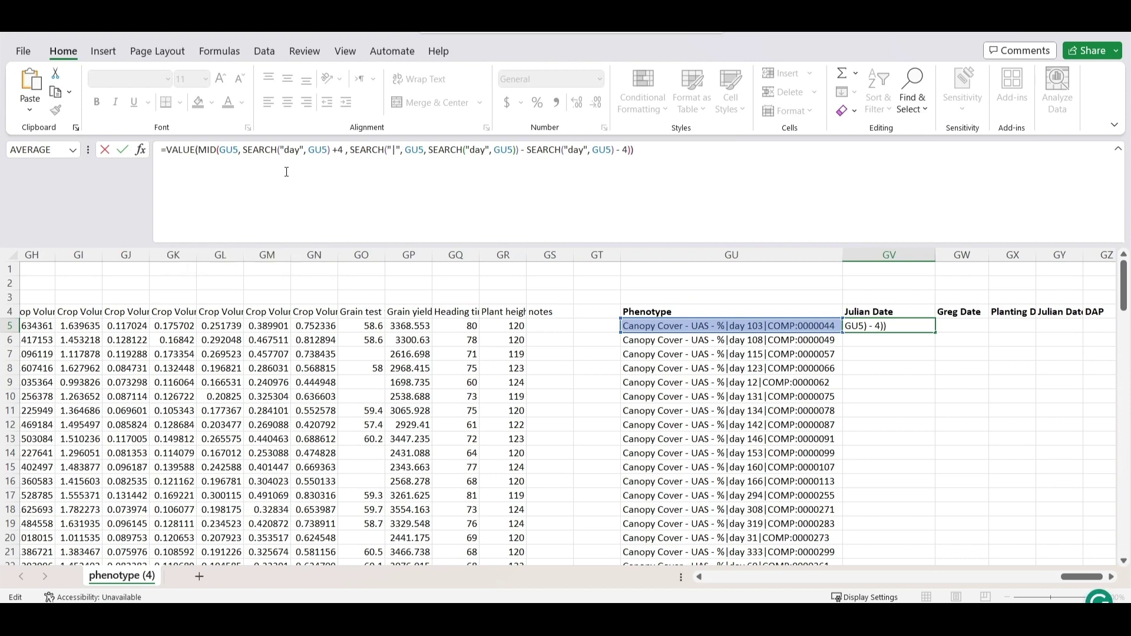
key("Return")
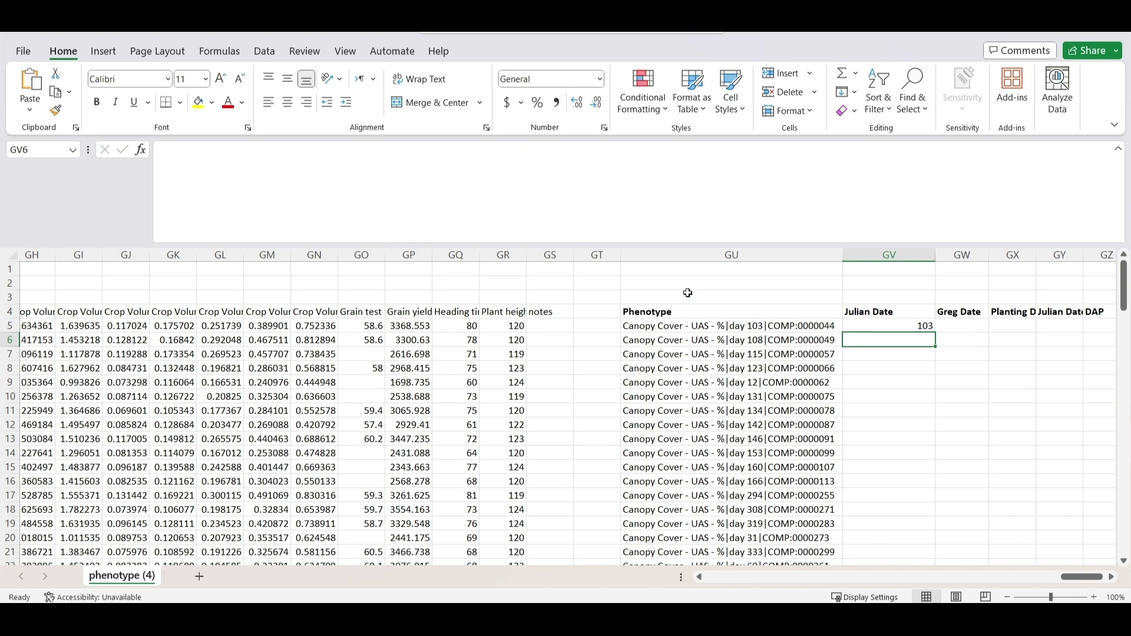
Fill the Julian Date formula from GV5 down to GV26 and check the copied results
left_click(904, 325)
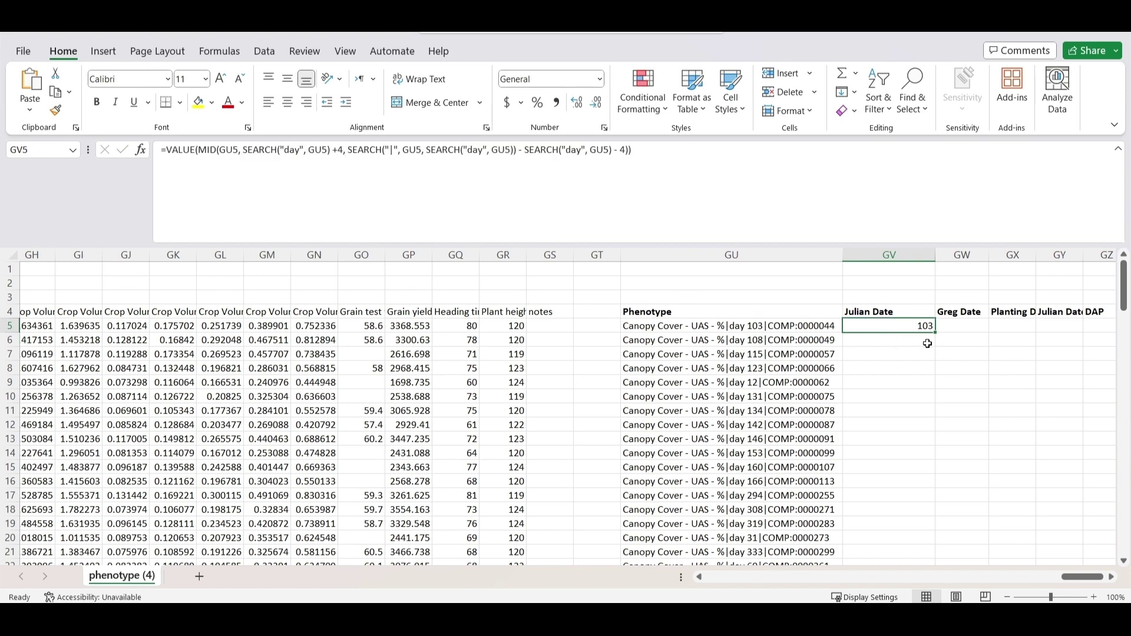
scroll(904, 360, "down", 1)
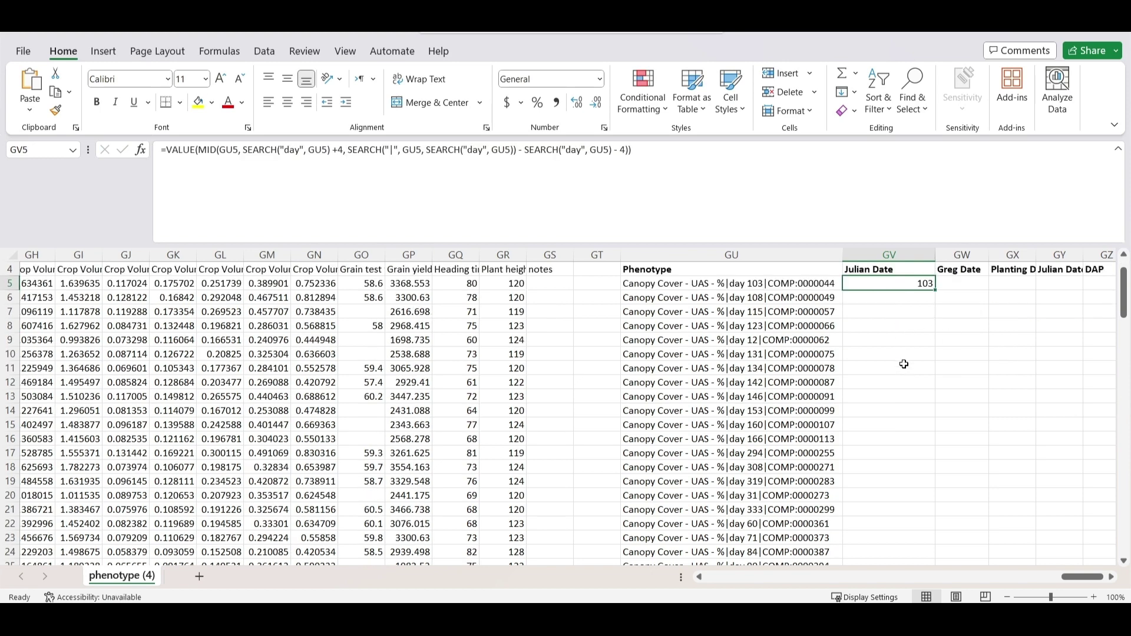
double_click(935, 291)
scroll(918, 531, "down", 2)
scroll(919, 504, "up", 3)
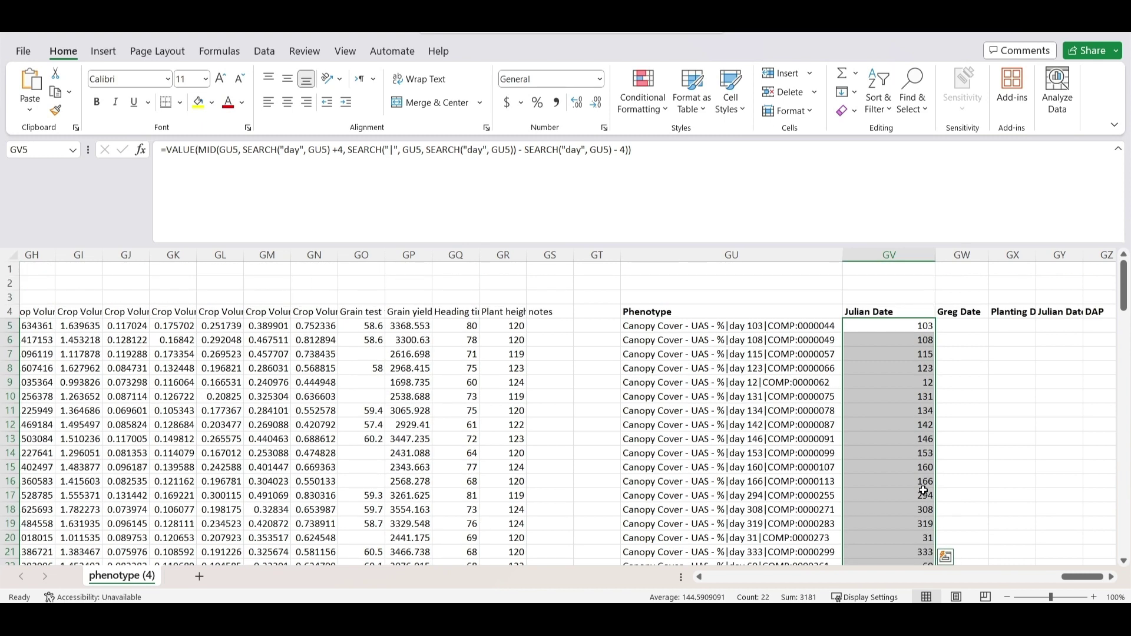
left_click(908, 393)
scroll(908, 390, "down", 2)
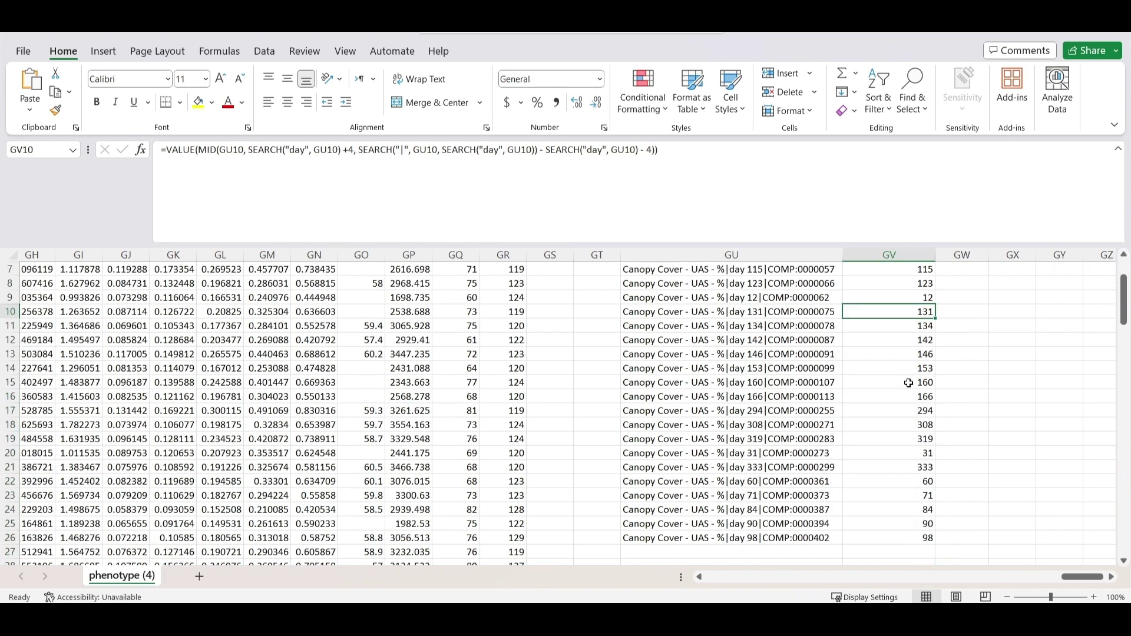
Wrap the GV10 Julian Date formula in a TEXT function with the format "000"
scroll(925, 395, "up", 2)
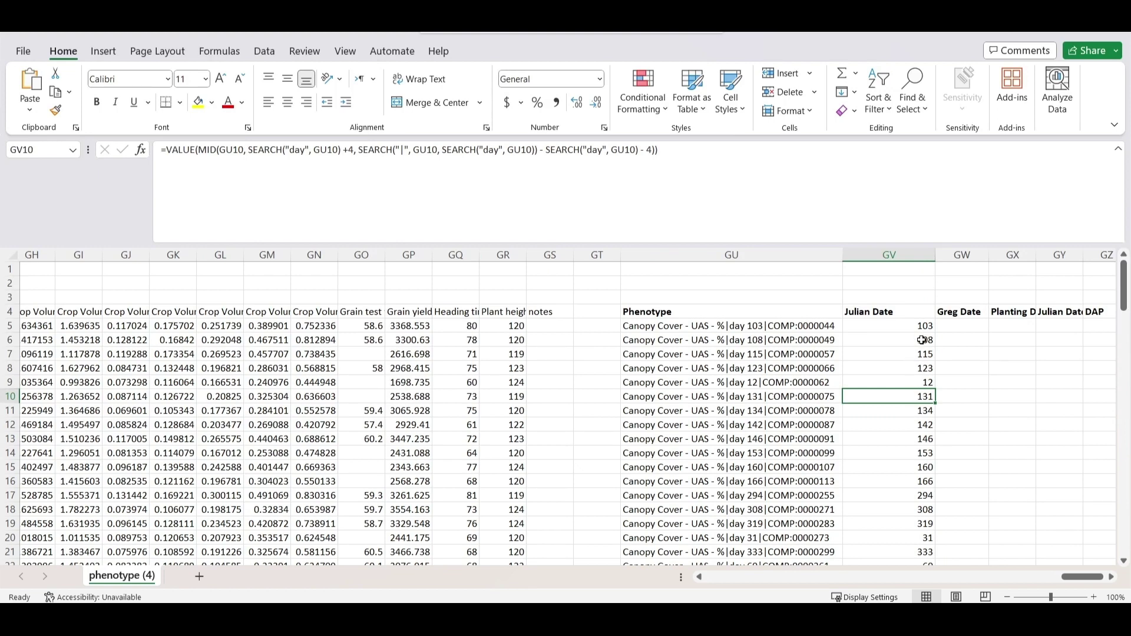
scroll(917, 377, "down", 3)
scroll(889, 391, "up", 3)
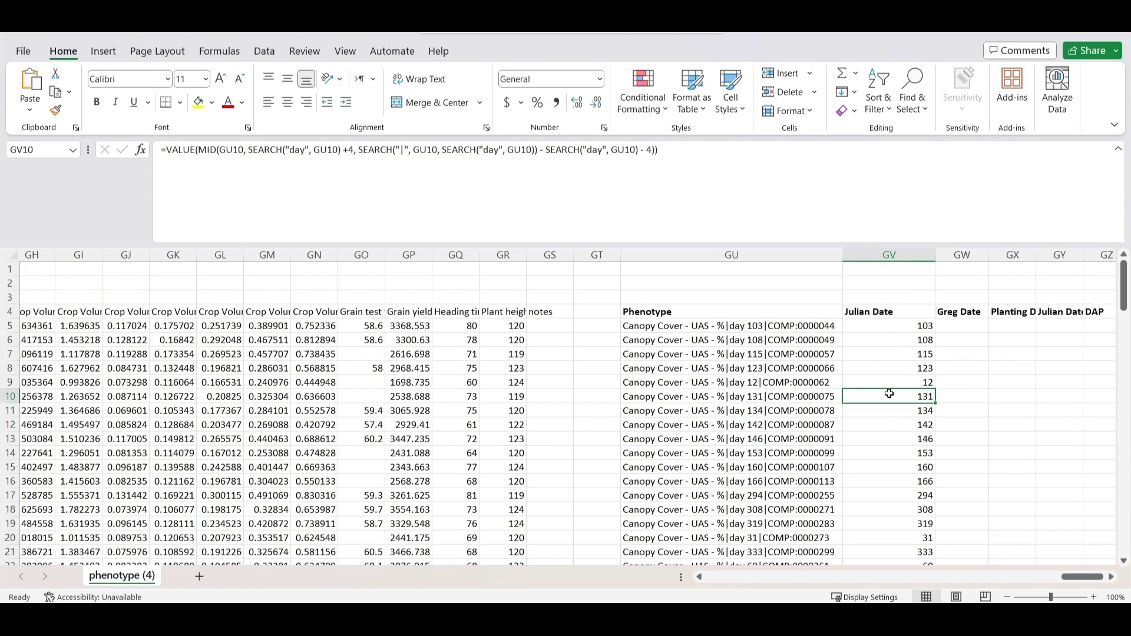
left_click(166, 151)
type("TEXT(")
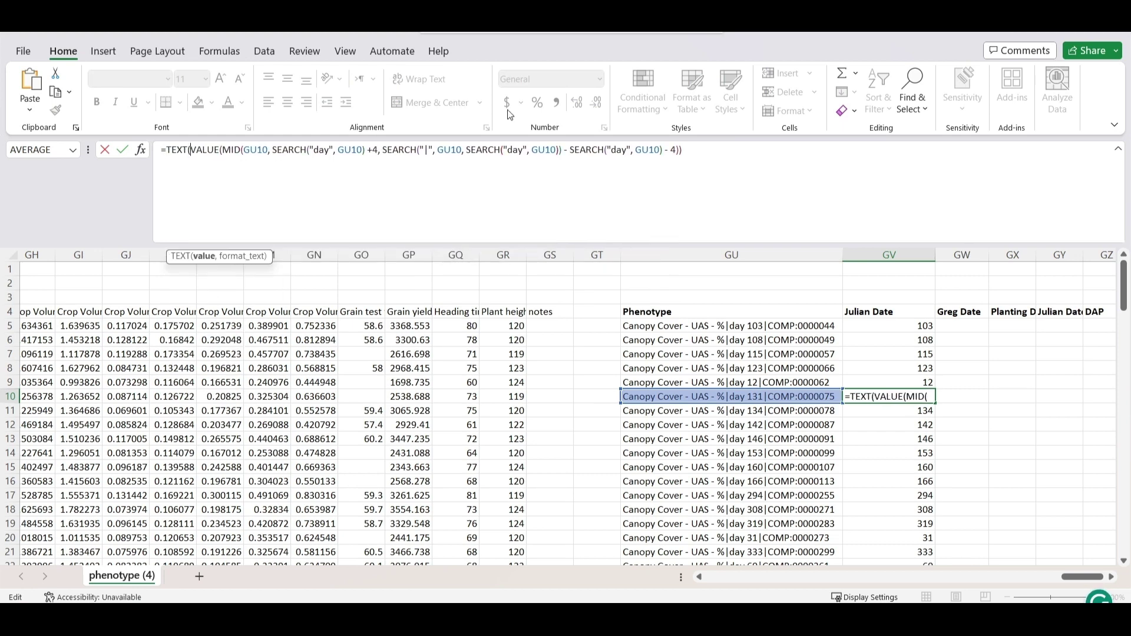
left_click(691, 154)
type(",")
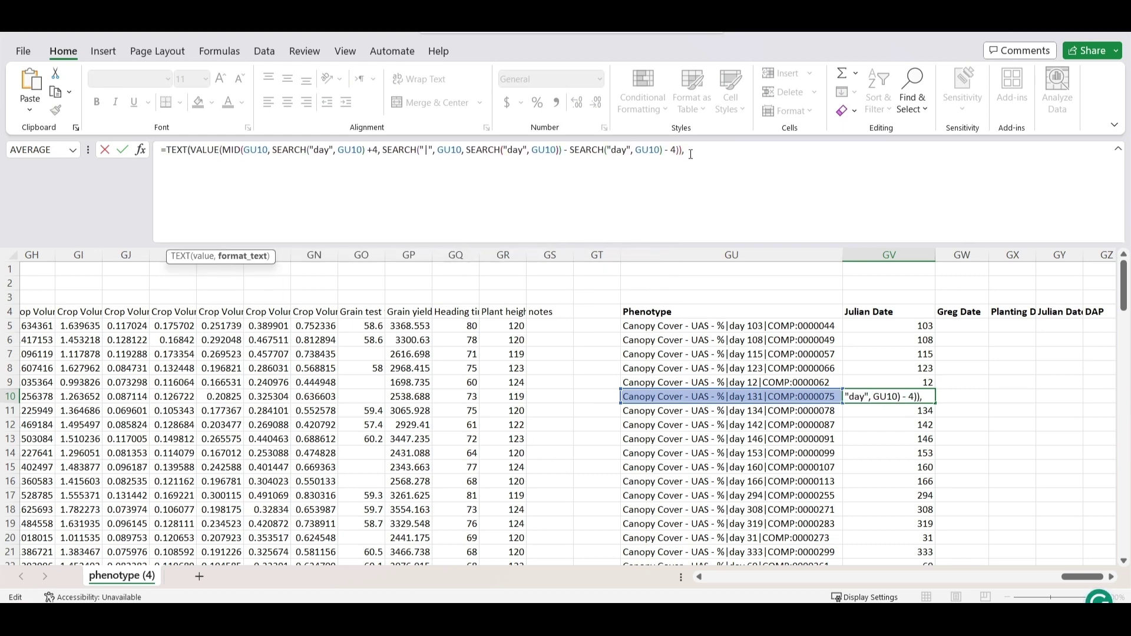
type("\"000\"")
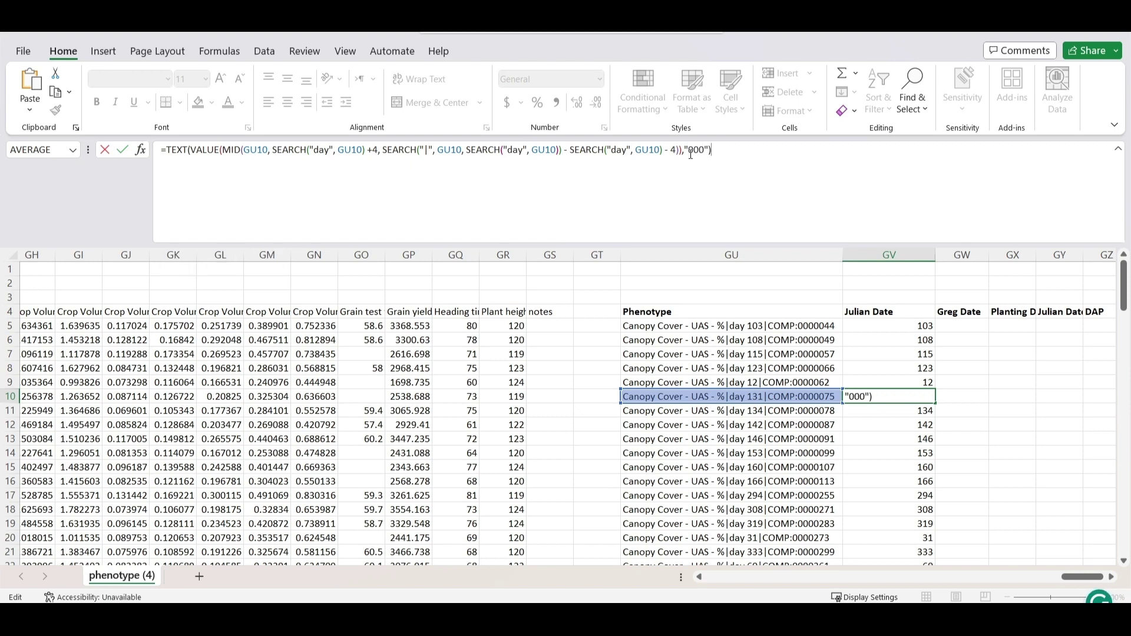
key("Return")
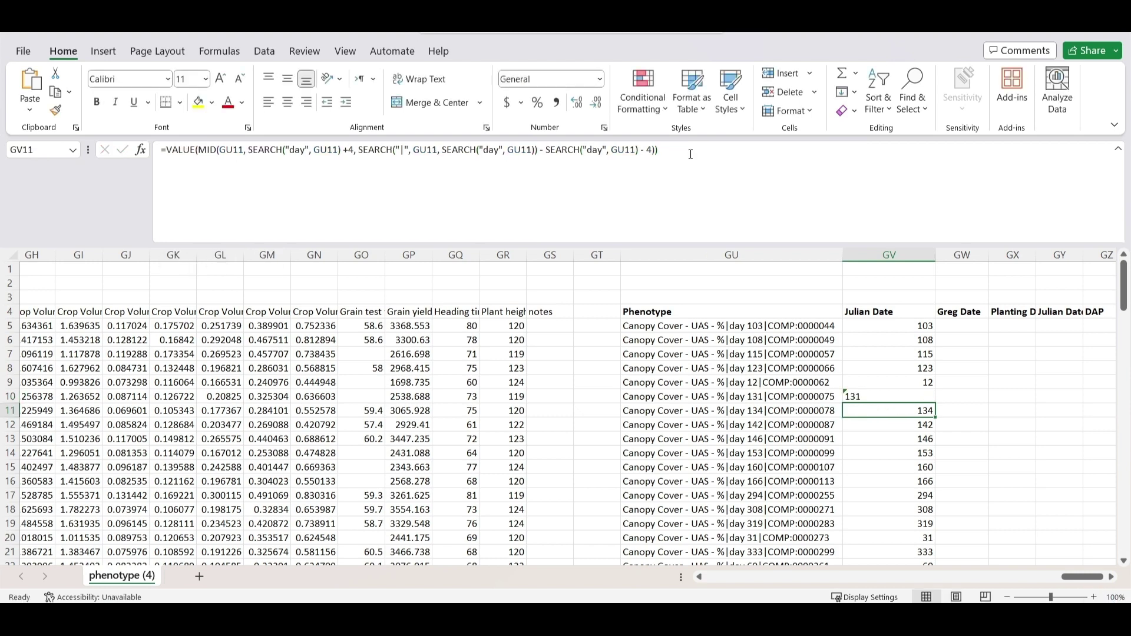
Fill the revised GV10 formula up to GV5 and down to GV26
left_click(901, 396)
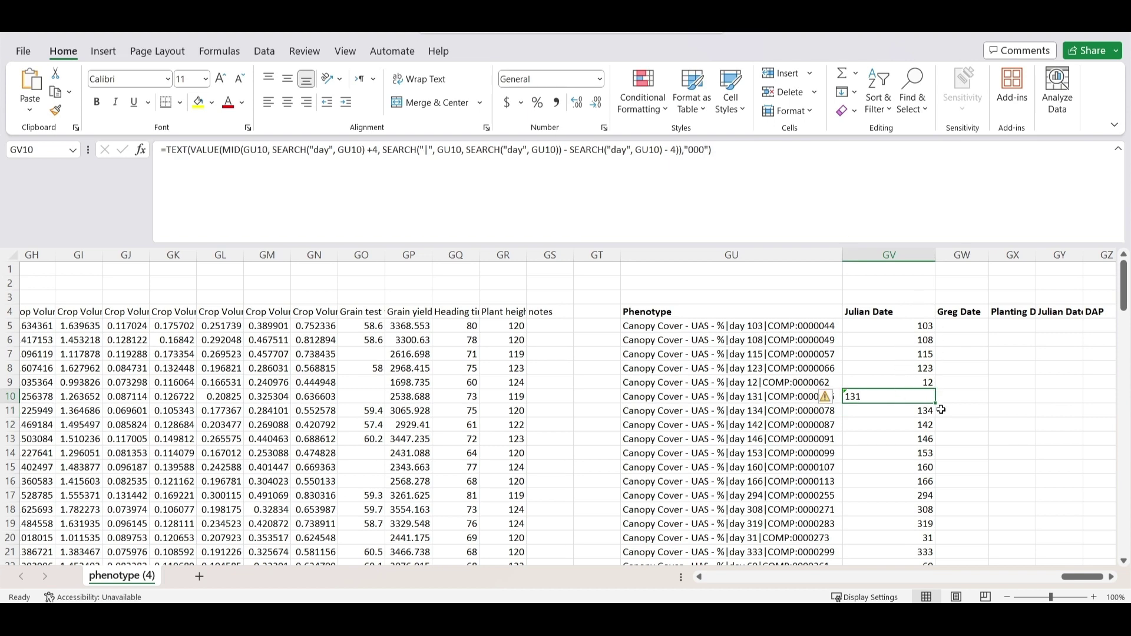
left_click_drag(936, 404, 931, 327)
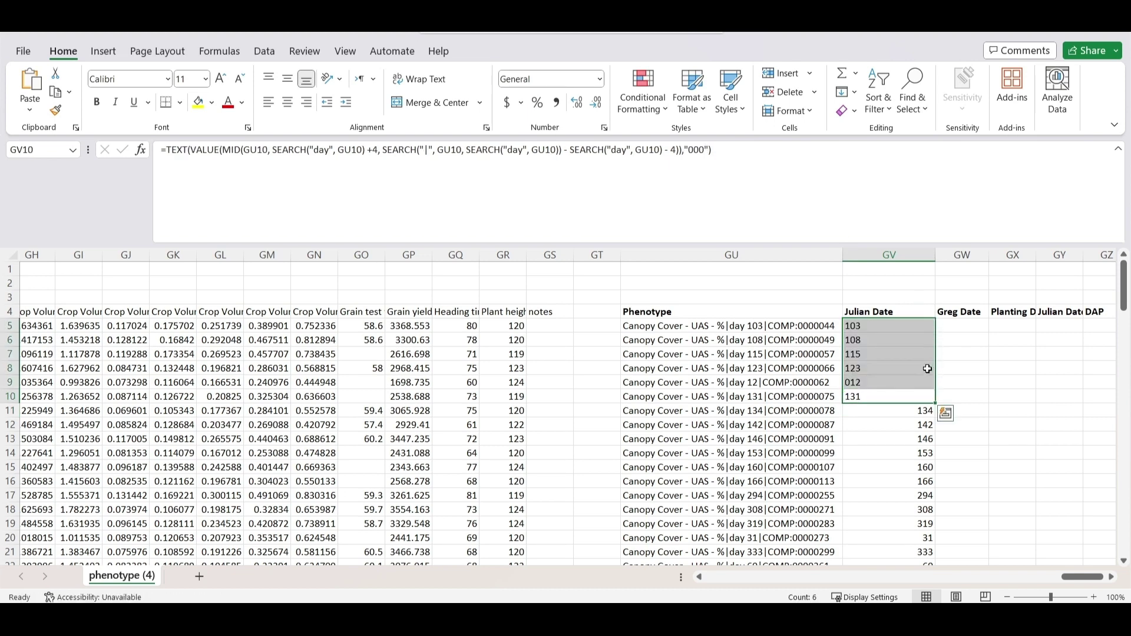
left_click_drag(937, 406, 929, 548)
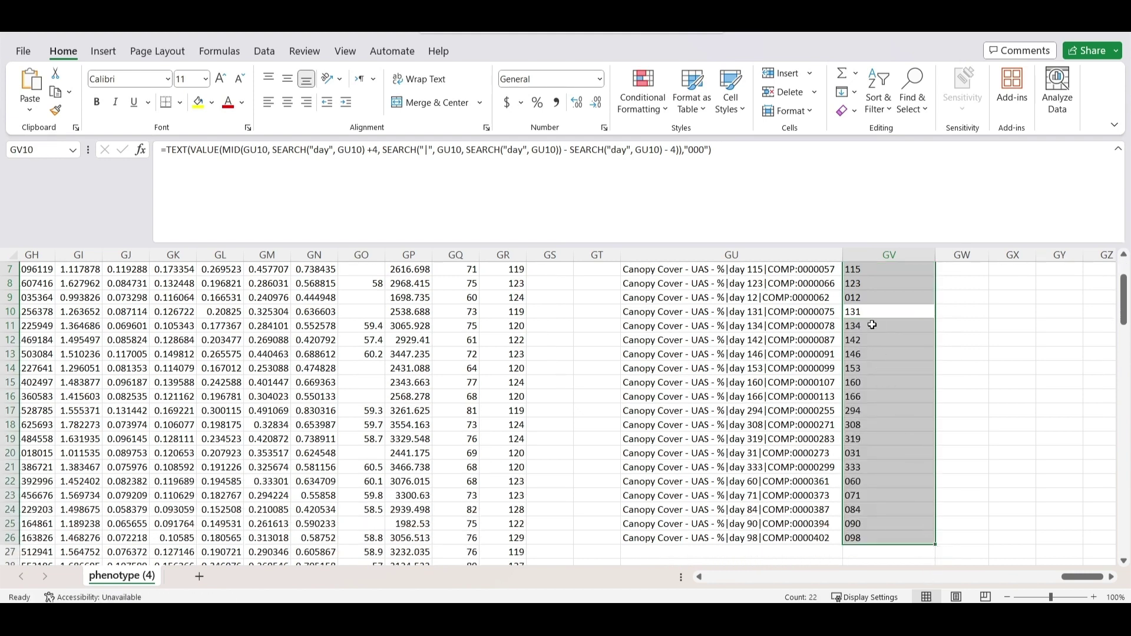
scroll(873, 325, "up", 1)
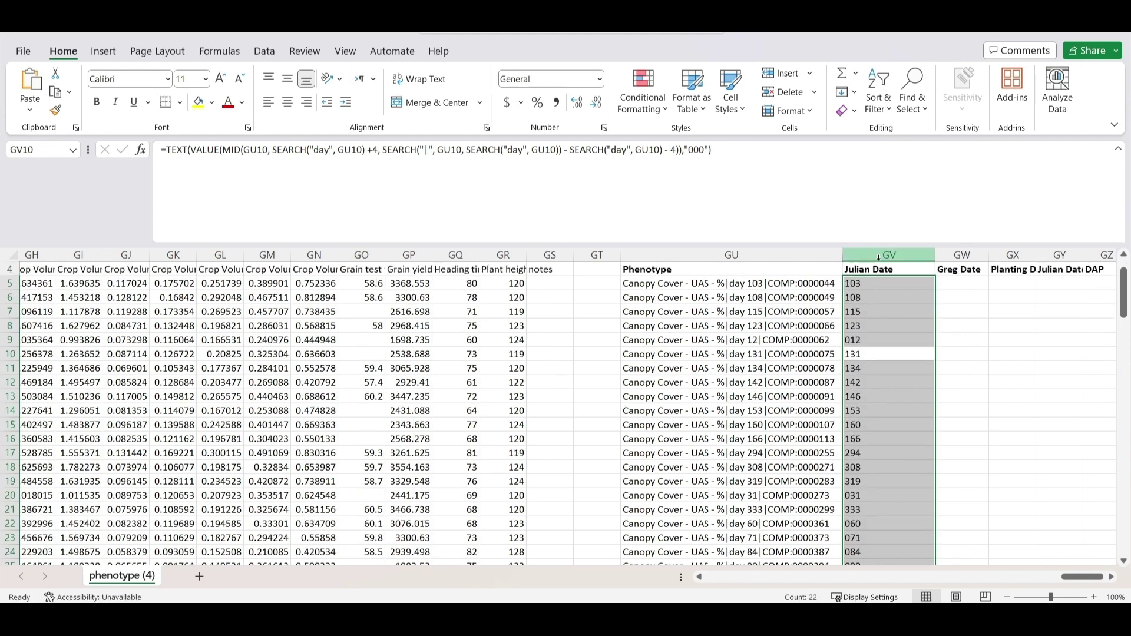
Collapse the expanded formula bar to one line and centre the Julian Date values in GV5:GV26
double_click(320, 242)
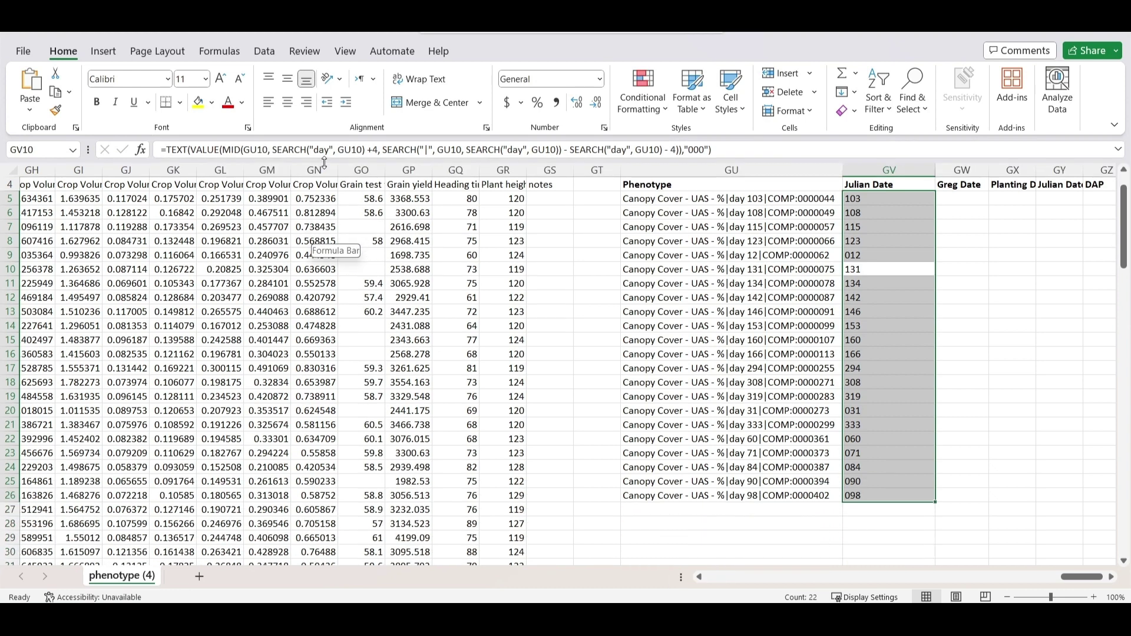
left_click(291, 105)
left_click(967, 298)
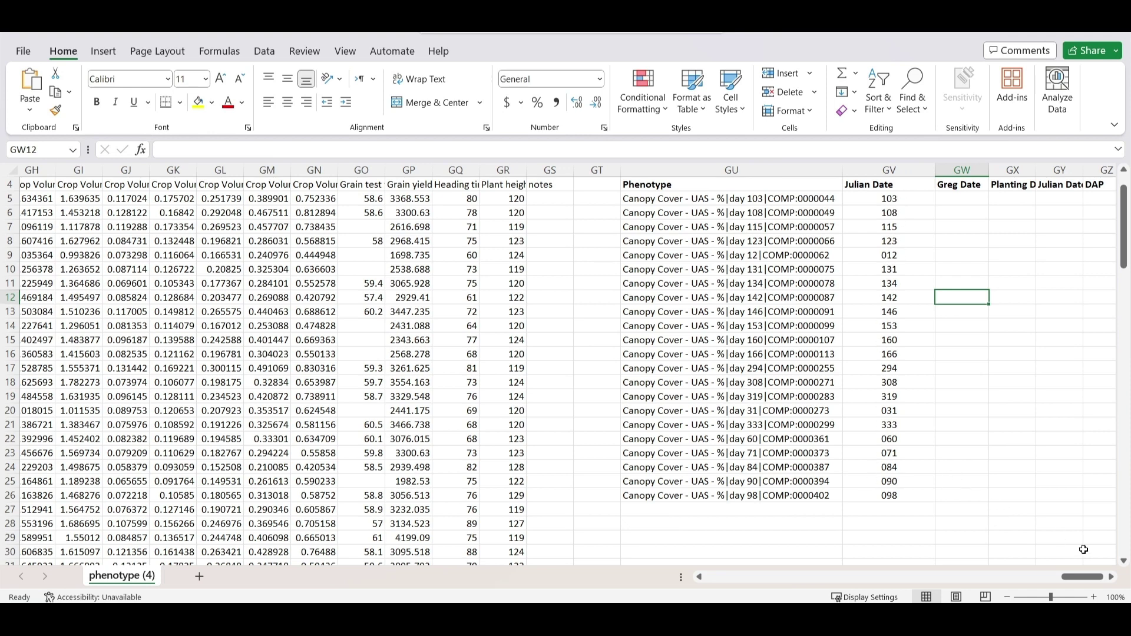
Colour the text of the day 294, 308 and 319 phenotypes in GU17:GU19 dark red
left_click(1113, 578)
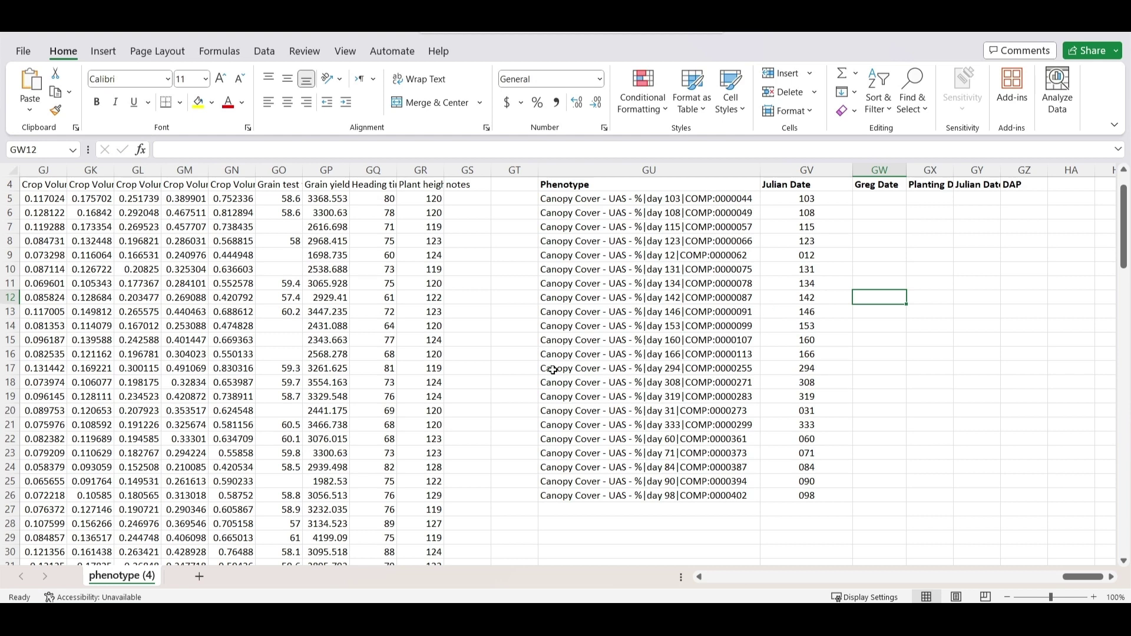
left_click_drag(550, 369, 603, 396)
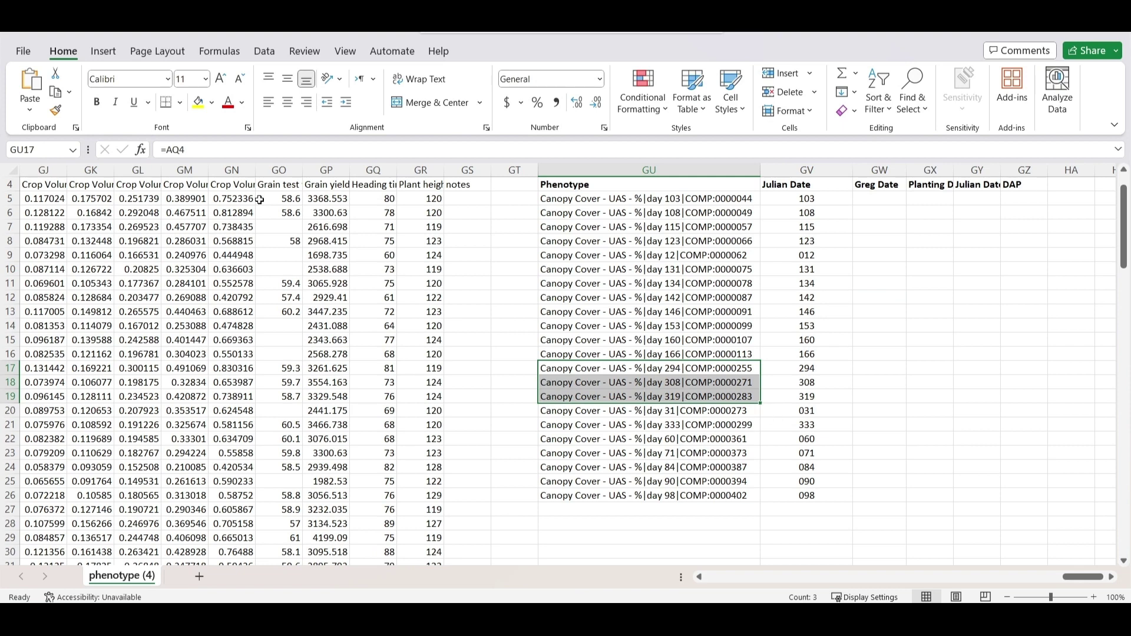
left_click(227, 109)
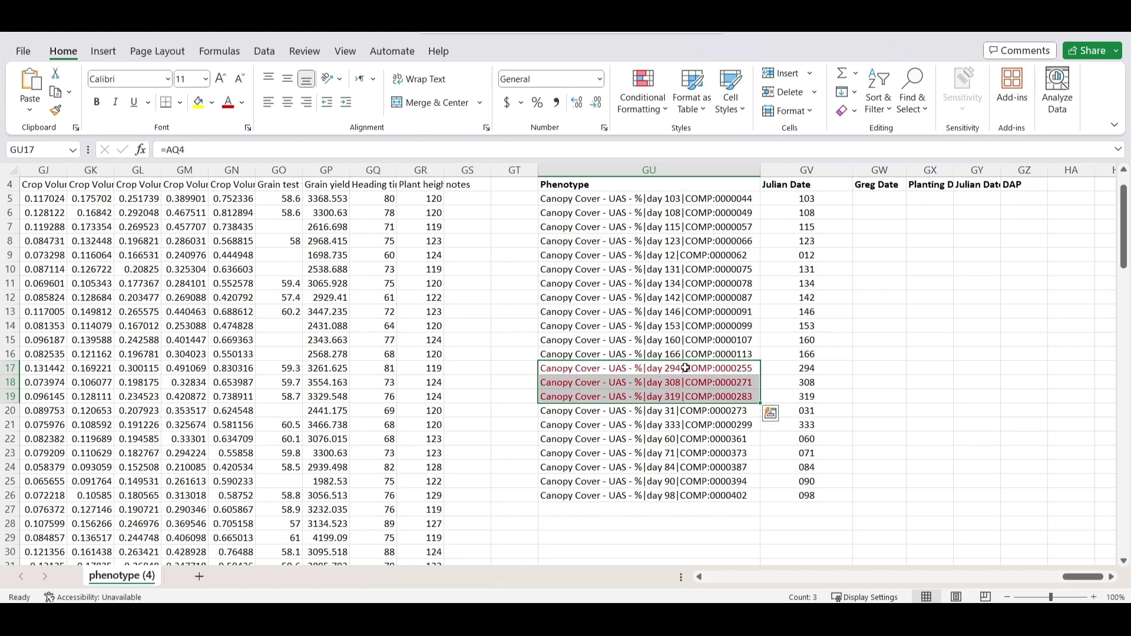
left_click(683, 396)
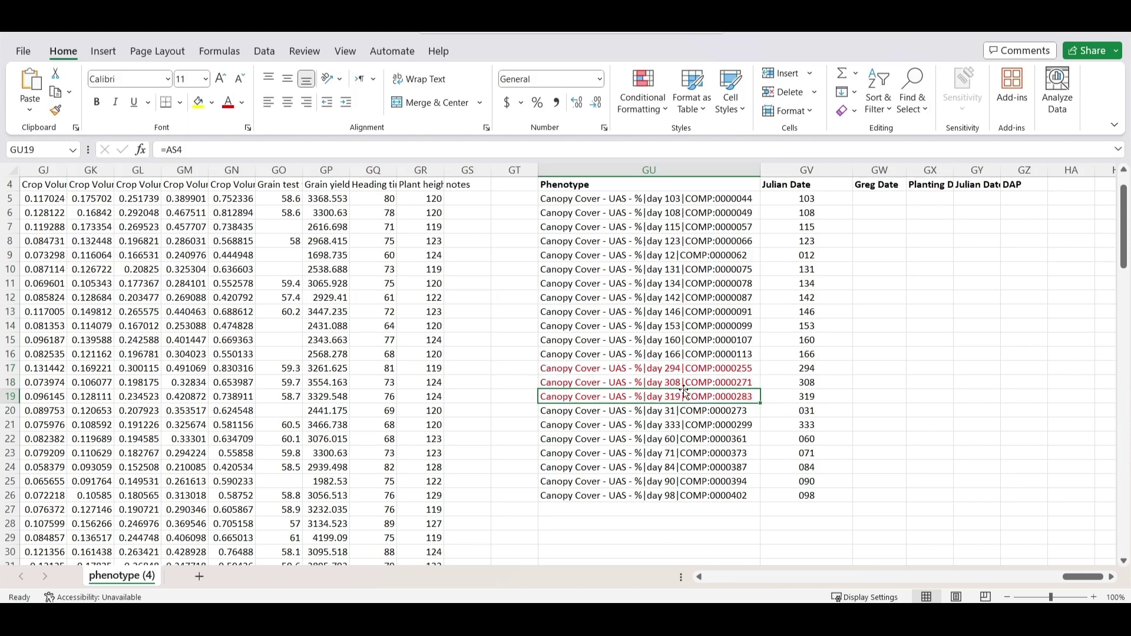
Widen column GX so that the Planting Date header fits
left_click(1112, 578)
left_click(1113, 577)
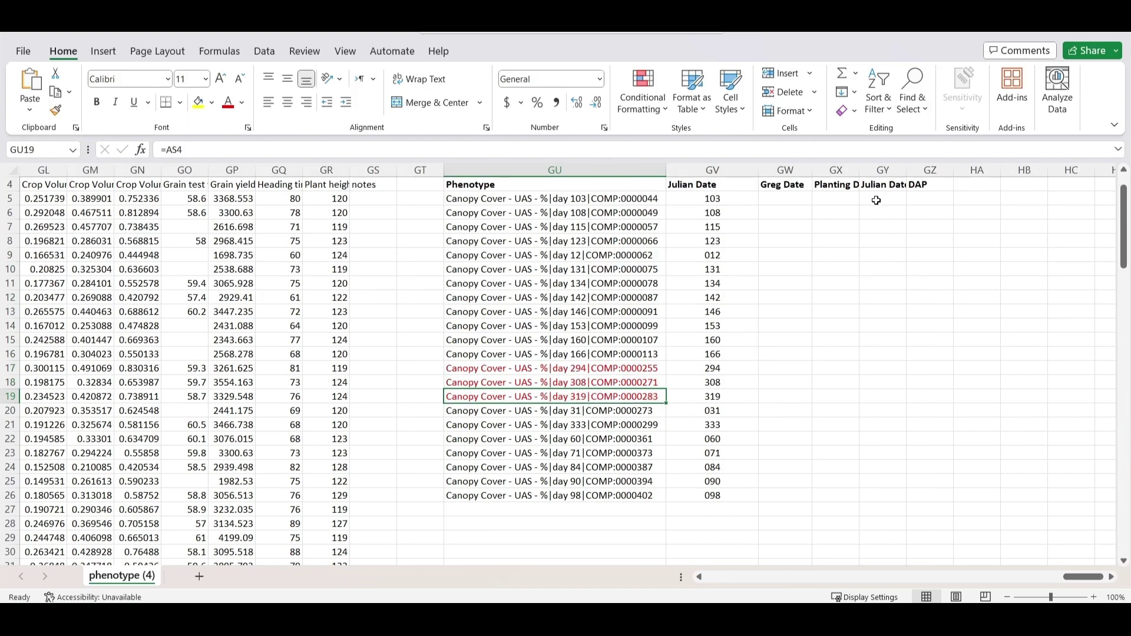
left_click_drag(861, 172, 878, 172)
left_click(851, 200)
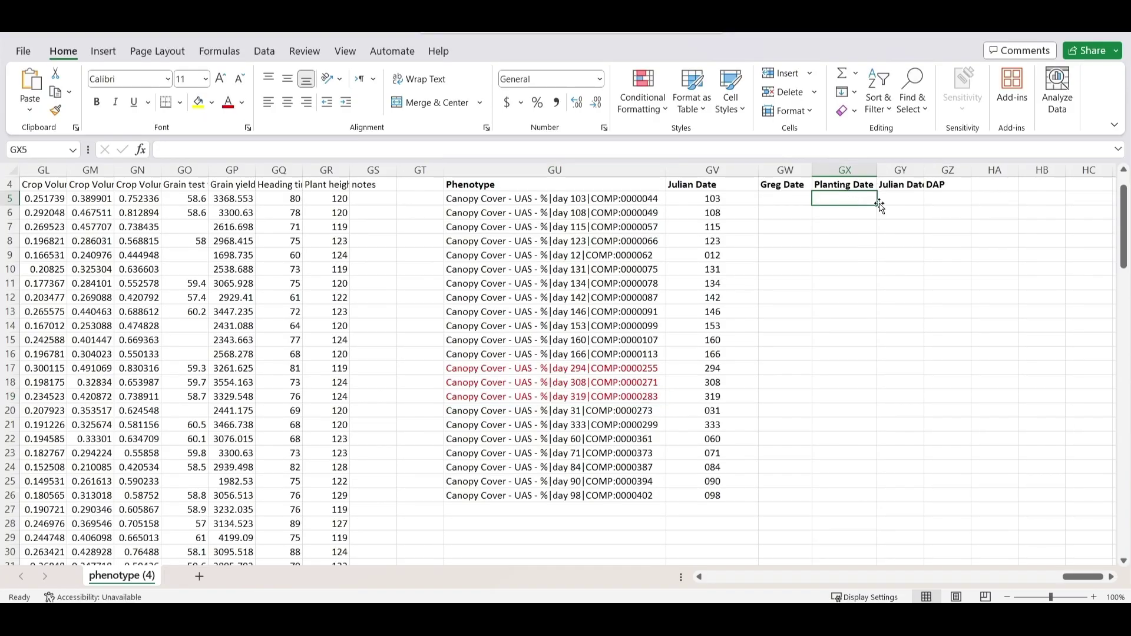
Look up the full planting date in cell N5 of the phenotype data and return to the date table
left_click_drag(1082, 576, 737, 554)
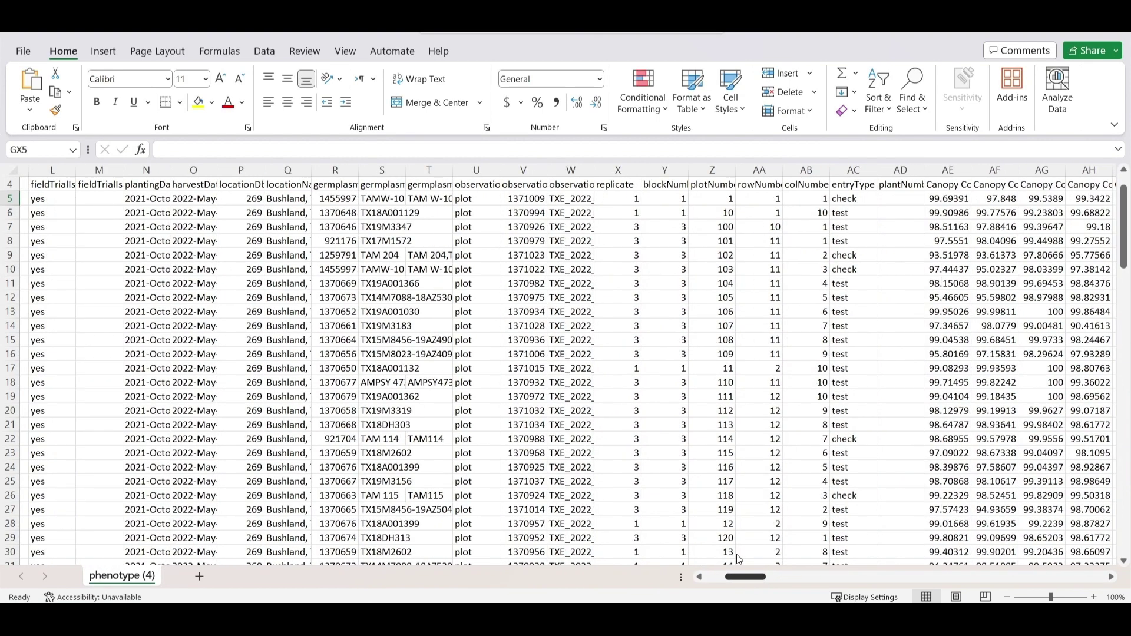
left_click(150, 199)
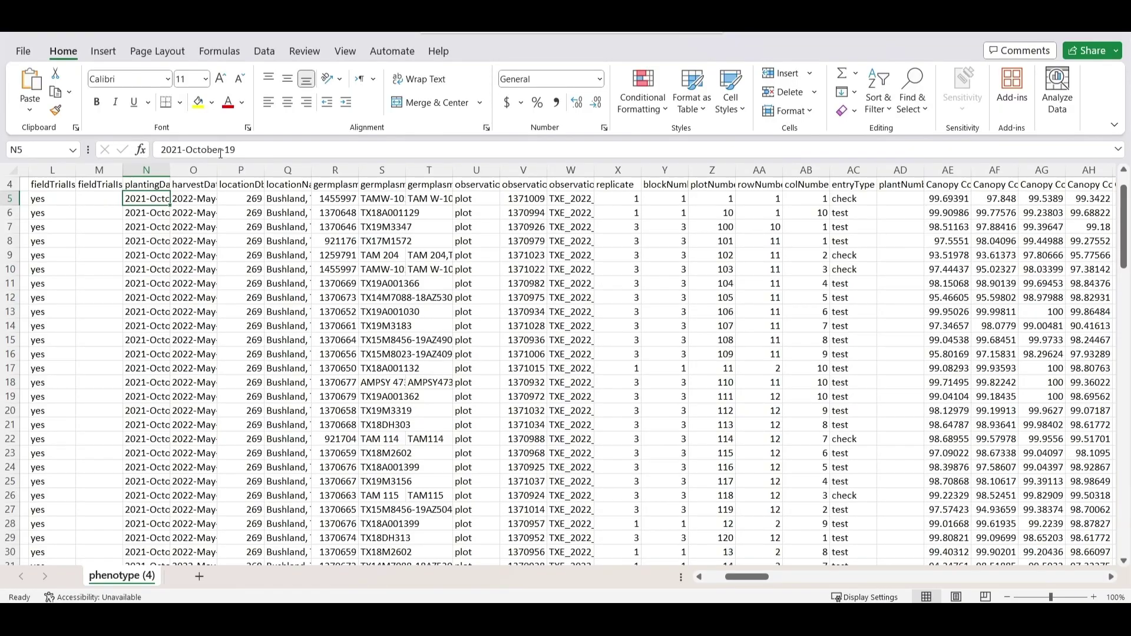
left_click_drag(747, 577, 1101, 539)
left_click(929, 186)
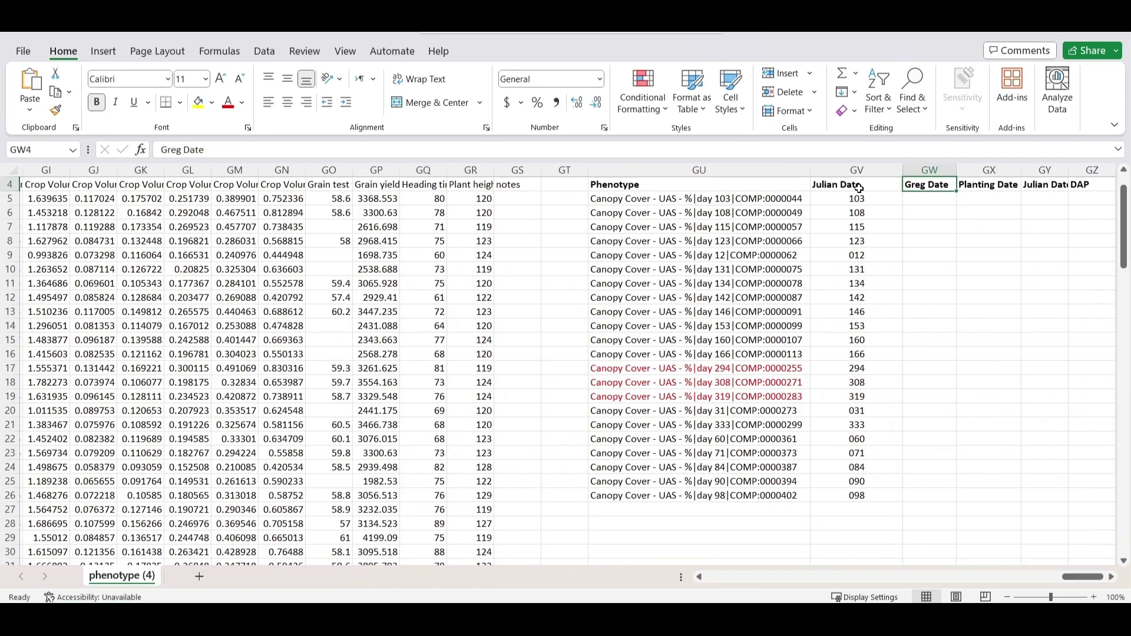
key("alt+Tab")
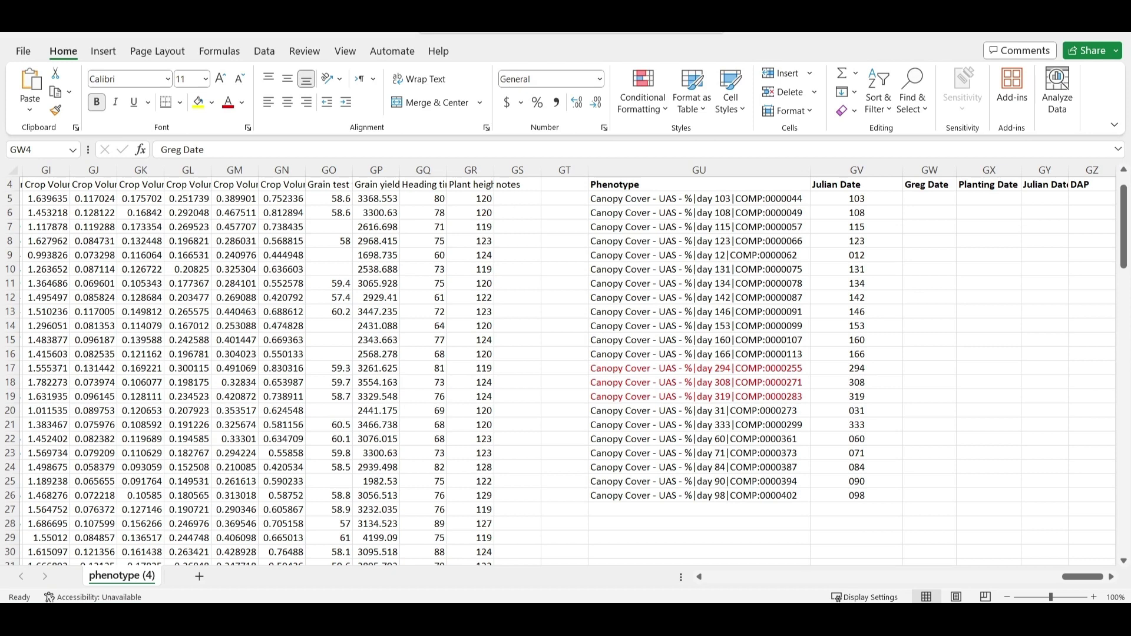
key("alt+Tab")
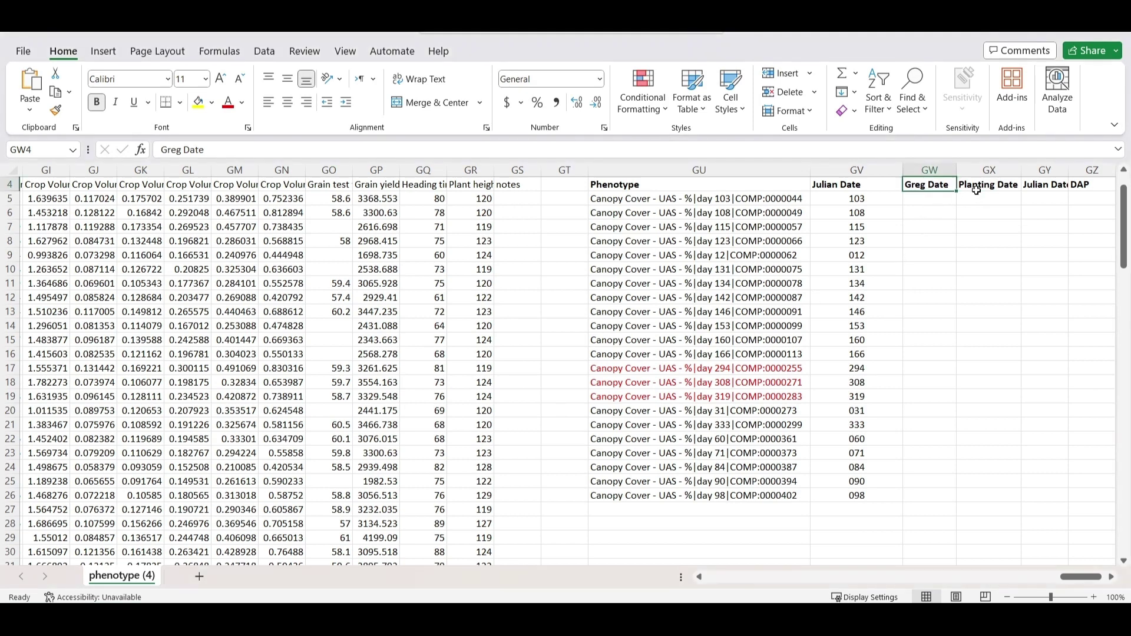
Enter 2021-10-19 as the Planting Date in GX5 and fit column GY to its Julian Date header
left_click(976, 195)
type("20")
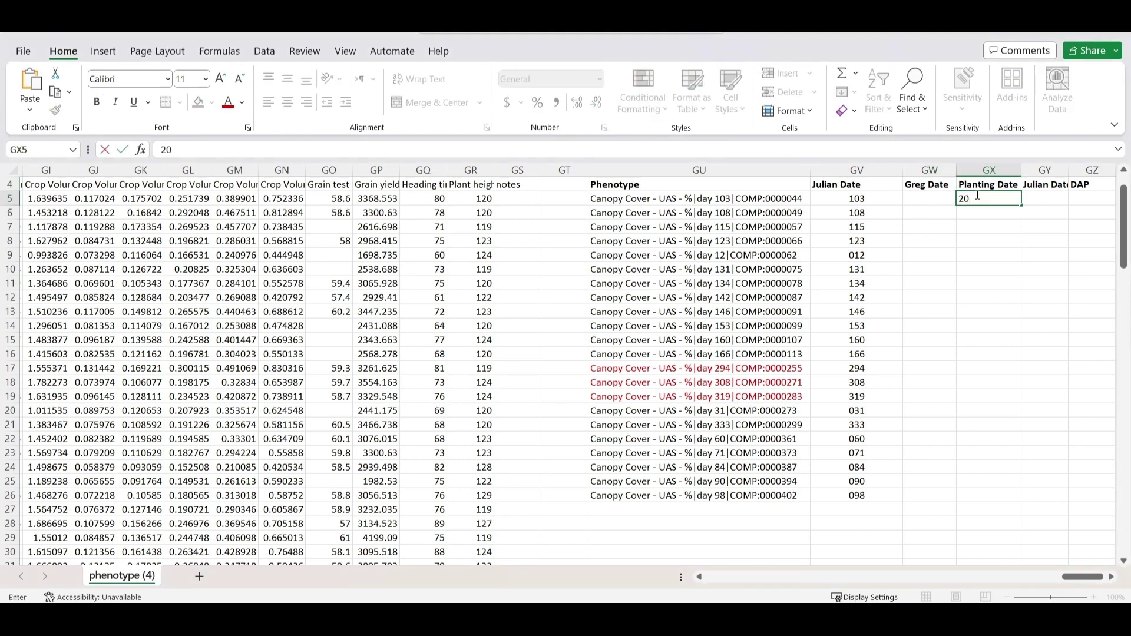
type("21-10-19")
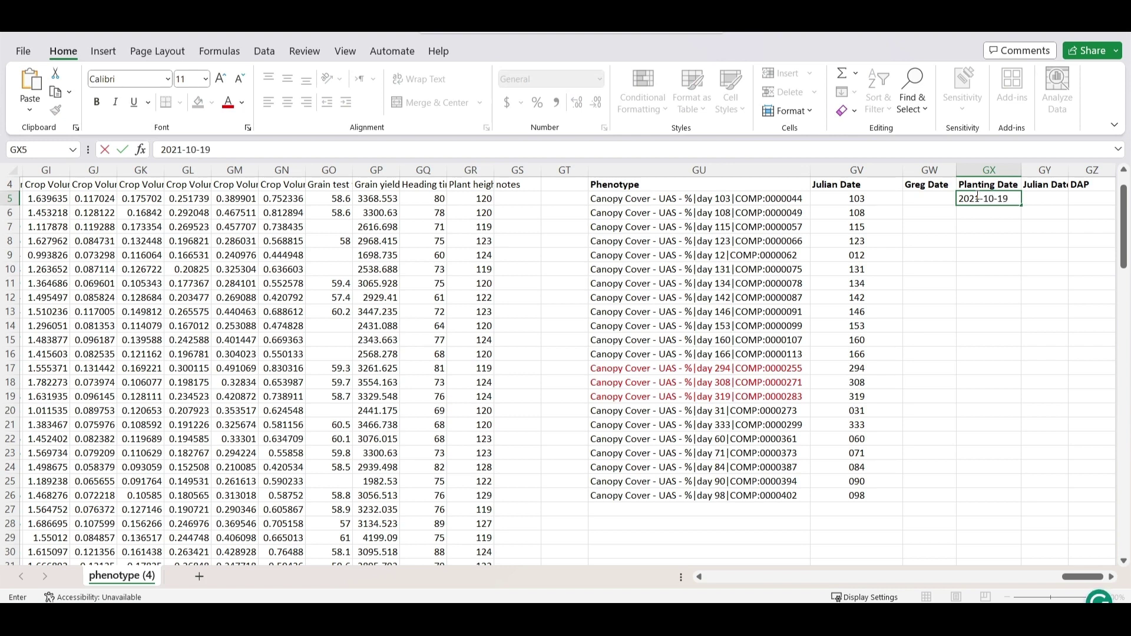
left_click(1006, 326)
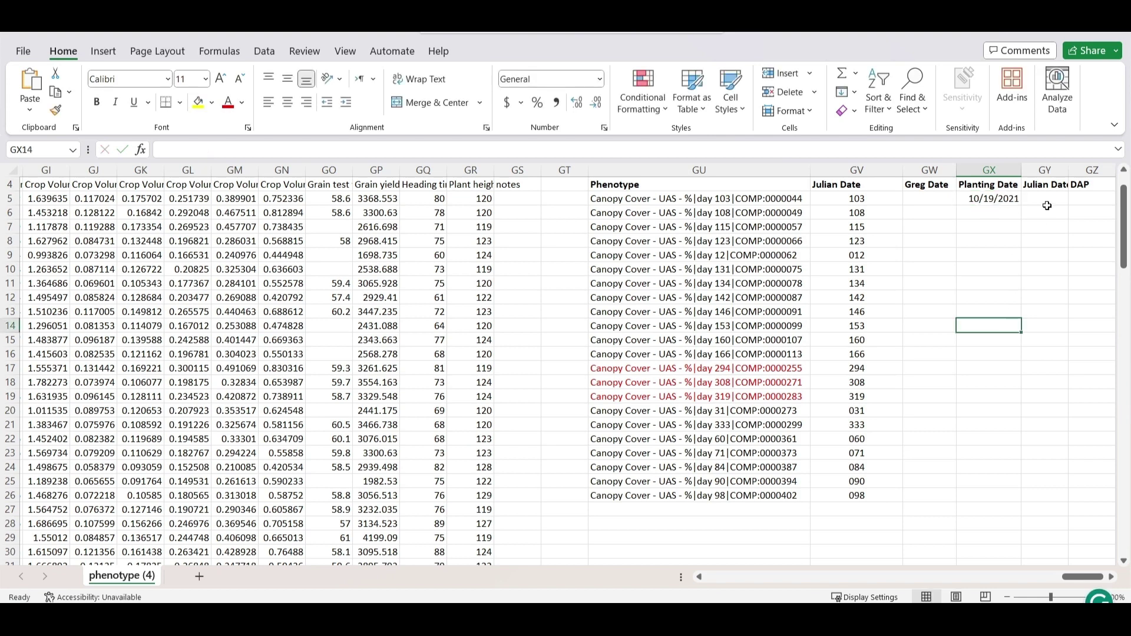
double_click(1067, 170)
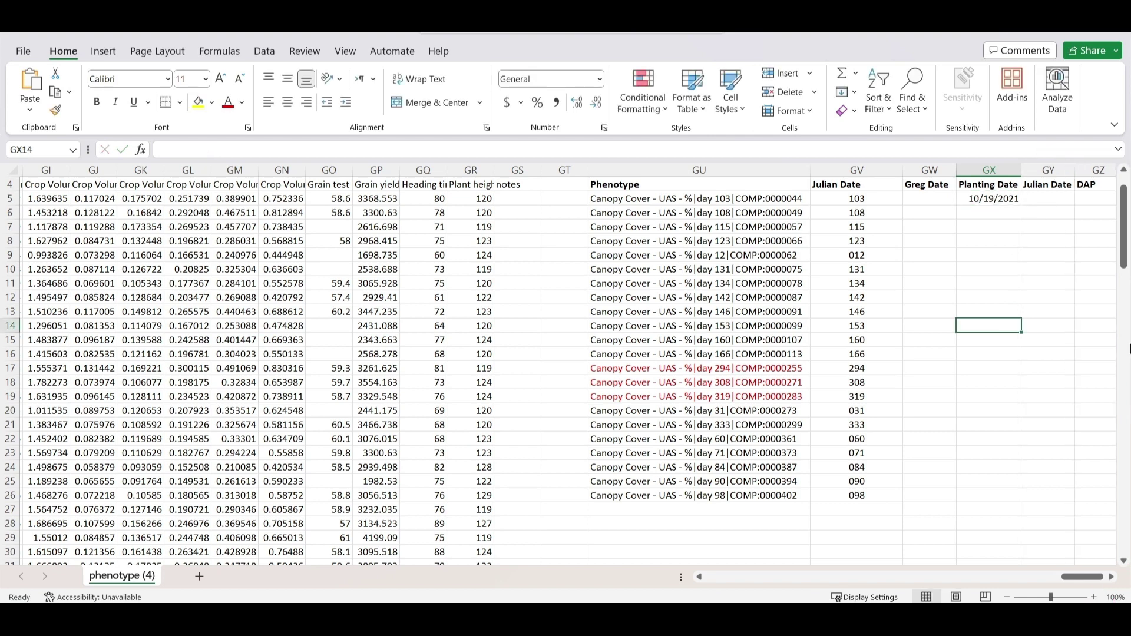
left_click(1113, 577)
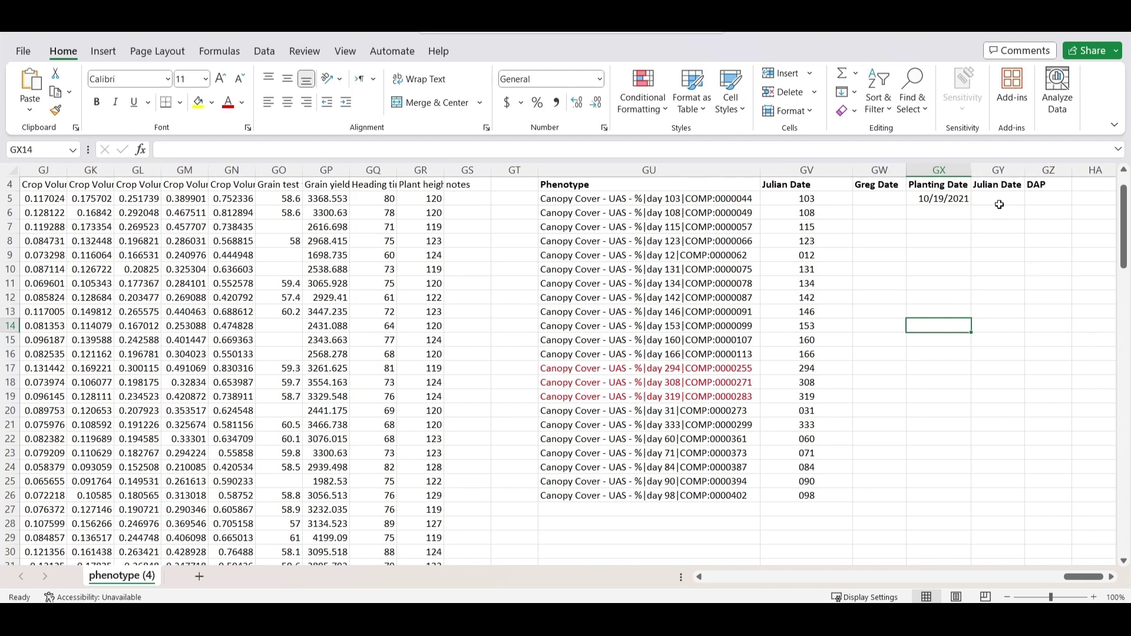
Enter =TEXT(GX5-DATE(YEAR(GX5),1,0,"000") in GY5 to convert the planting date to a Julian date
left_click(998, 200)
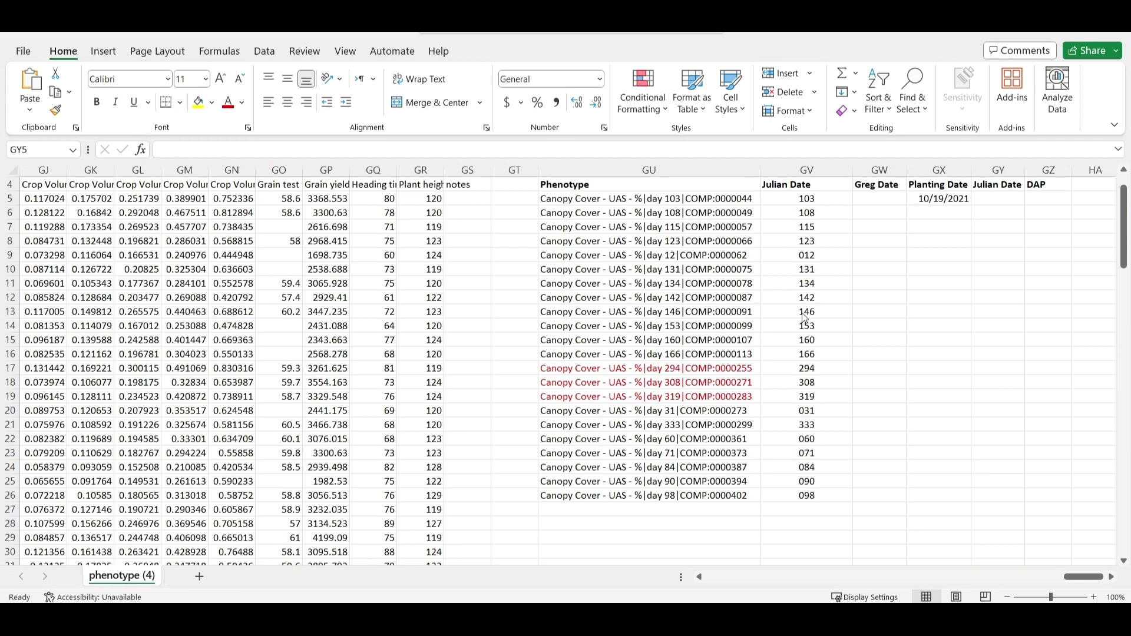
left_click(1003, 201)
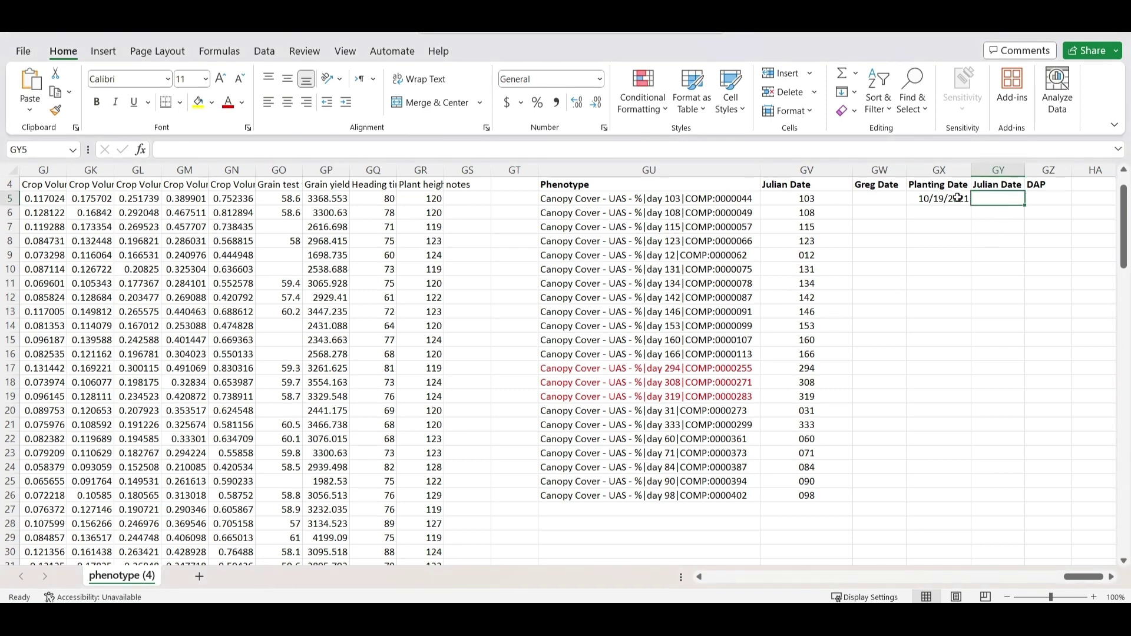
left_click(600, 154)
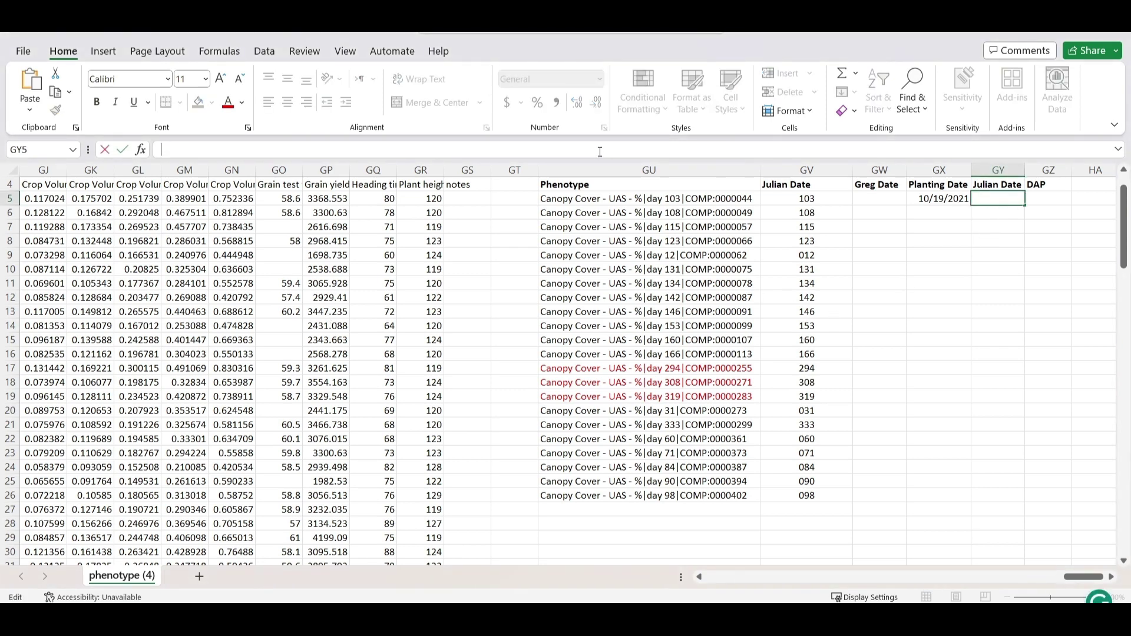
type("=")
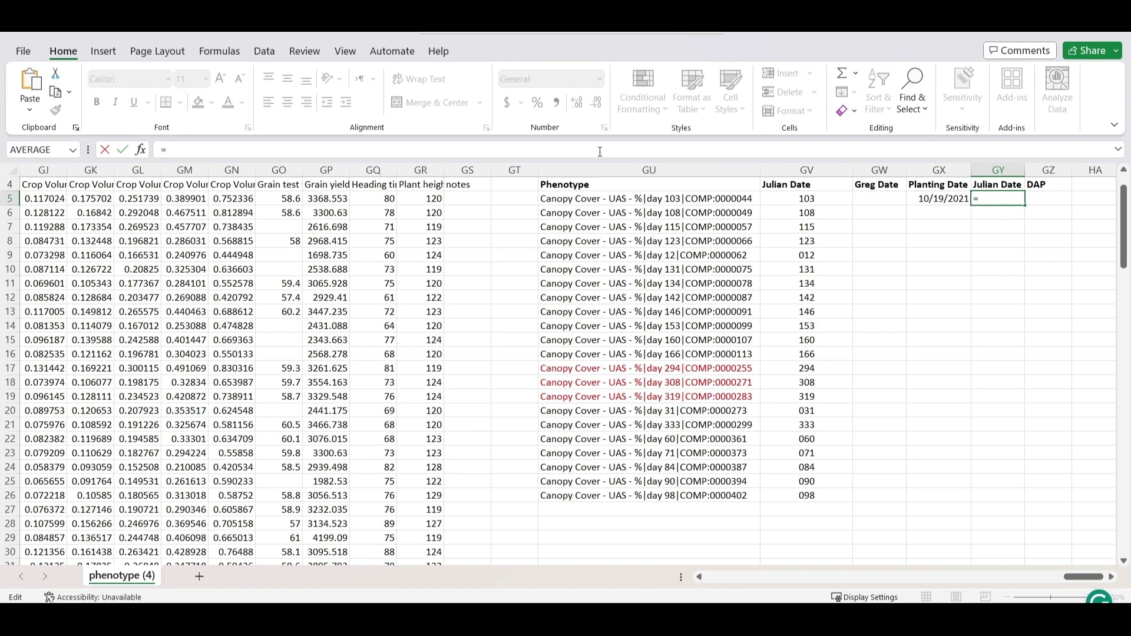
type("TEXT(")
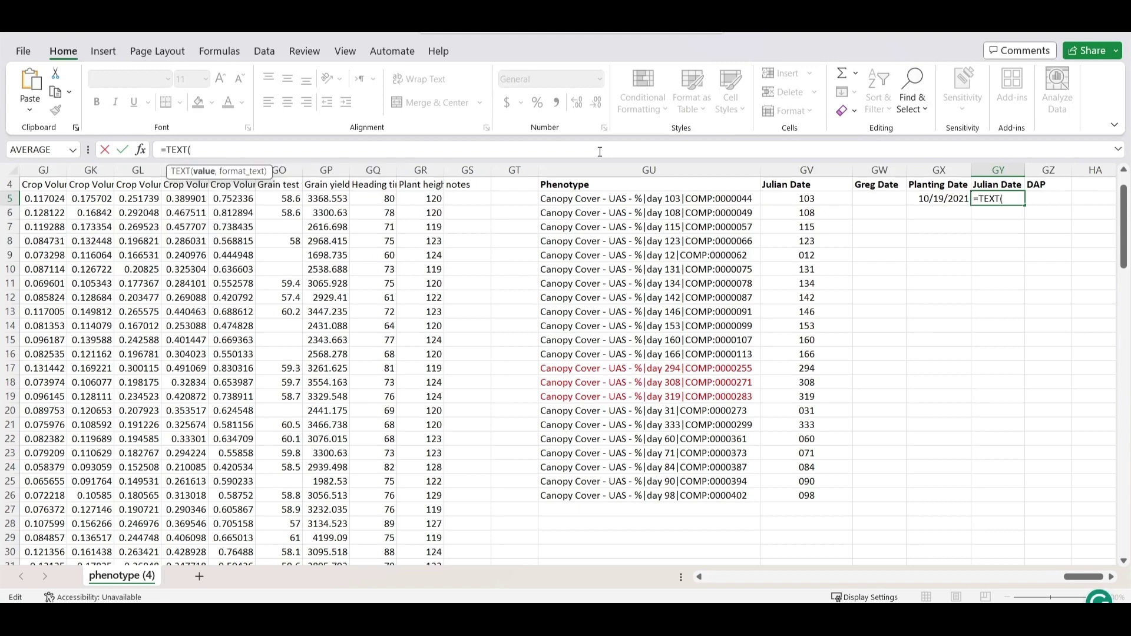
type(" GX5")
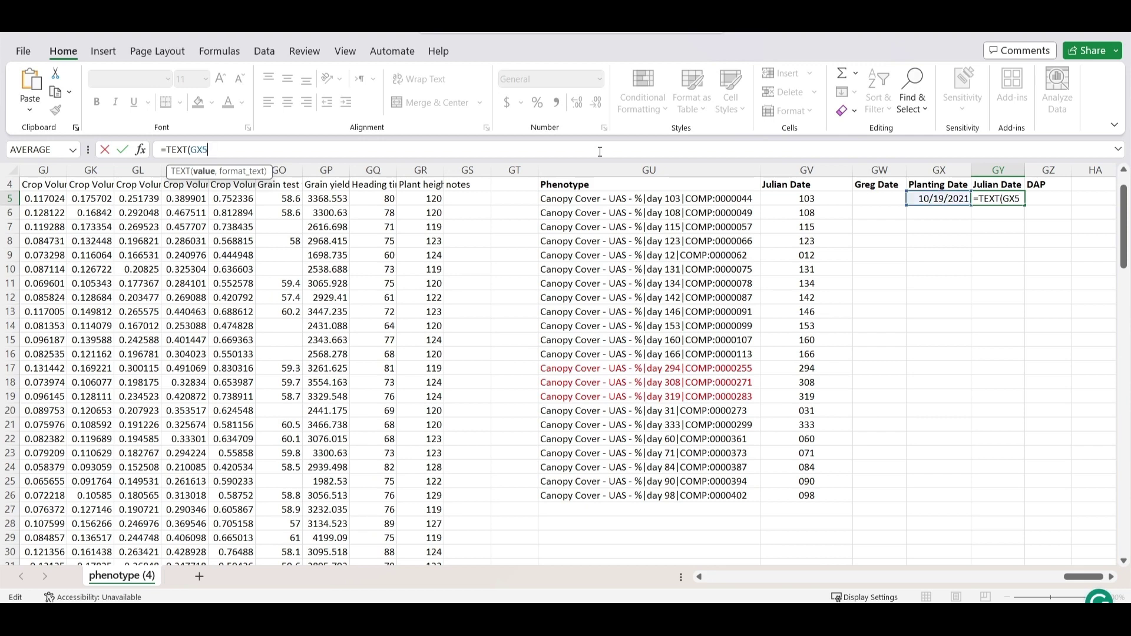
type("-DAT")
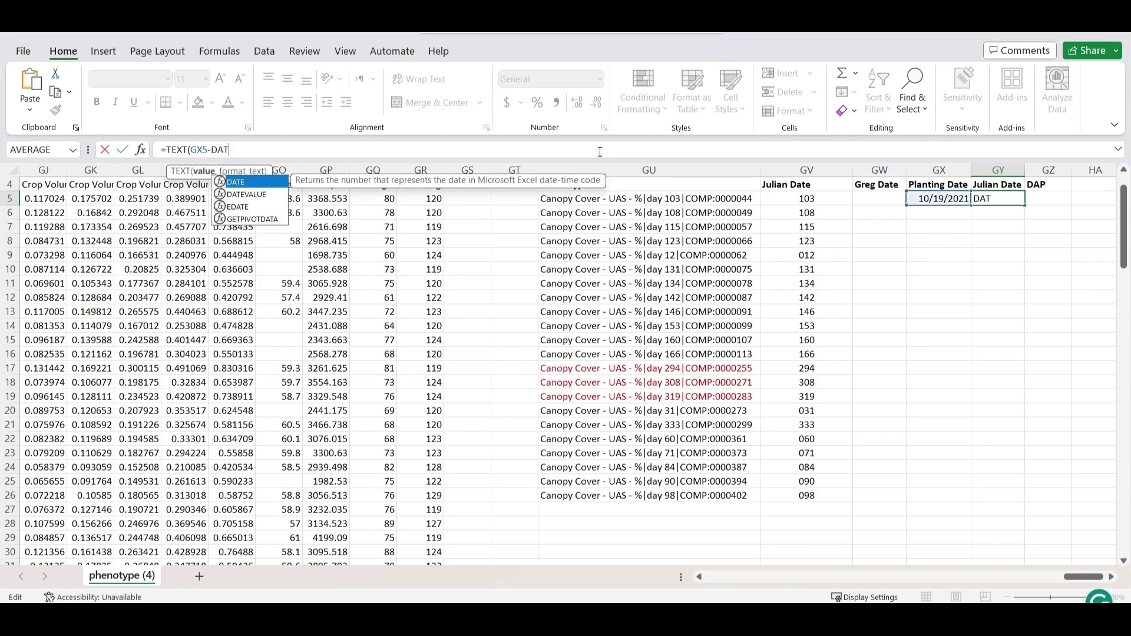
type("E(YE")
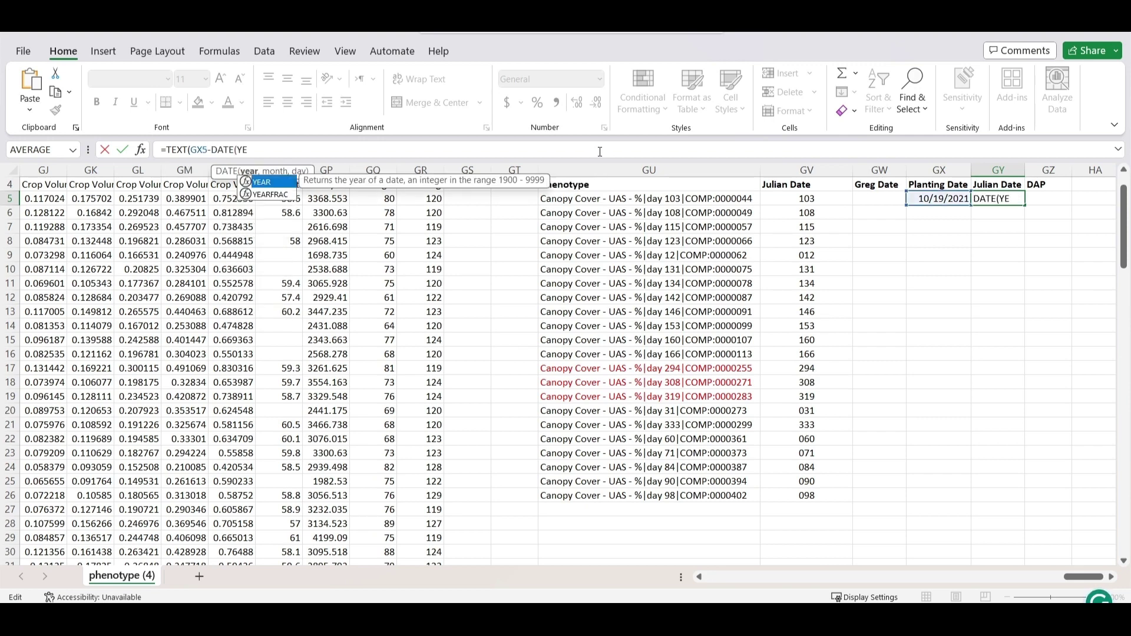
type("AR(")
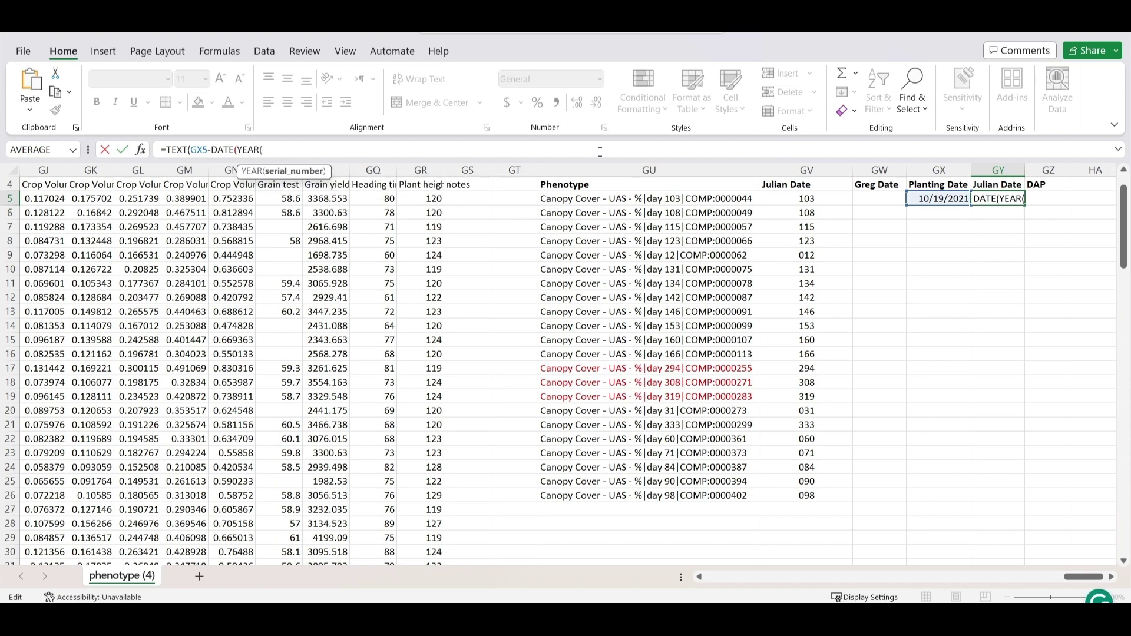
type("GX5")
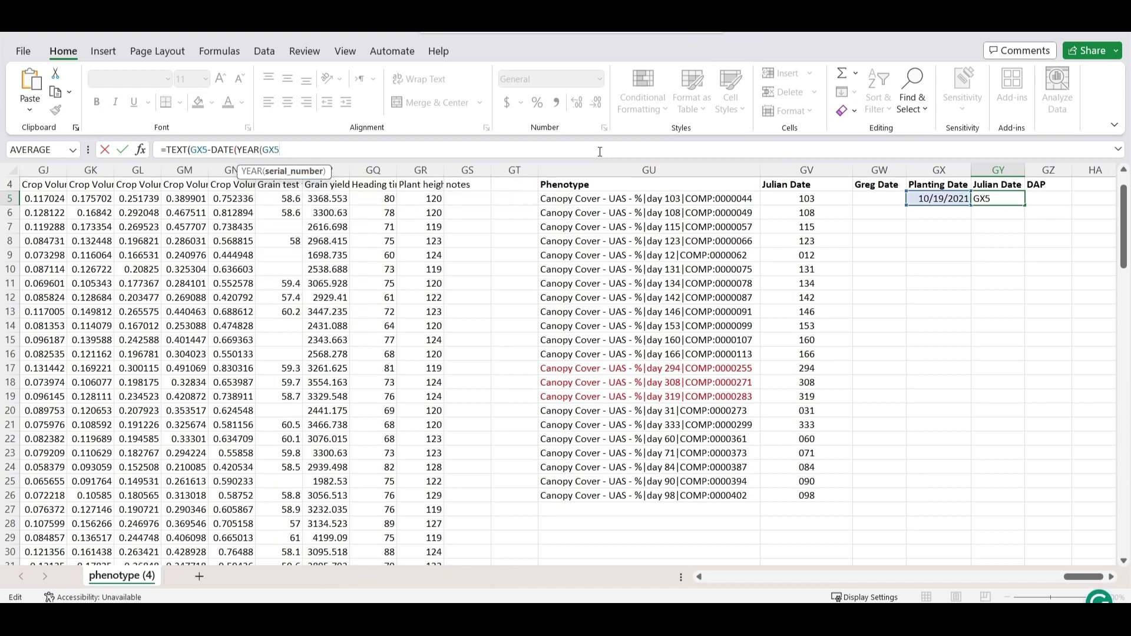
type("),")
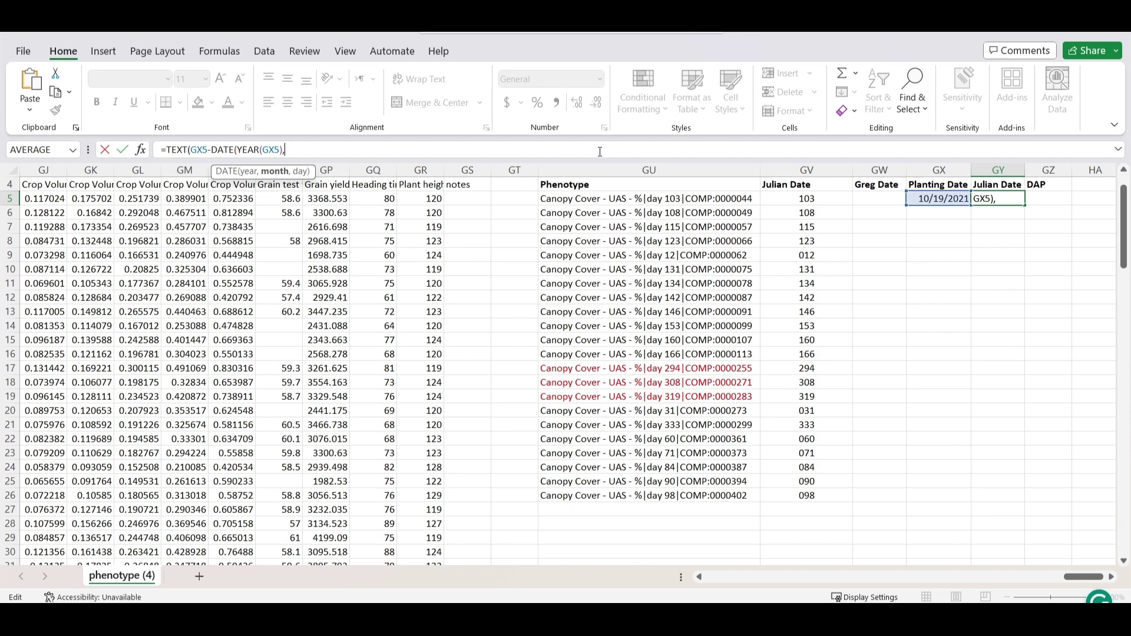
type("1,0")
key("BackSpace")
type("0")
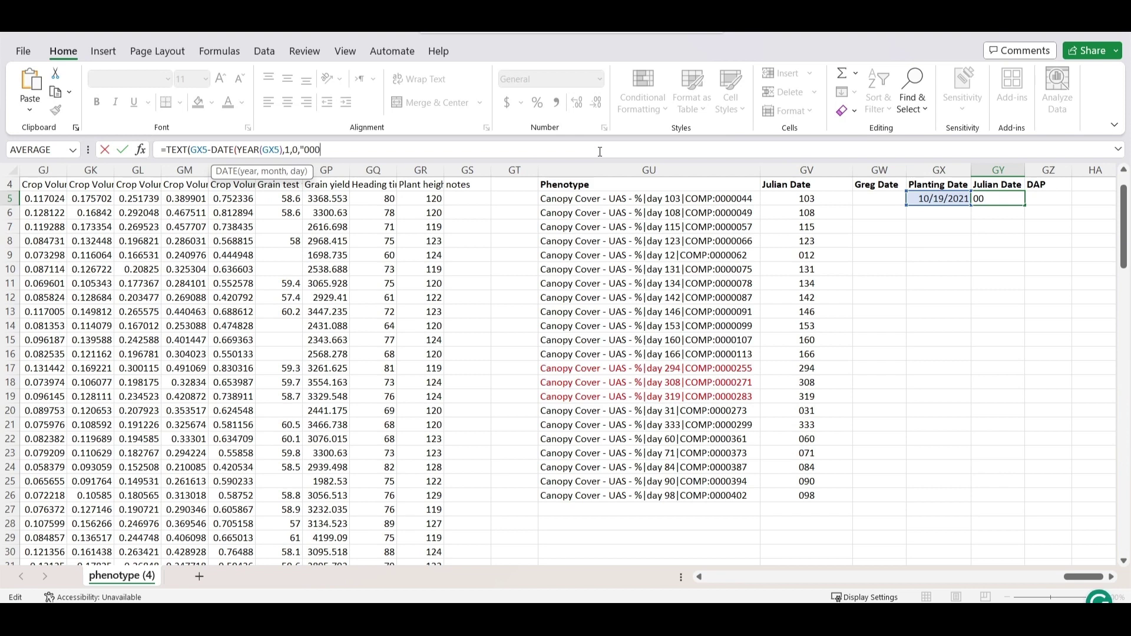
type("\")")
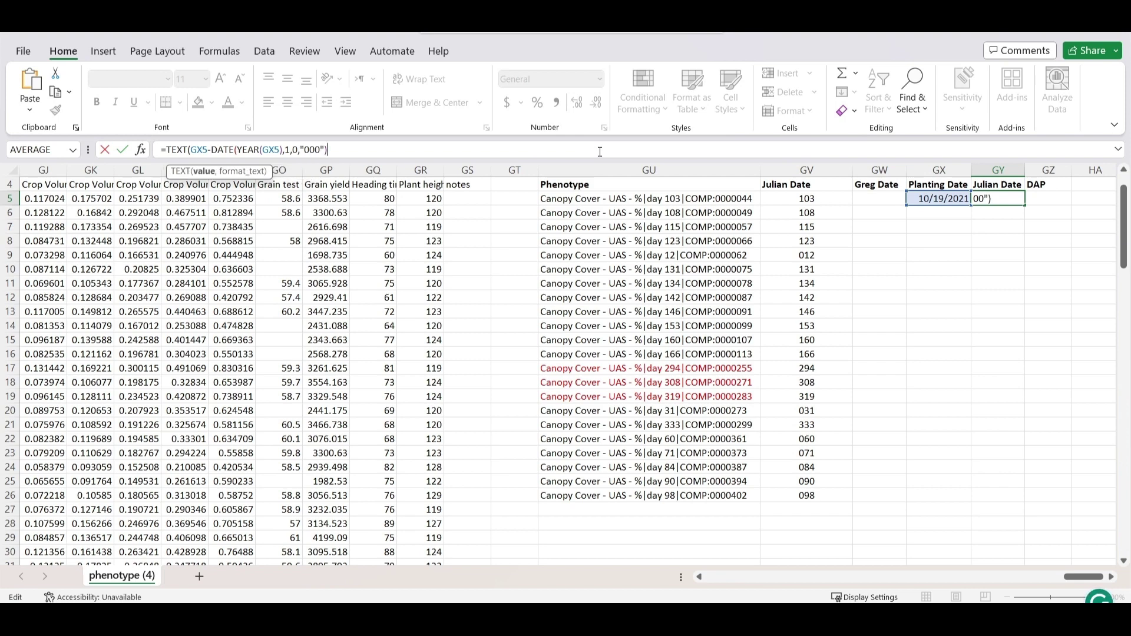
key("Return")
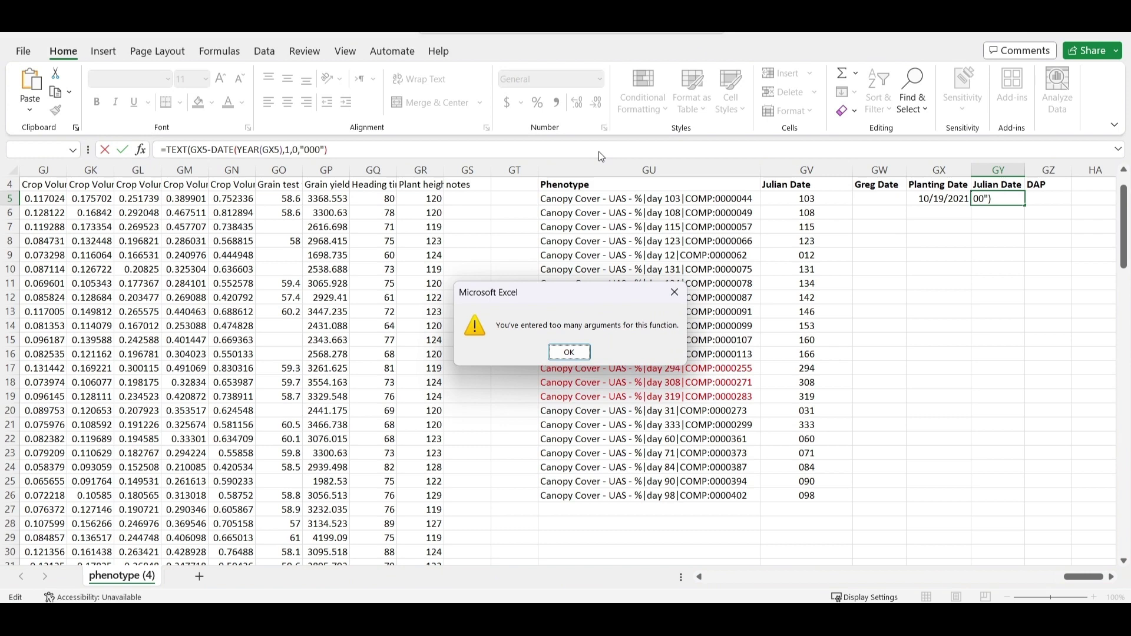
left_click(569, 352)
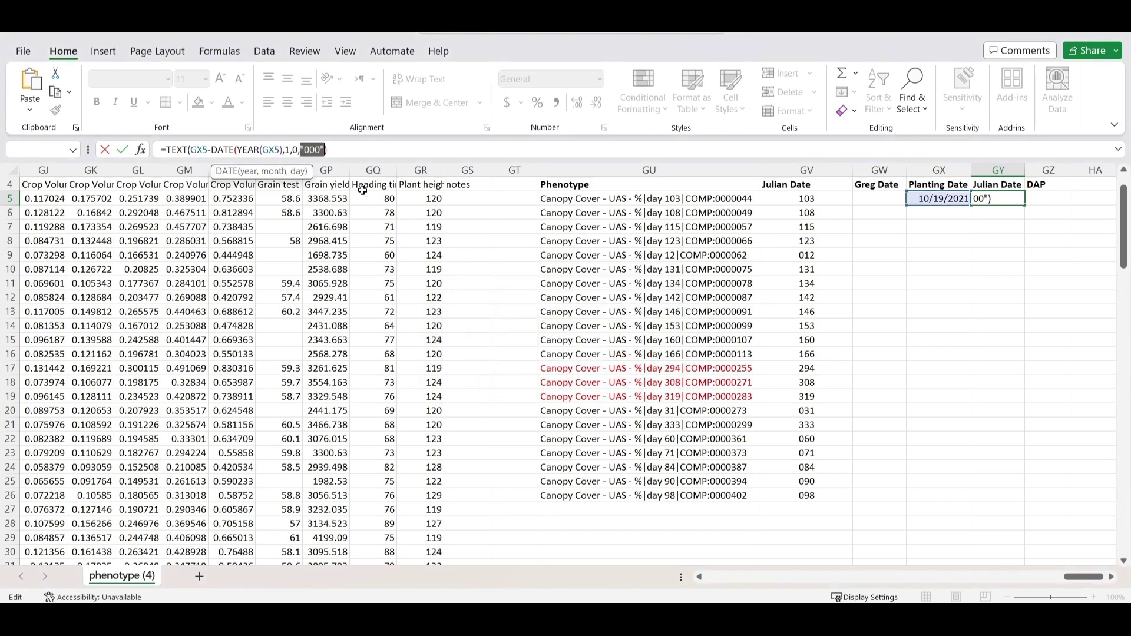
Close the DATE function in the GY5 formula so it reads =TEXT(GX5-DATE(YEAR(GX5),1,0),"000")
left_click(340, 147)
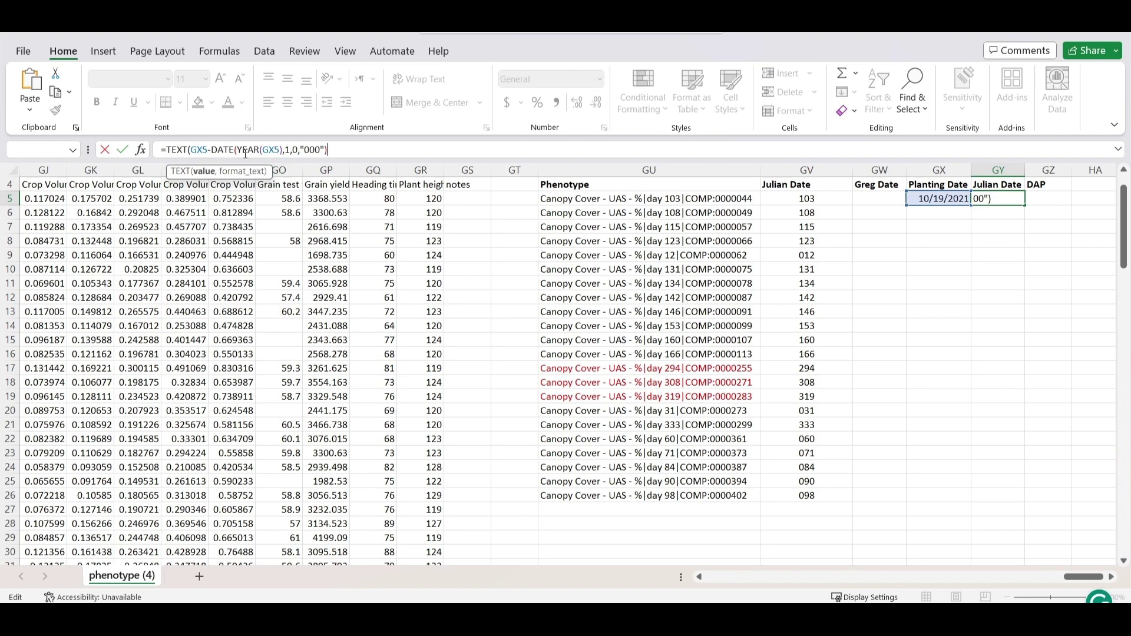
left_click(301, 150)
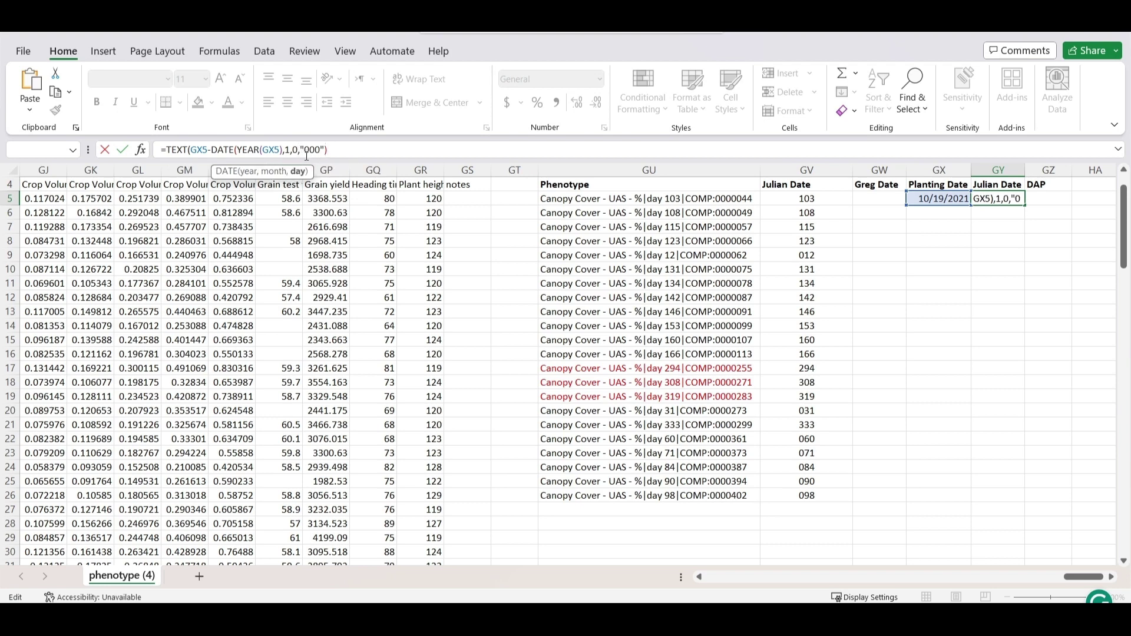
type(")")
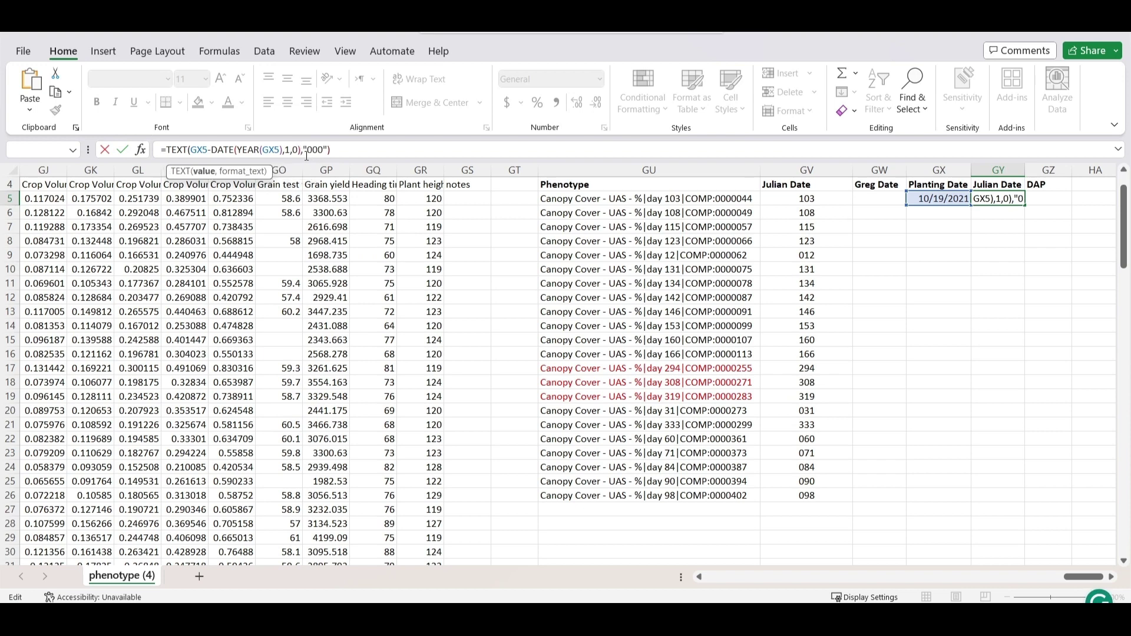
key("Return")
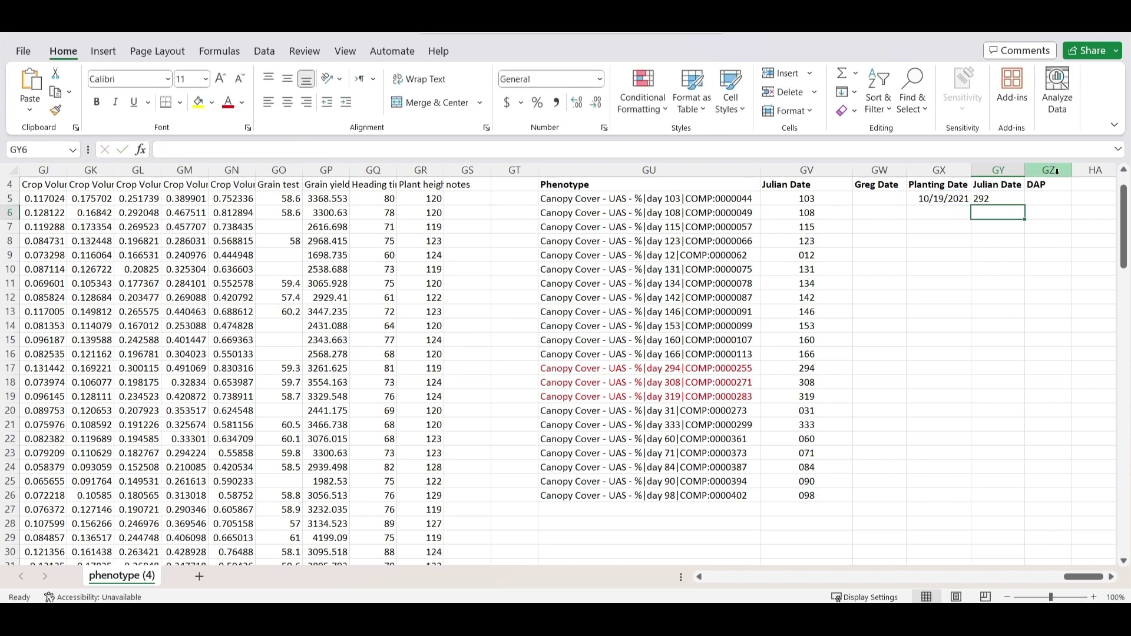
Centre the contents of the Planting Date column GX and the Julian Date column GY
left_click(1012, 197)
left_click(942, 170)
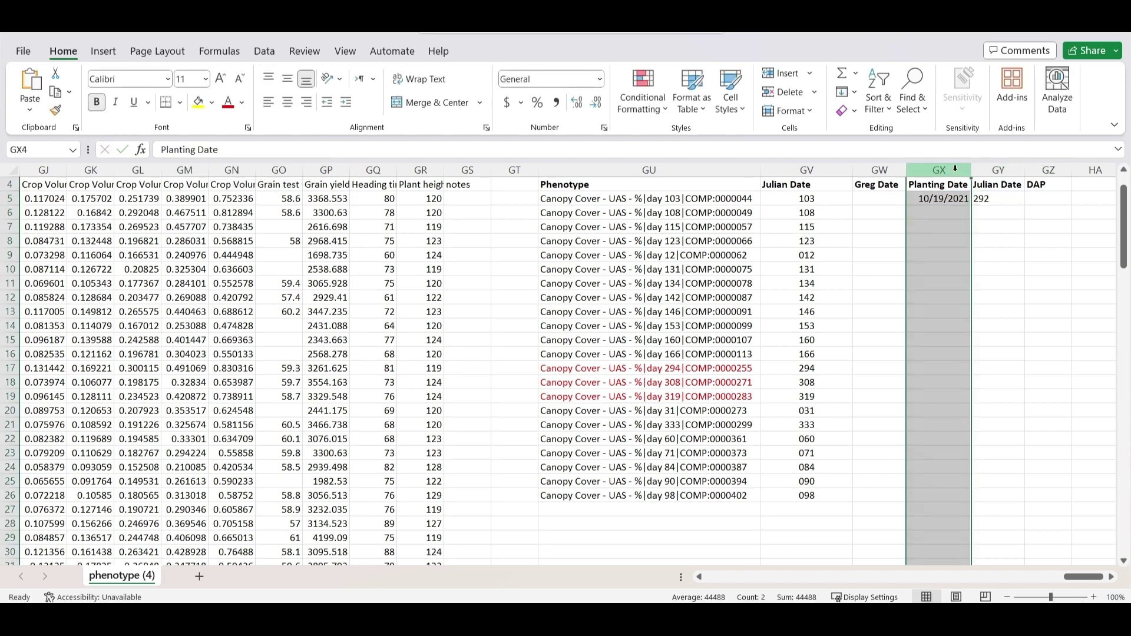
left_click(287, 102)
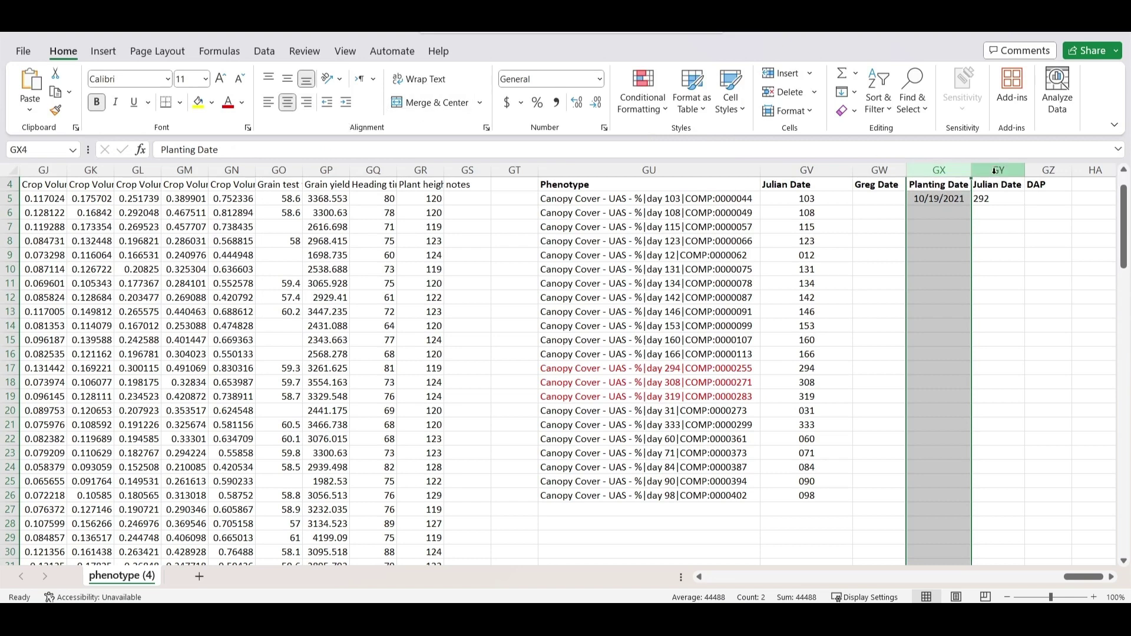
left_click(985, 170)
left_click(287, 102)
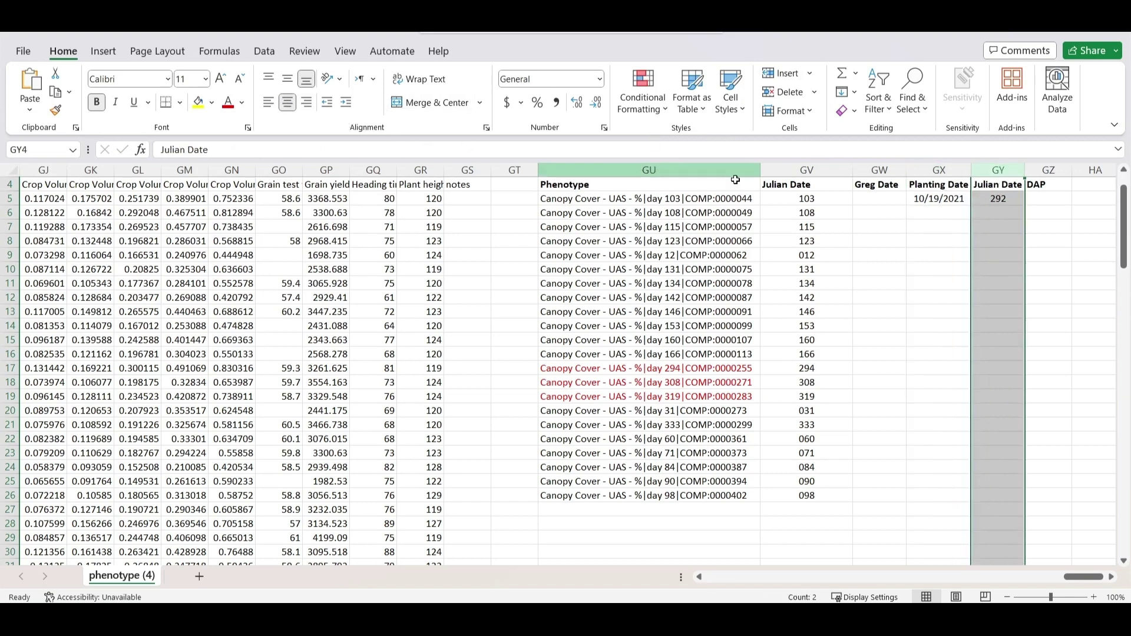
left_click(1014, 230)
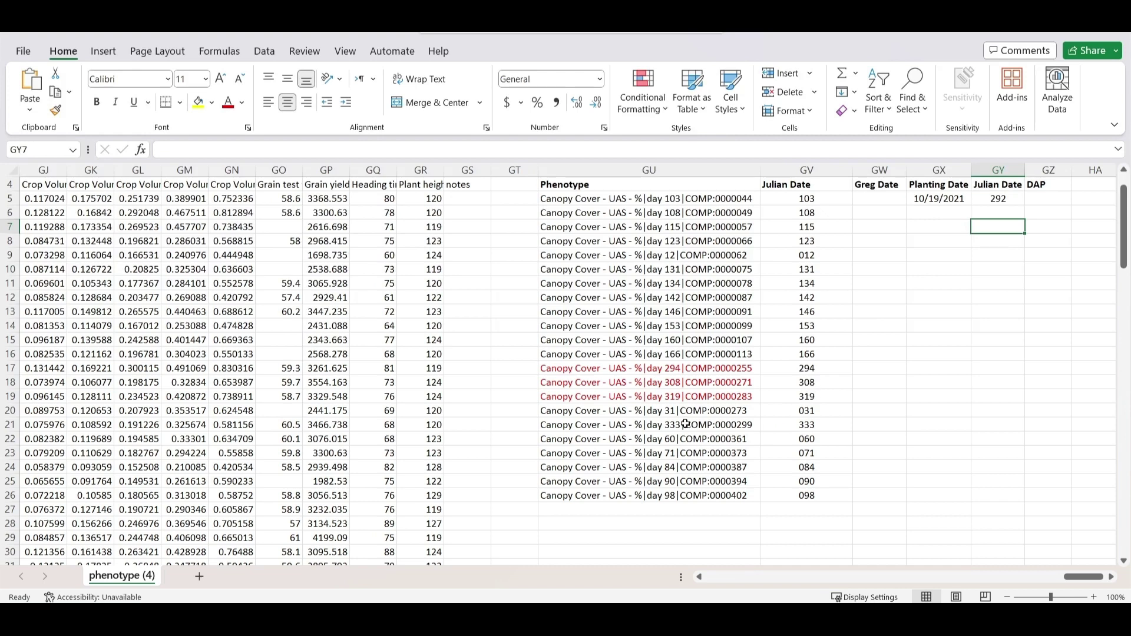
Colour the day 333 phenotype and Julian date in GU21:GV21 and the Julian dates in GV17:GV19 dark red
left_click_drag(551, 425, 819, 423)
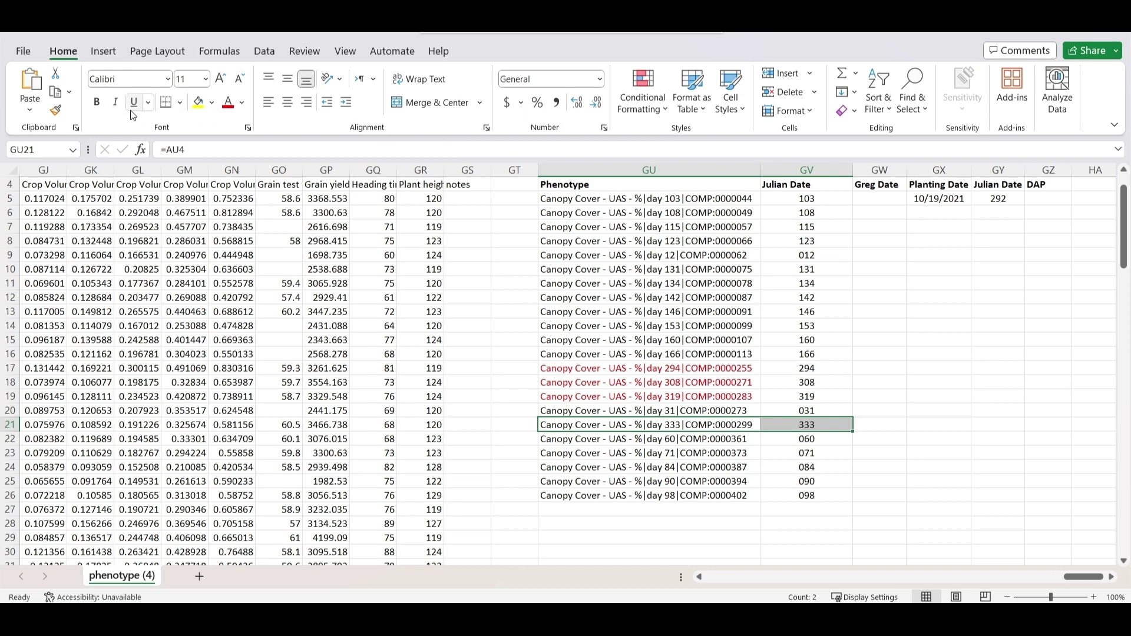
left_click(228, 101)
left_click(887, 392)
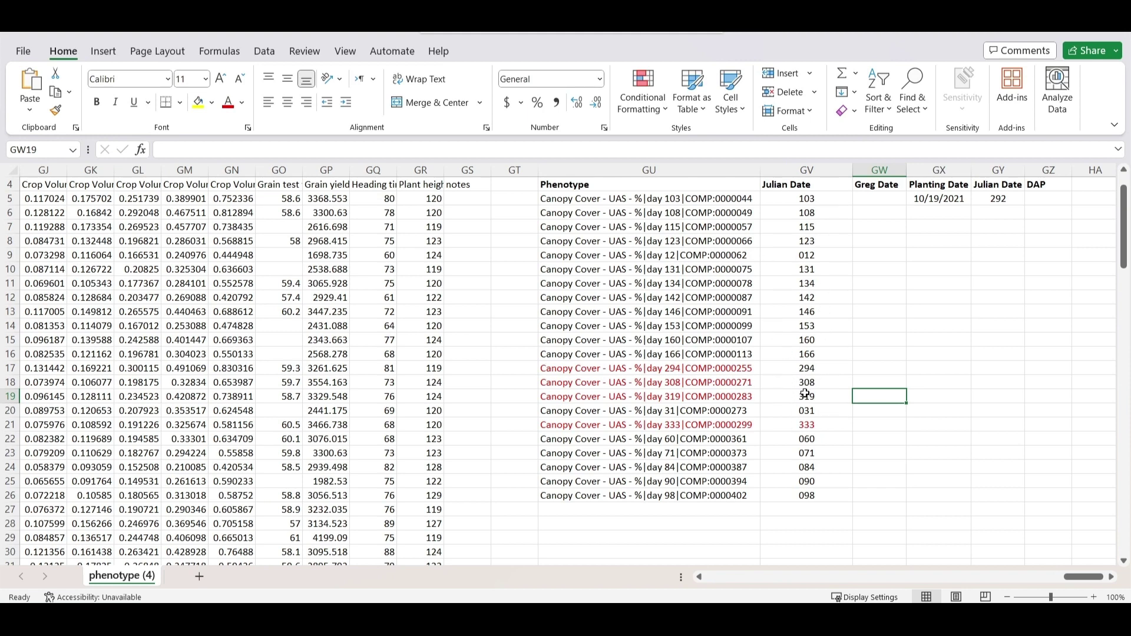
left_click(811, 368)
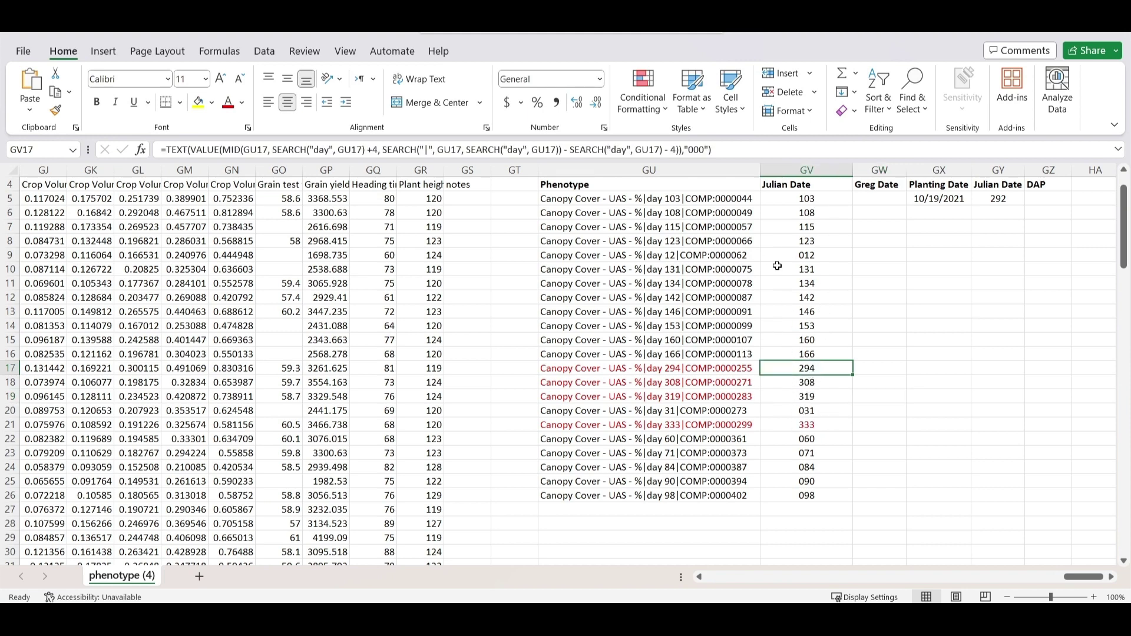
left_click_drag(786, 378, 789, 394)
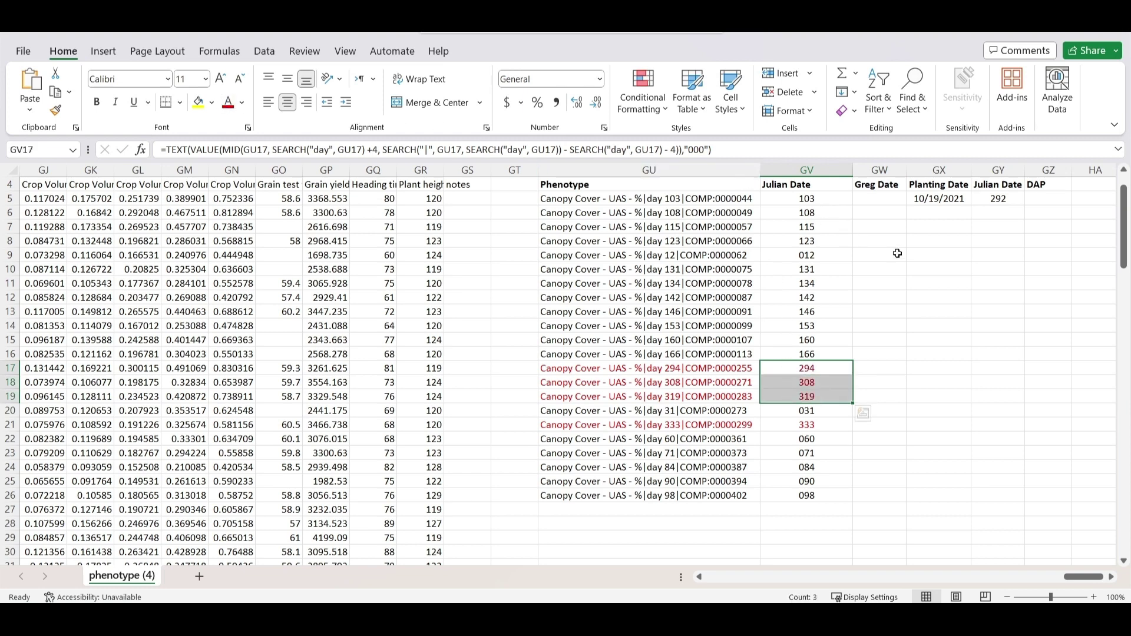
left_click(880, 255)
Enter =CONCAT("2022",GV5) in GW5 to join the year 2022 with the Julian date
left_click(878, 199)
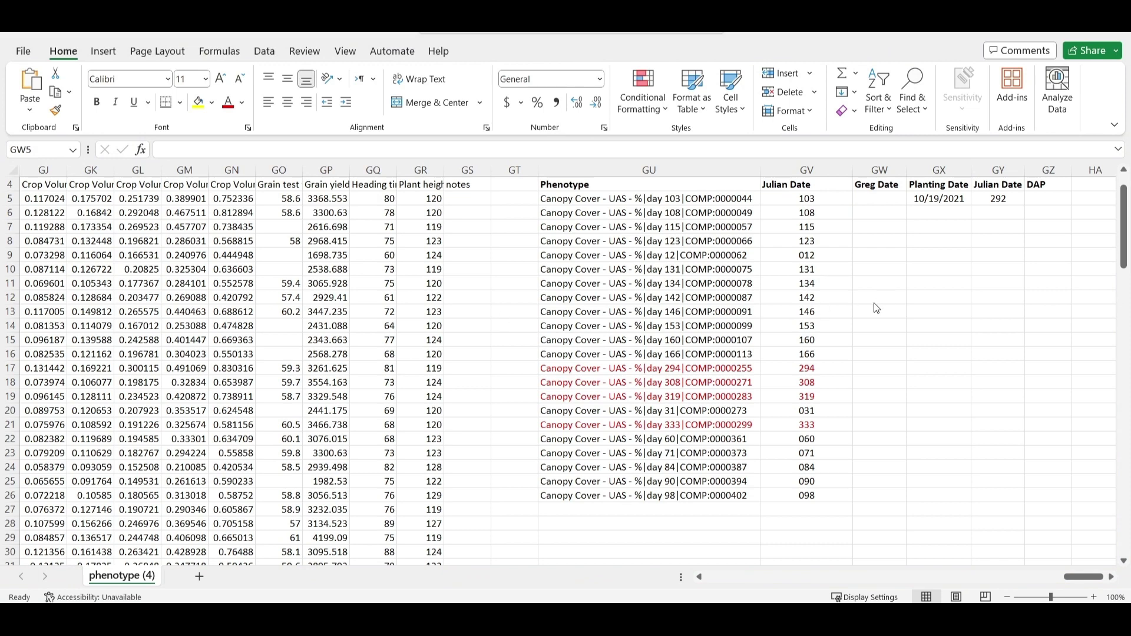
left_click(881, 201)
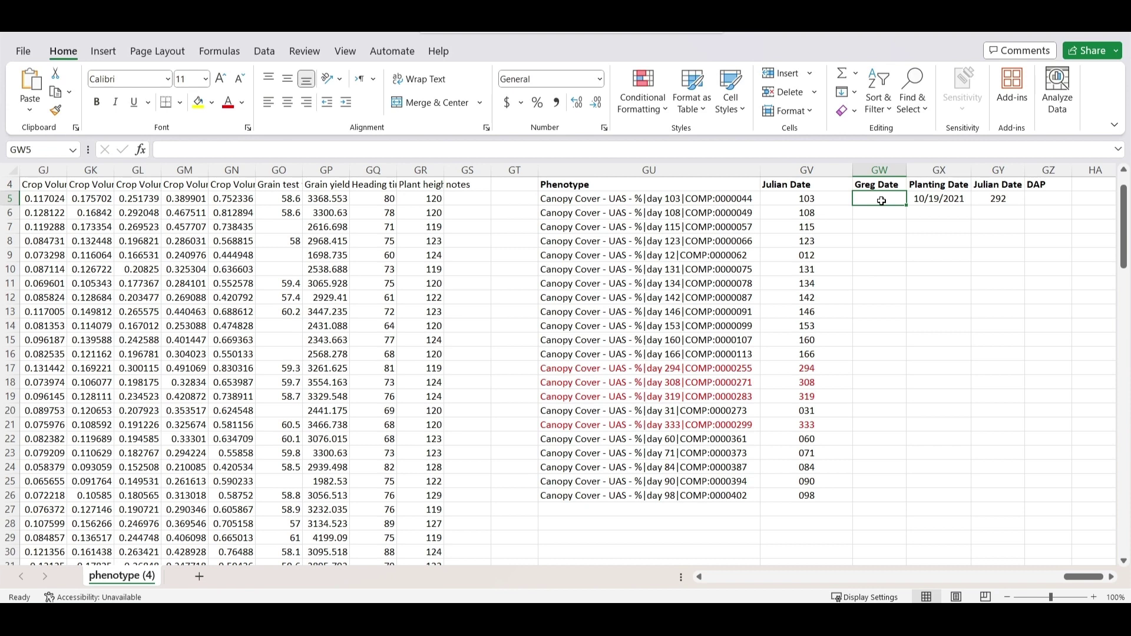
type("=")
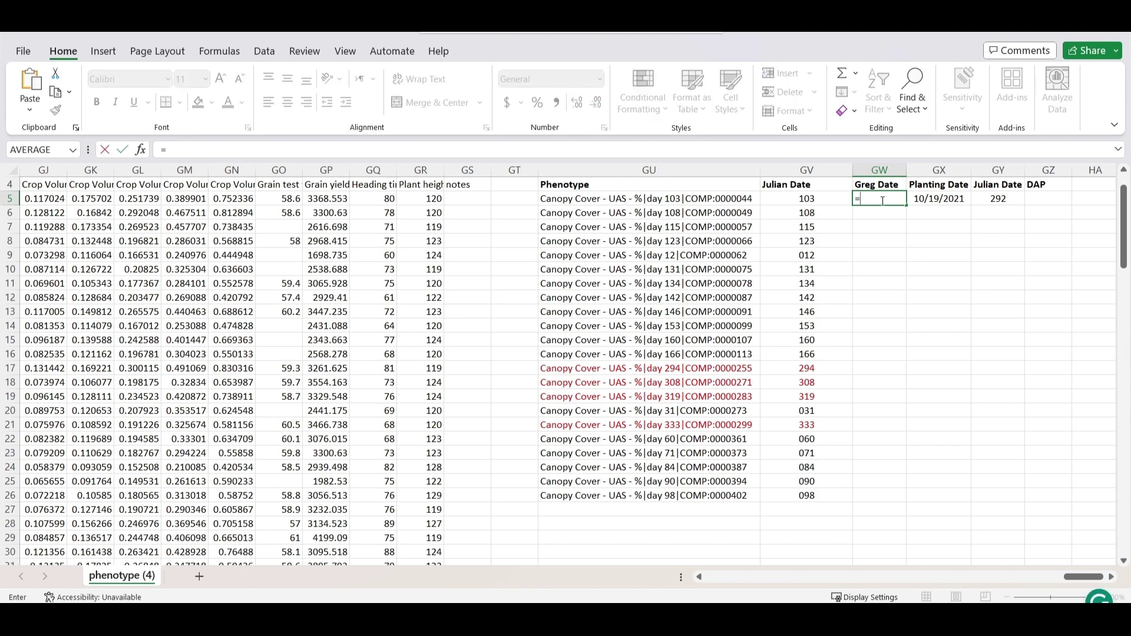
type("CONC")
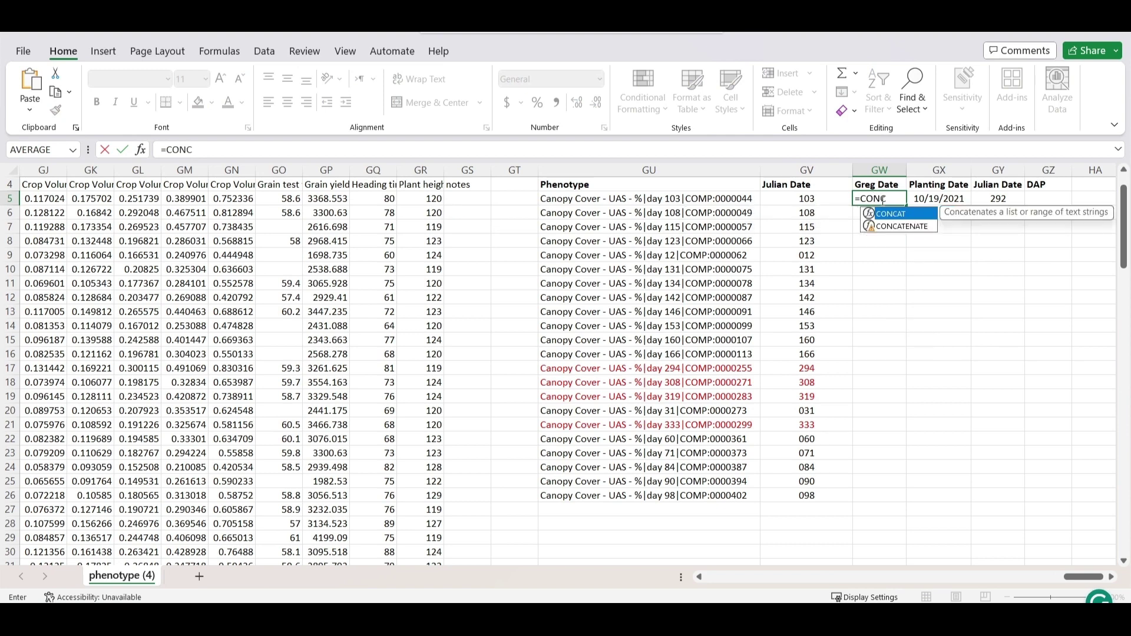
type("AT(")
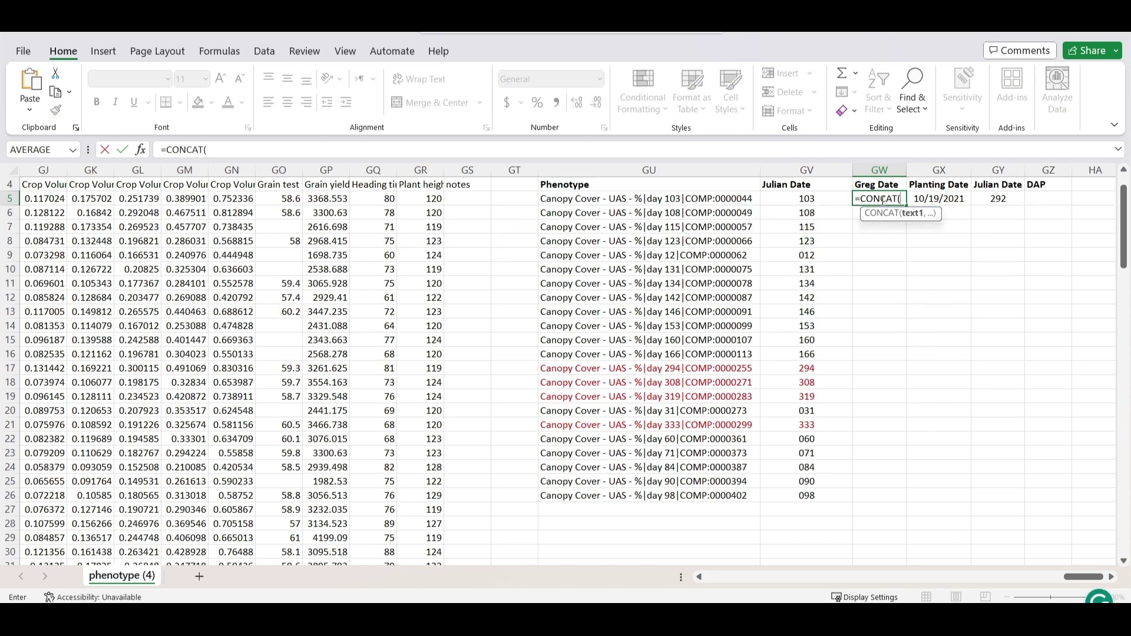
type("\"2022")
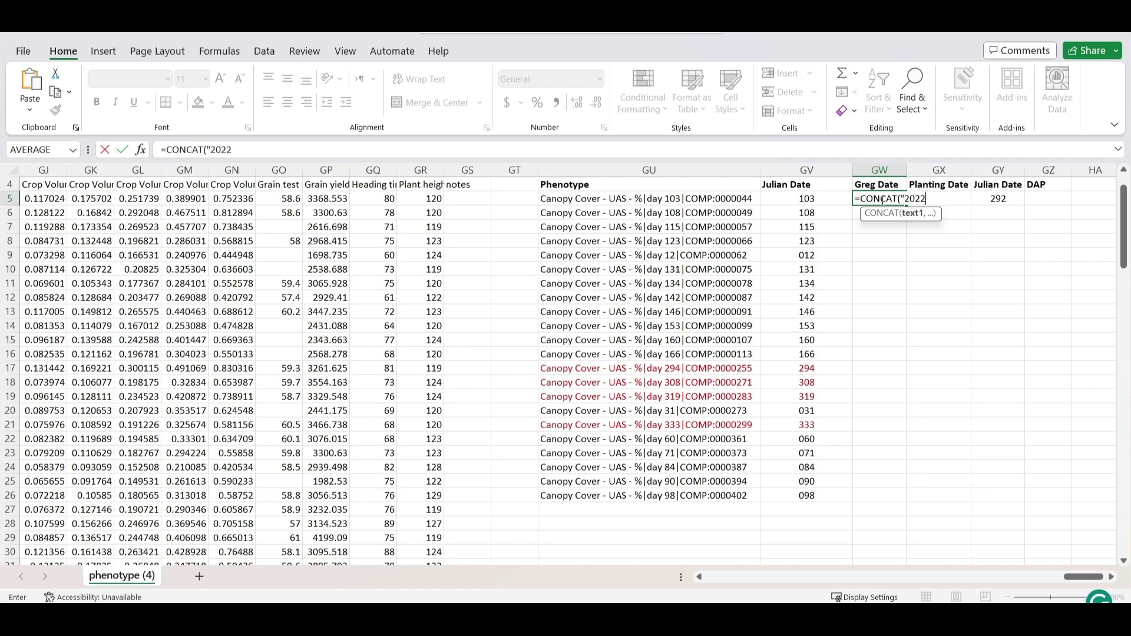
type("\",")
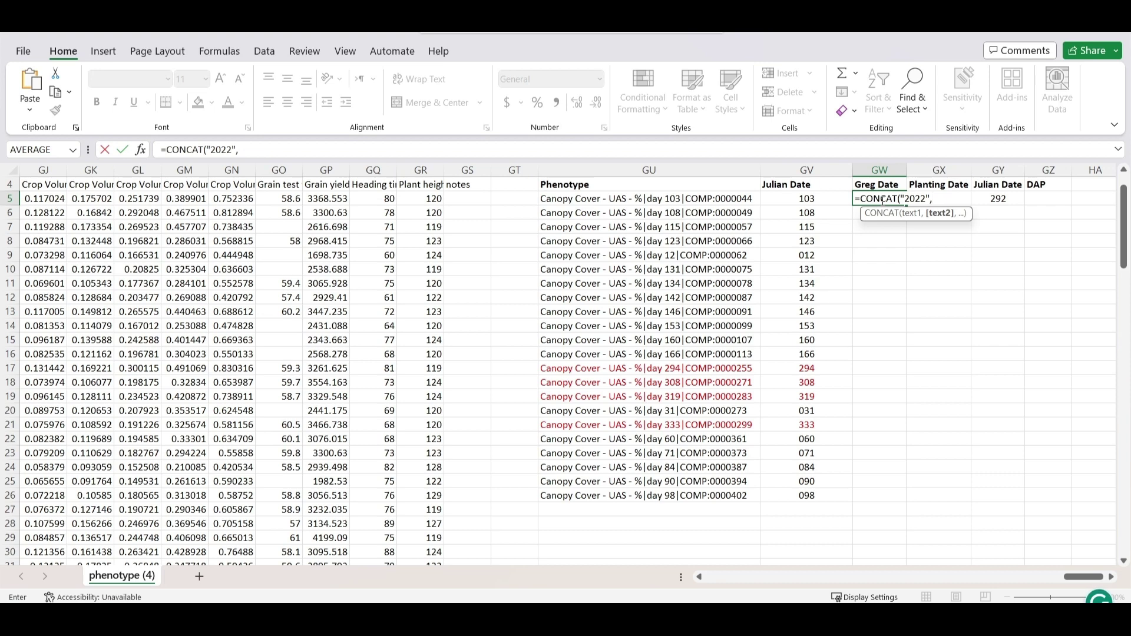
type("GV5)")
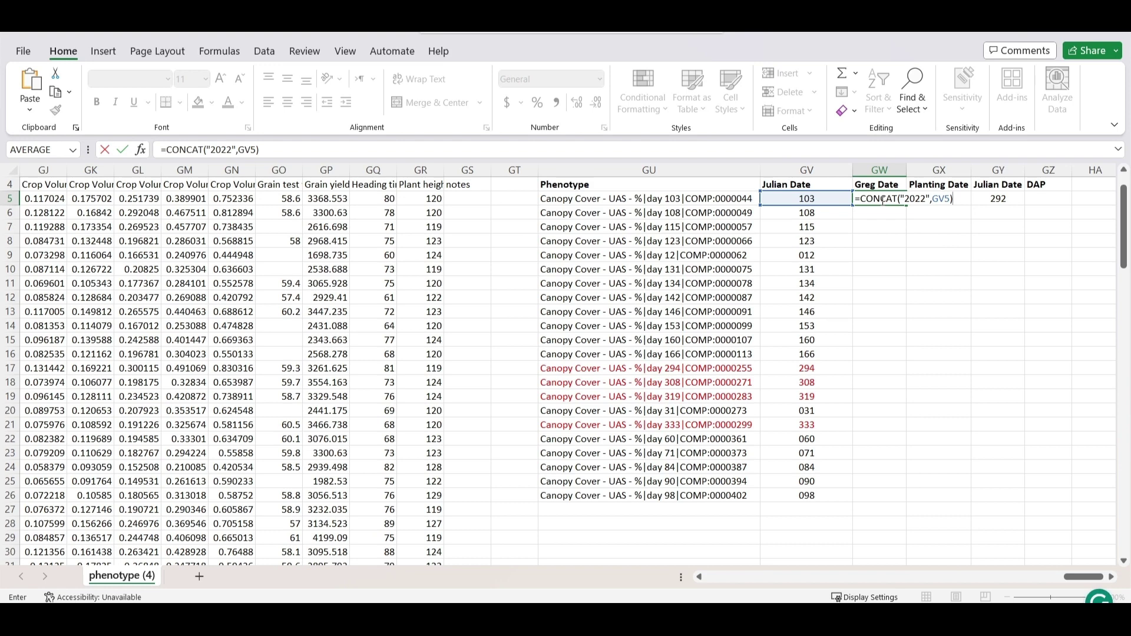
key("Return")
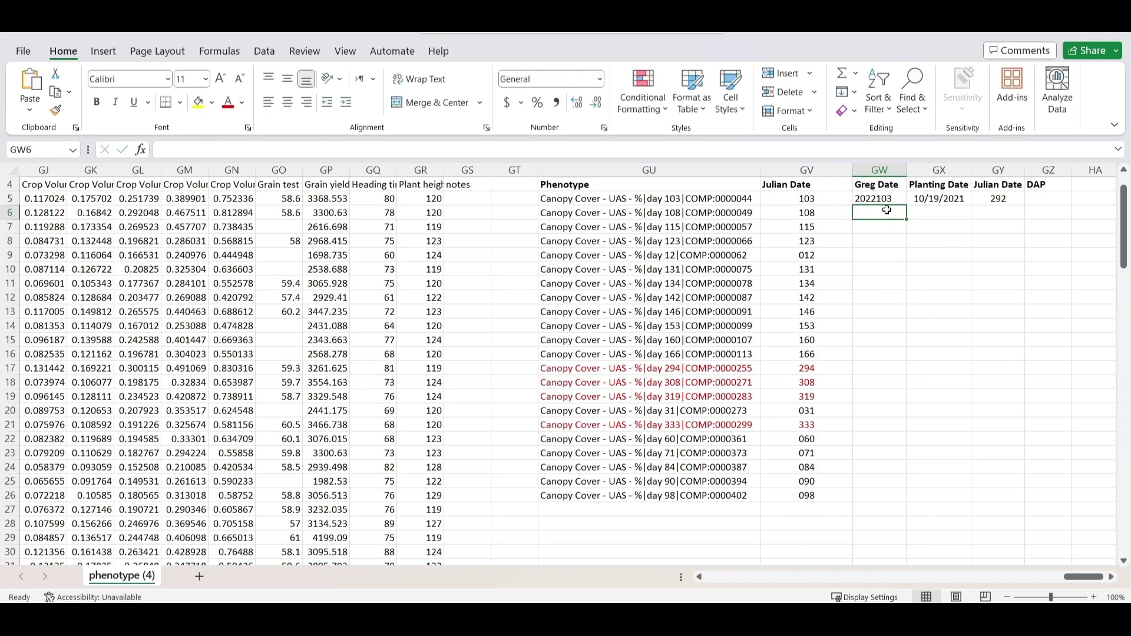
Fill the GW5 CONCAT formula down the Greg Date column through GW26
left_click(884, 200)
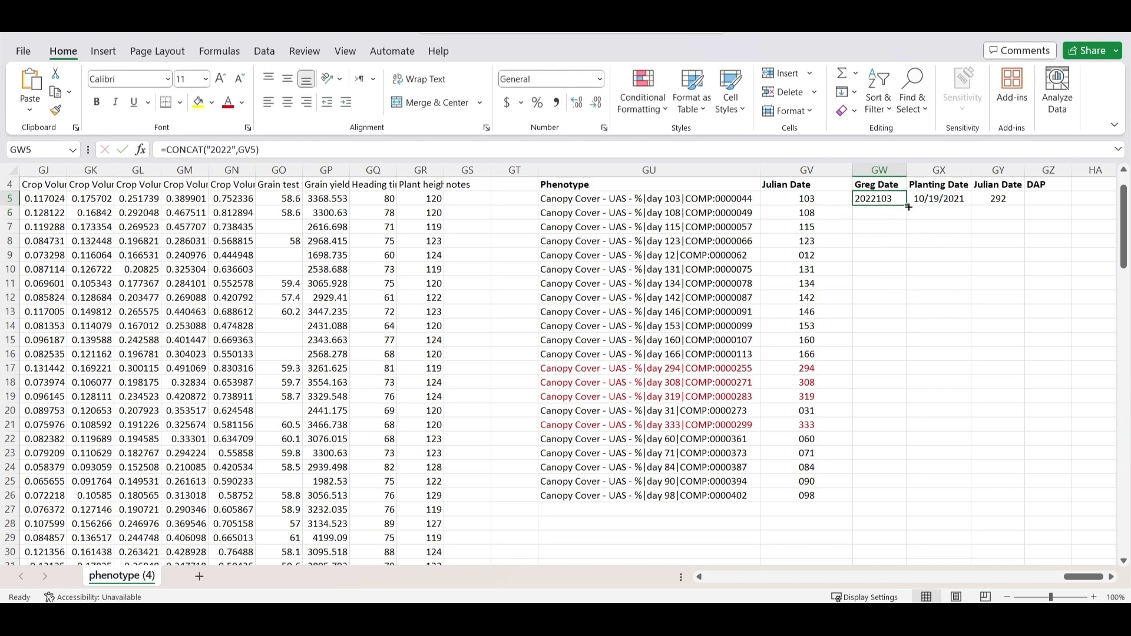
left_click_drag(907, 205, 898, 356)
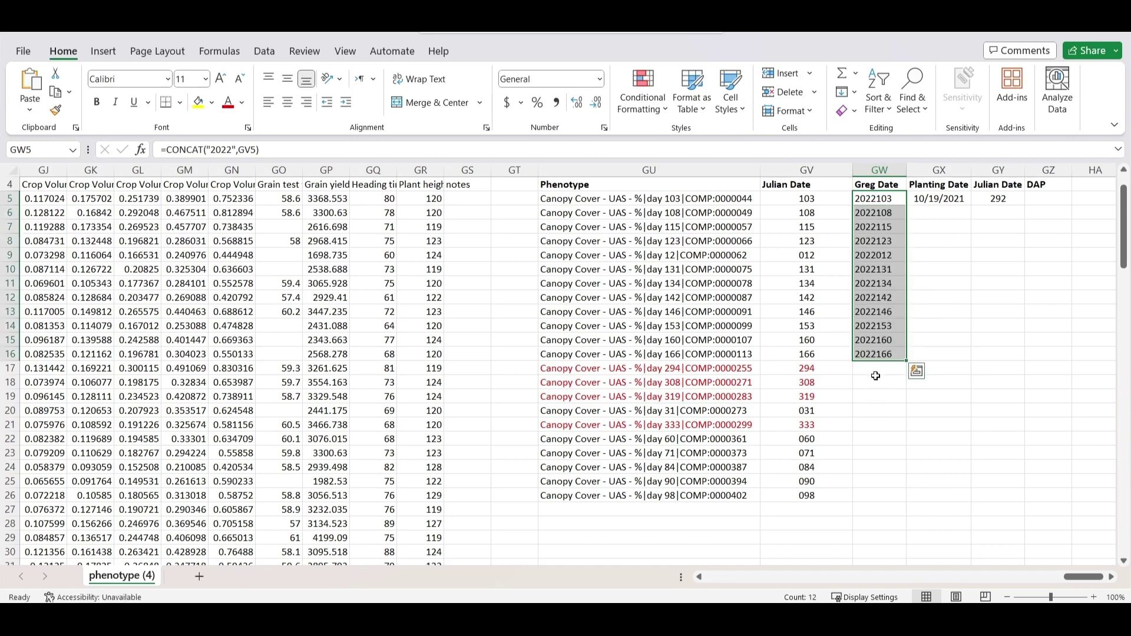
left_click(876, 370)
left_click(890, 353)
left_click_drag(906, 363, 898, 499)
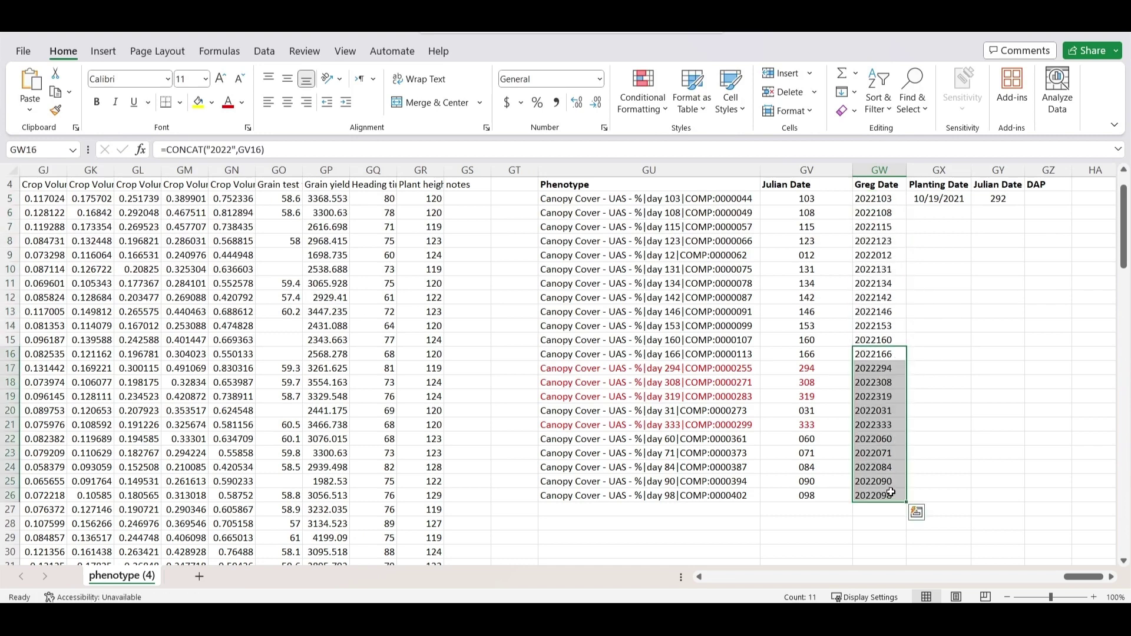
Change the year in the GW17 CONCAT formula to "2021" and fill it down through GW19
left_click(864, 367)
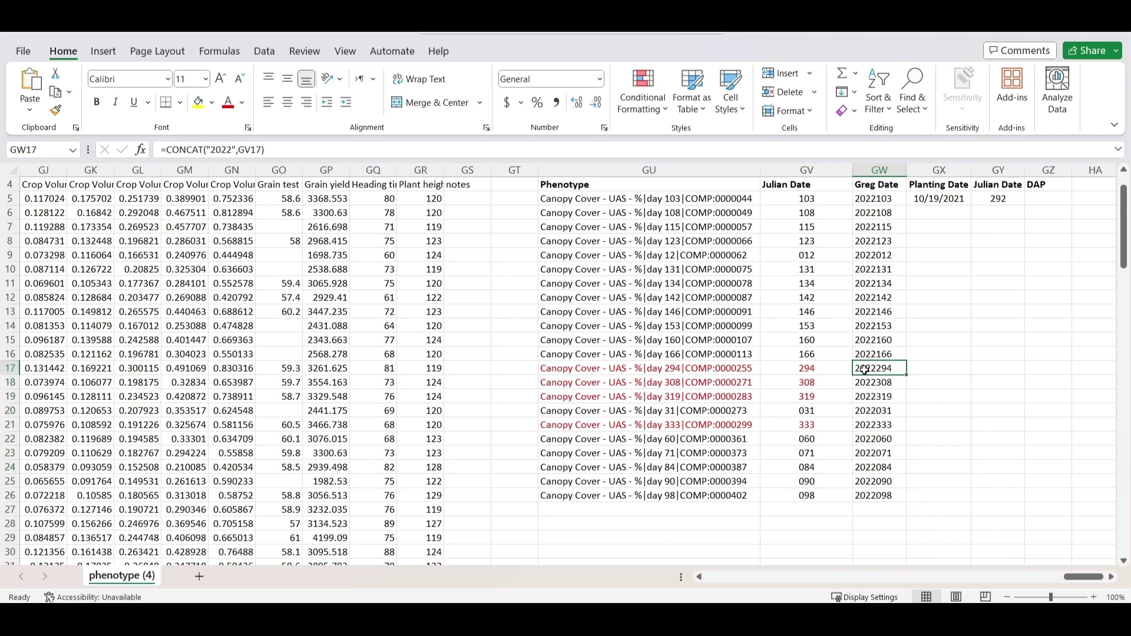
left_click(231, 148)
key("BackSpace")
type("1")
left_click(548, 394)
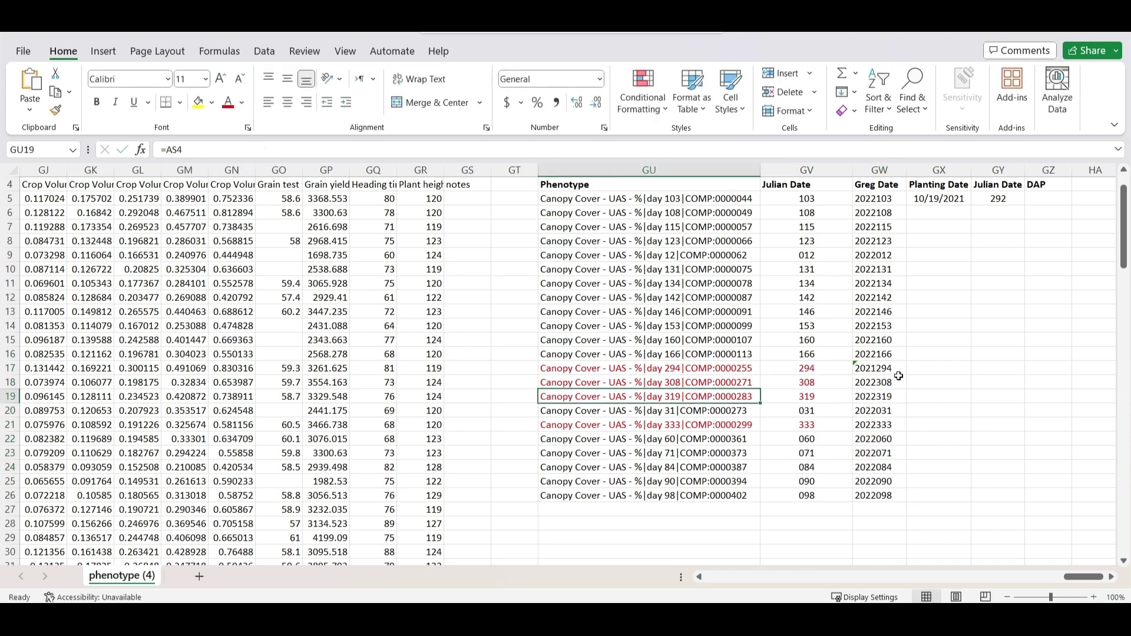
left_click(898, 369)
left_click_drag(907, 375, 908, 402)
Change the year in the GW21 formula so it reads =CONCAT("2021",GV21)
left_click(874, 426)
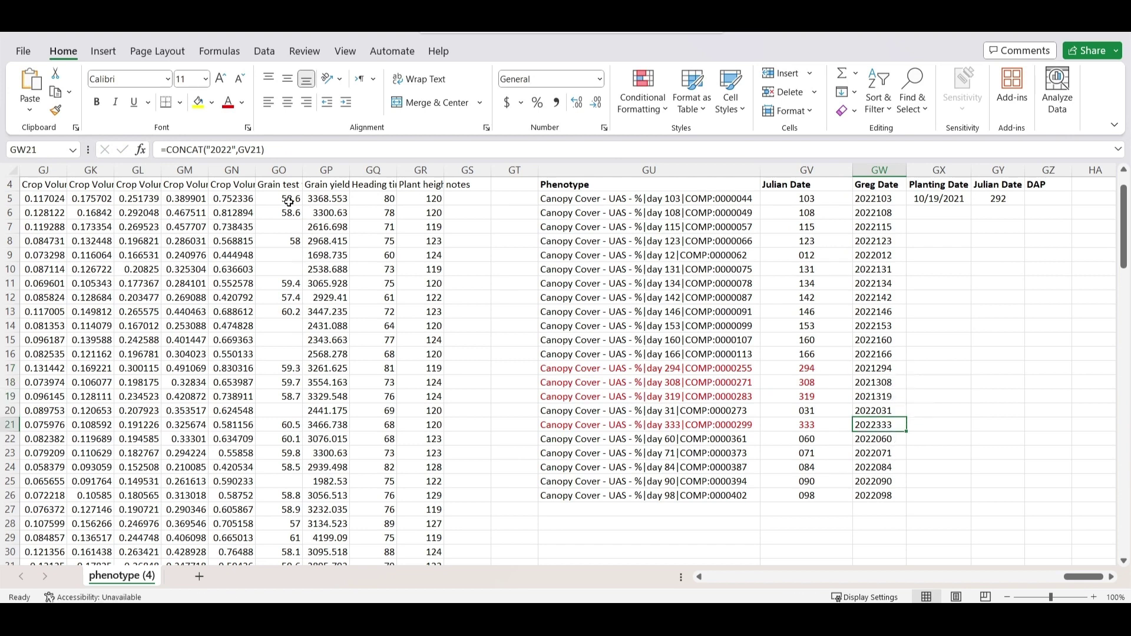
left_click(231, 148)
key("BackSpace")
type("1")
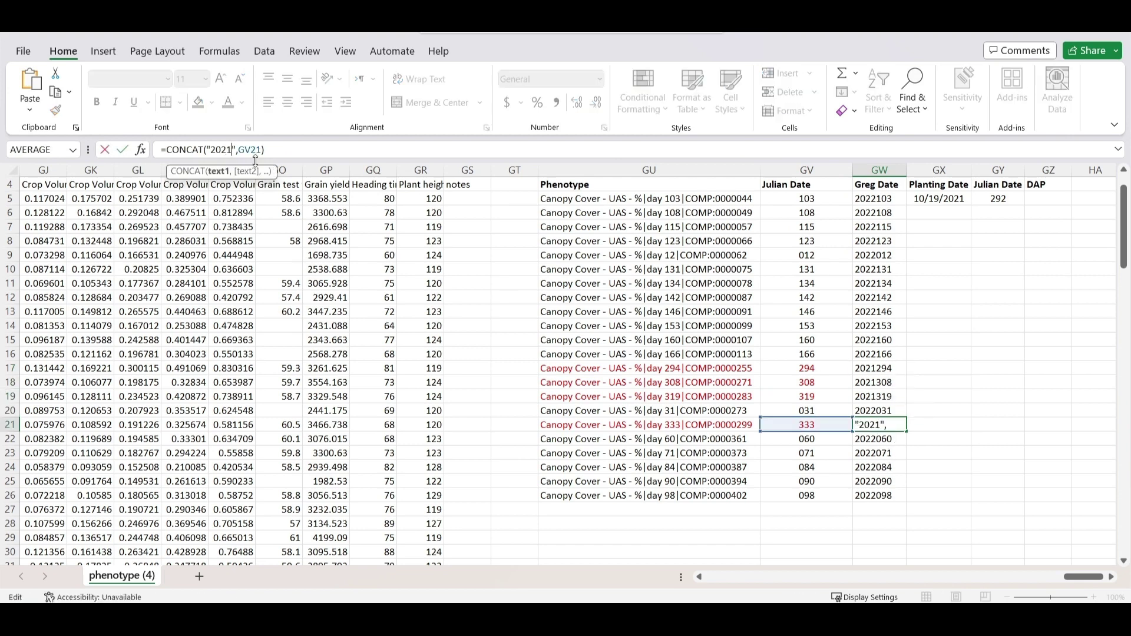
key("Return")
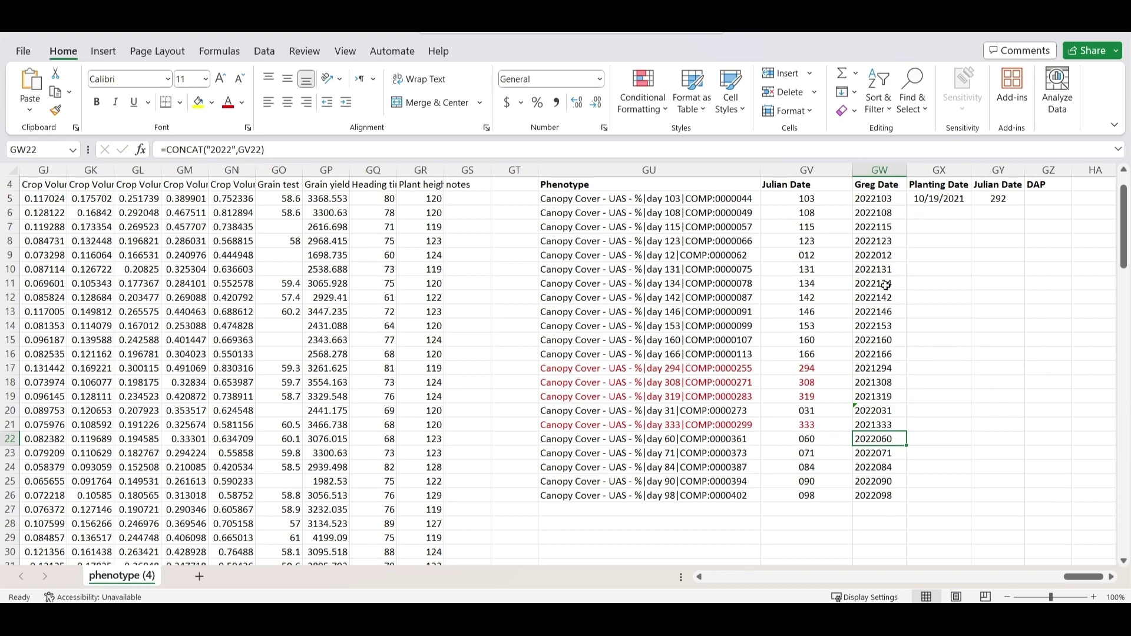
left_click(879, 169)
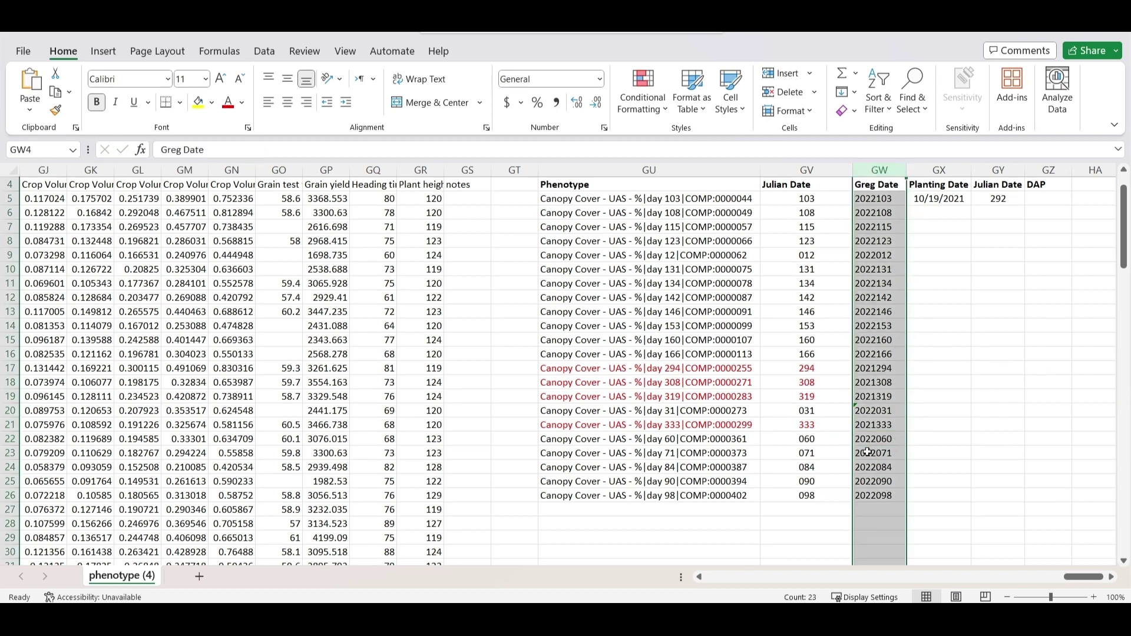
left_click(1000, 323)
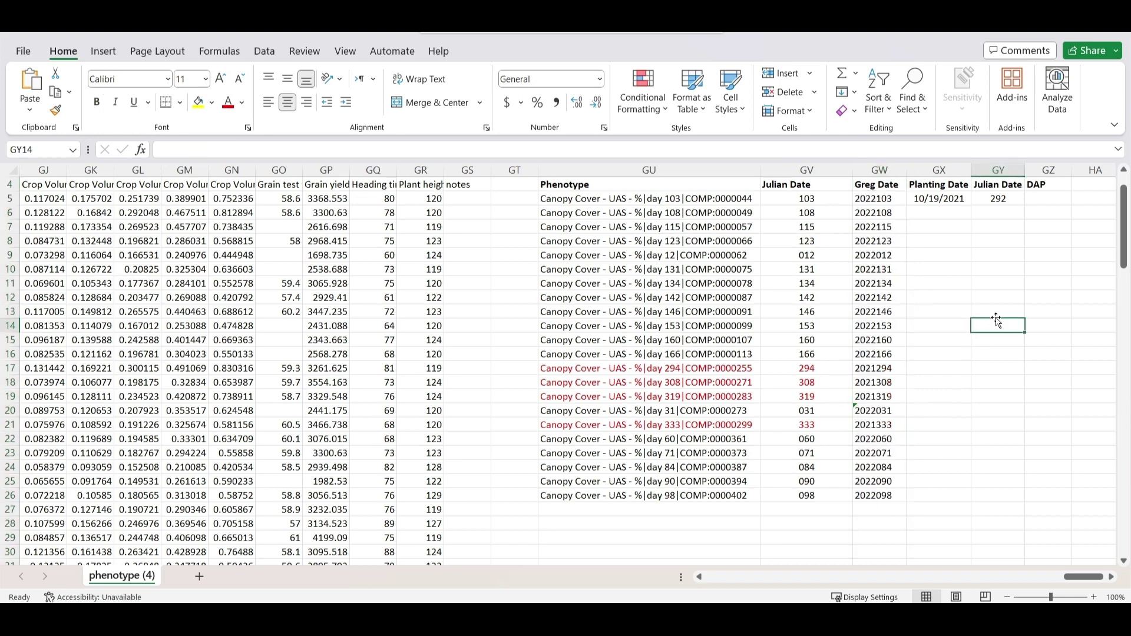
left_click(1112, 578)
left_click(1112, 577)
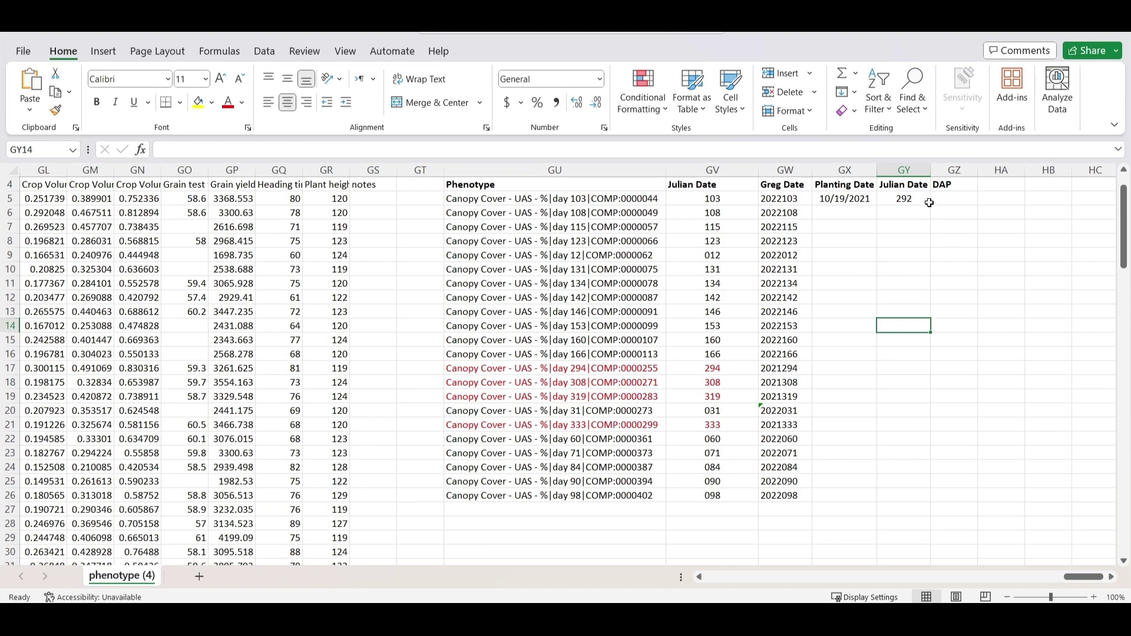
left_click(948, 199)
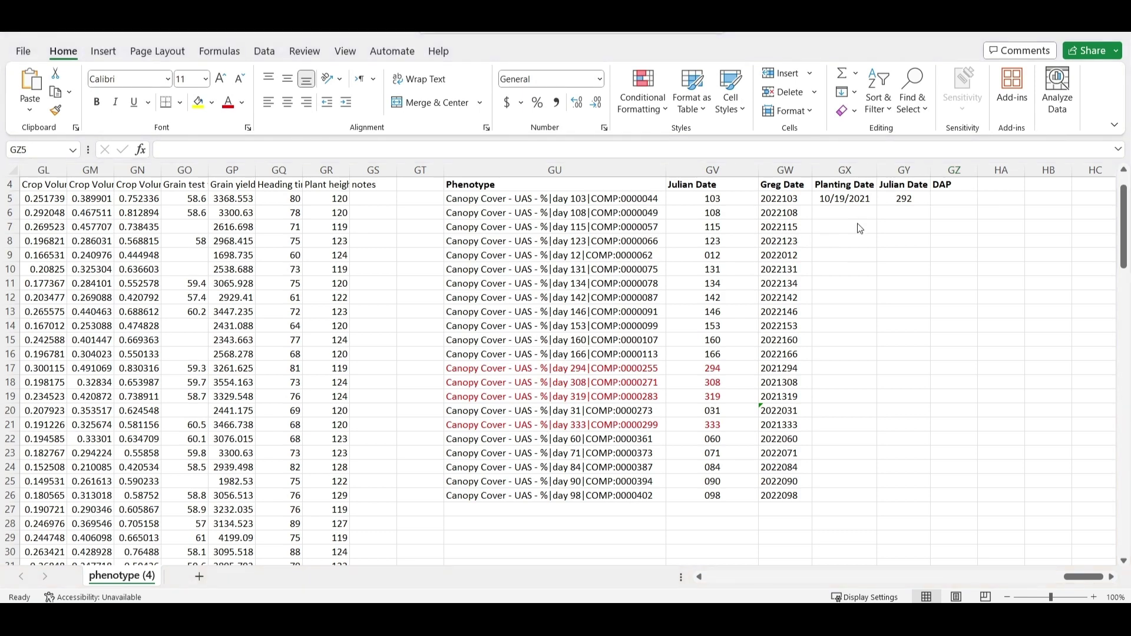
left_click(949, 194)
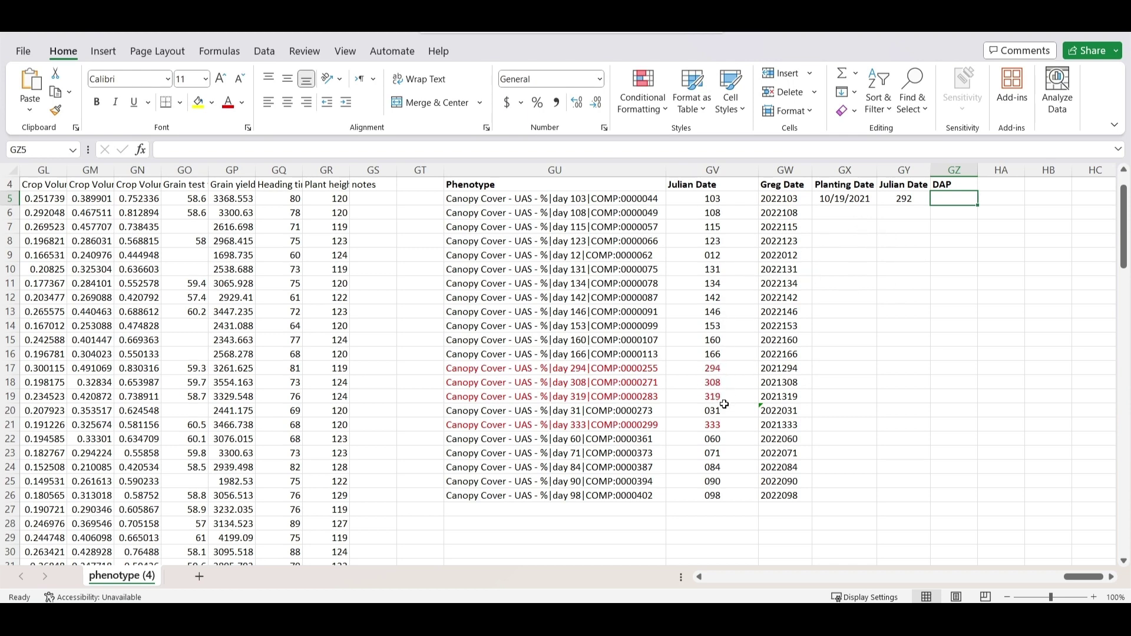
type("=")
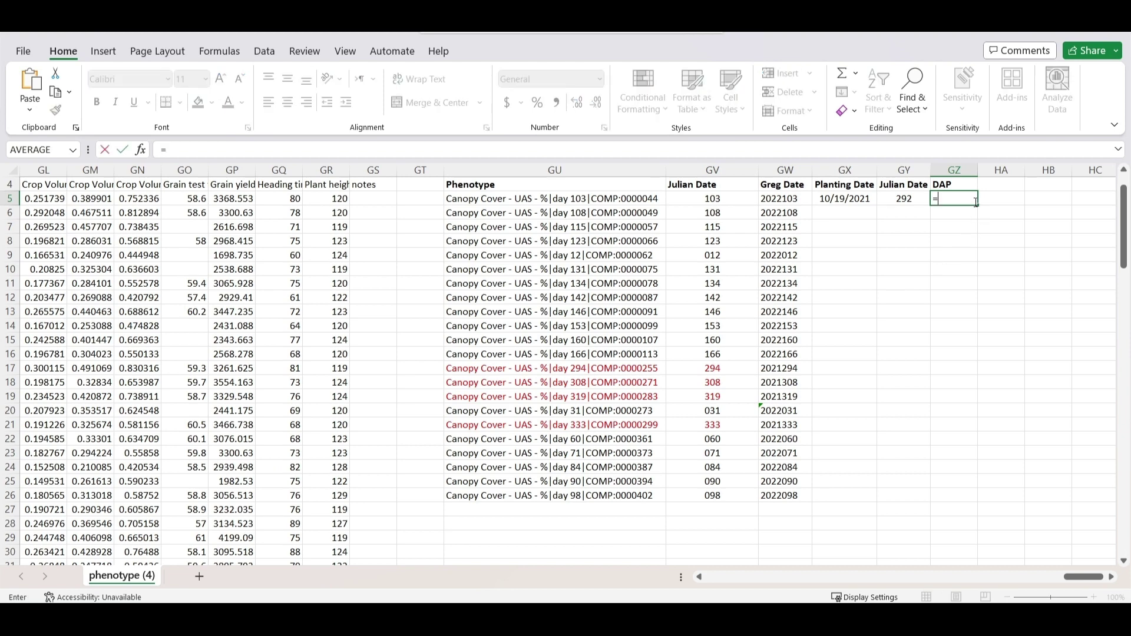
key("BackSpace")
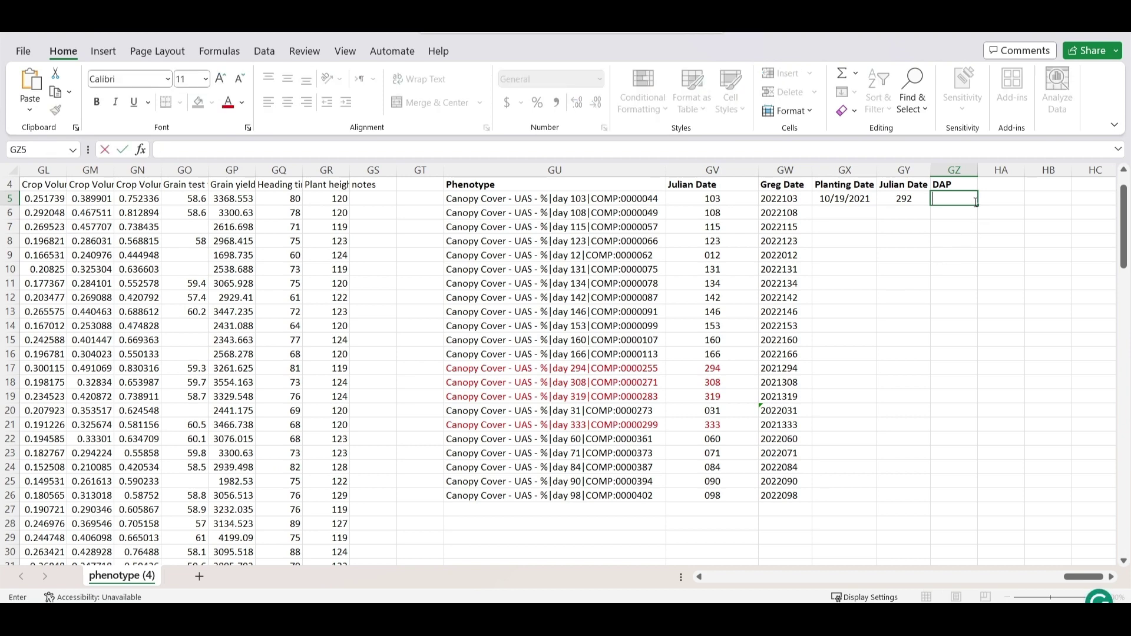
left_click_drag(945, 327, 944, 307)
left_click(938, 223)
Define the workbook name PL for GY5, the Julian planting date
left_click(900, 198)
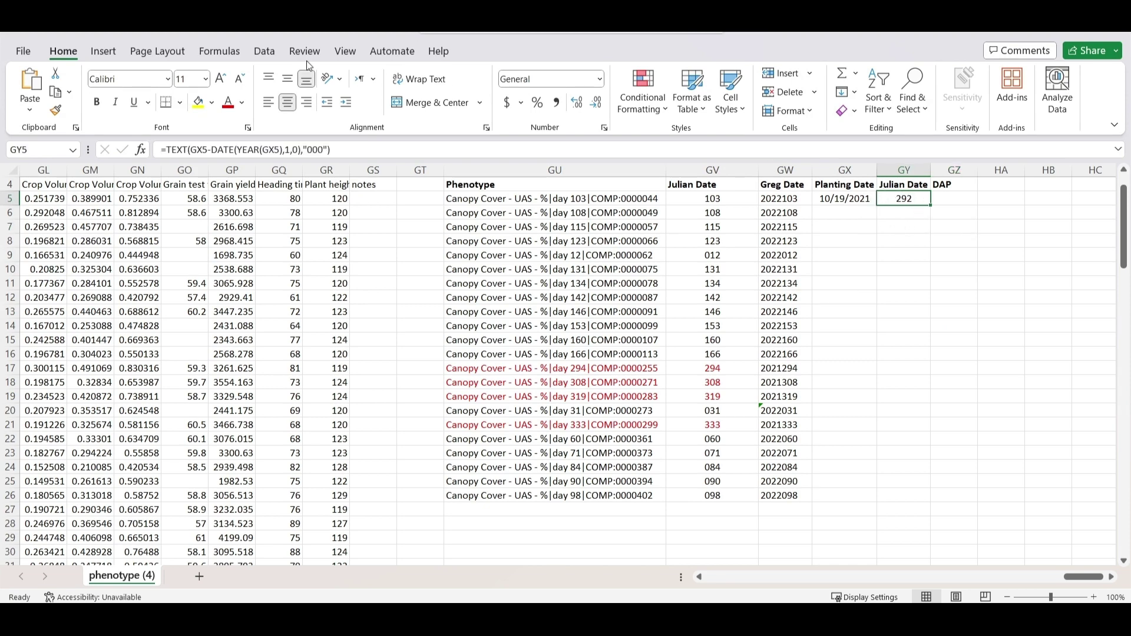
left_click(218, 54)
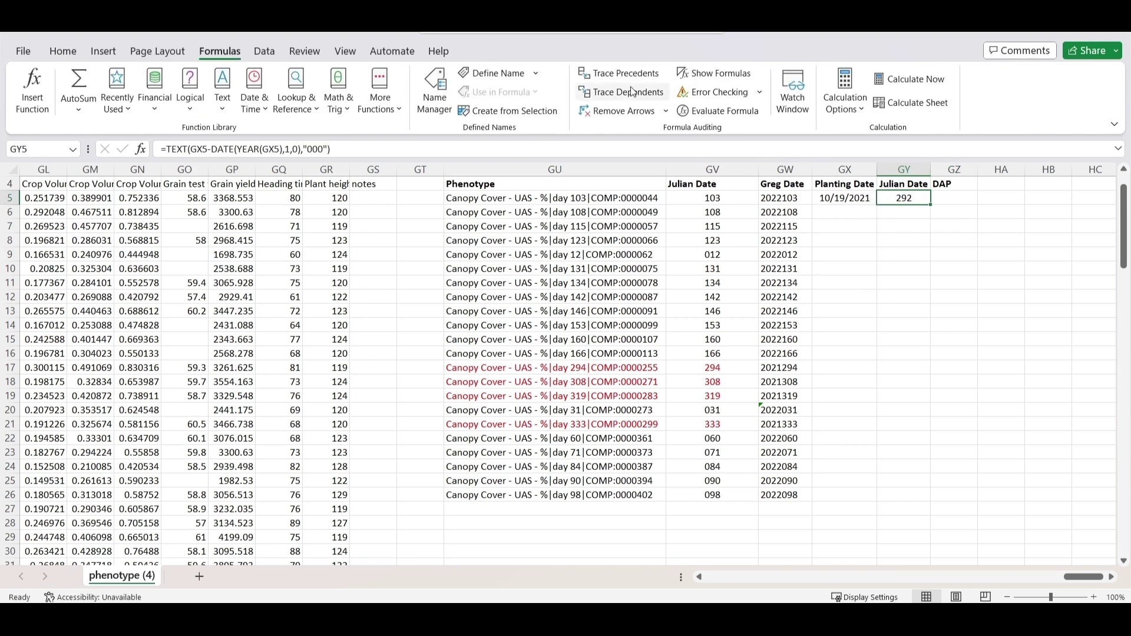
left_click(522, 73)
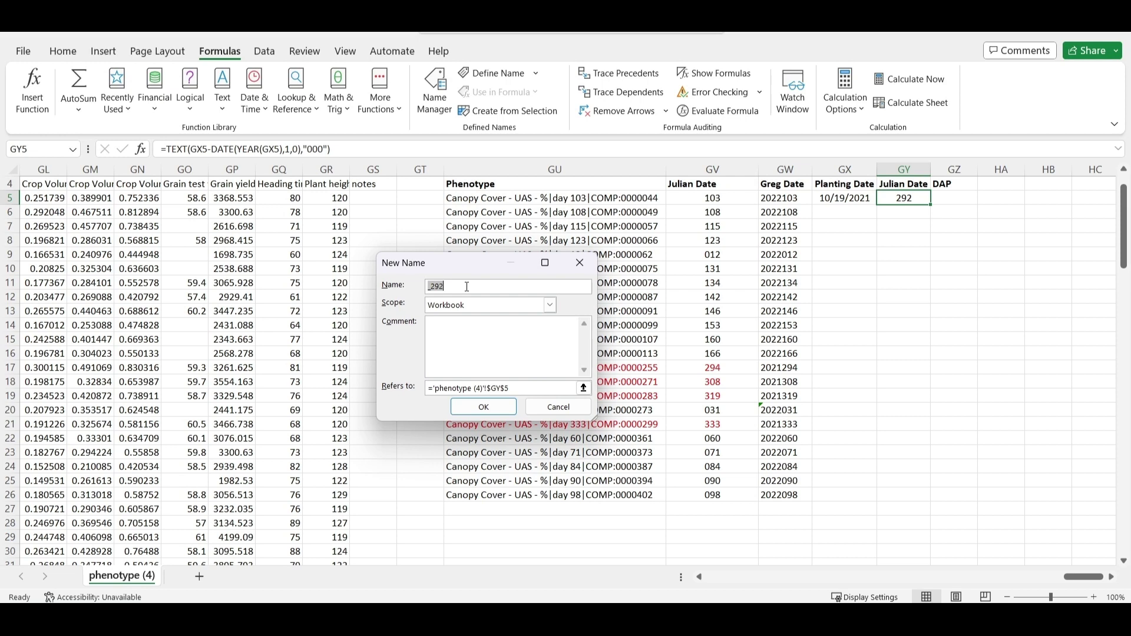
type("p")
left_click(476, 411)
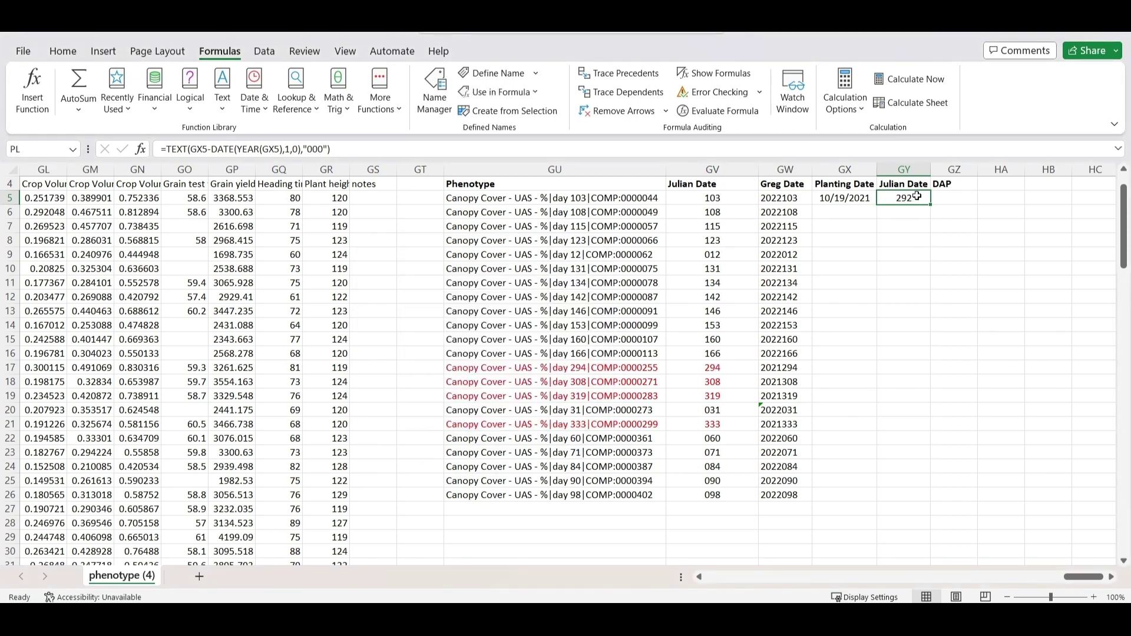
Write =GV5-PL in the DAP cell GZ5 to subtract the planting date from the Julian date
left_click(956, 203)
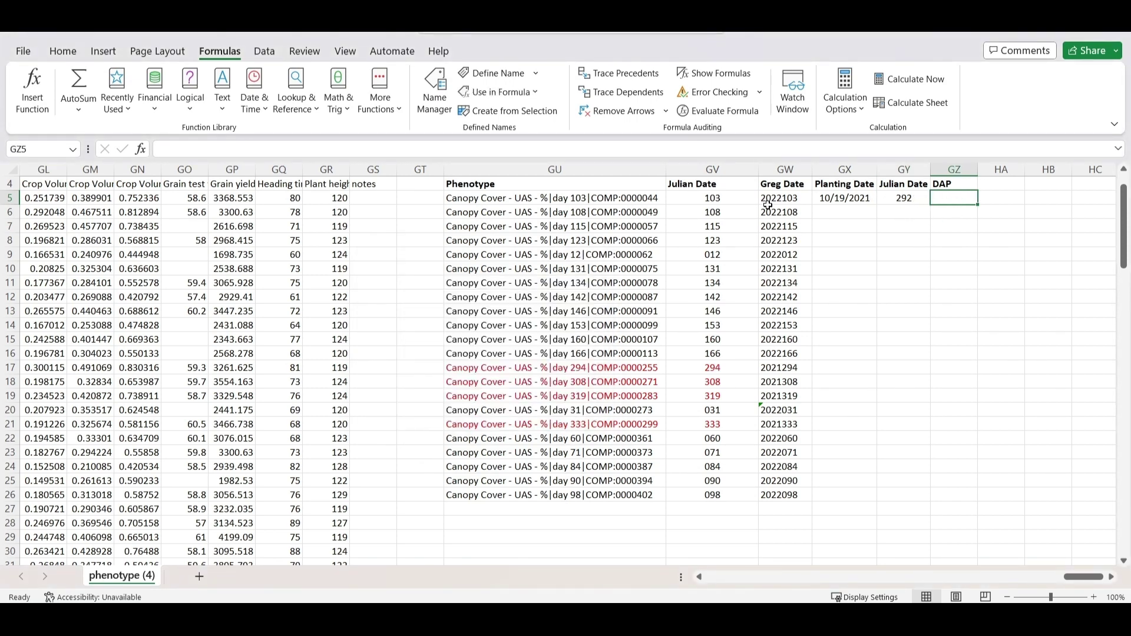
left_click(223, 150)
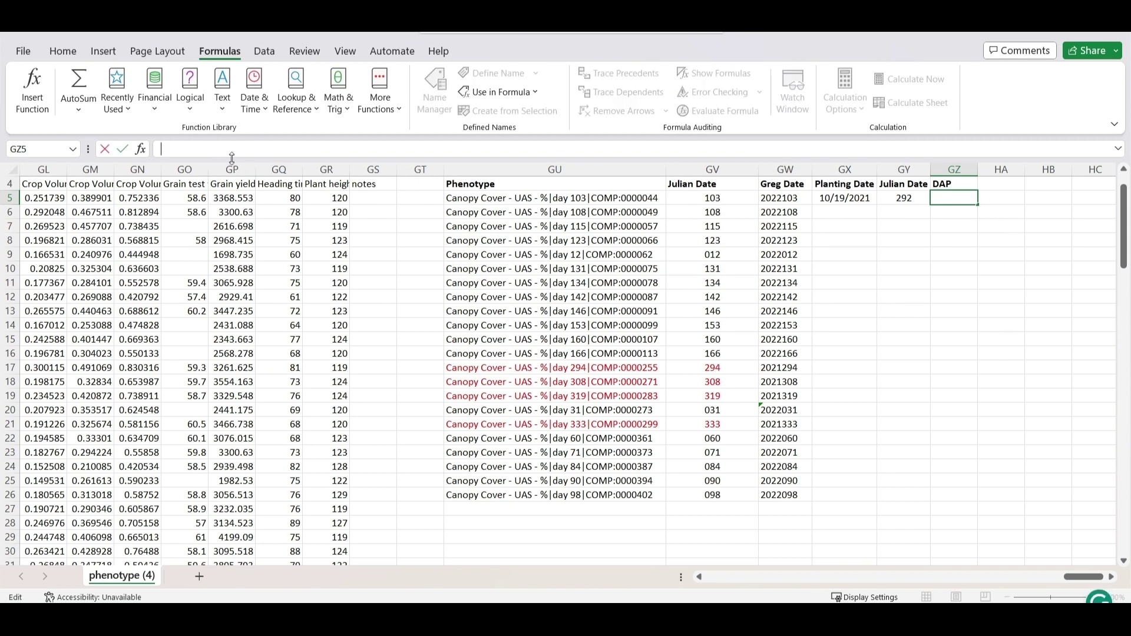
type("=")
left_click(723, 199)
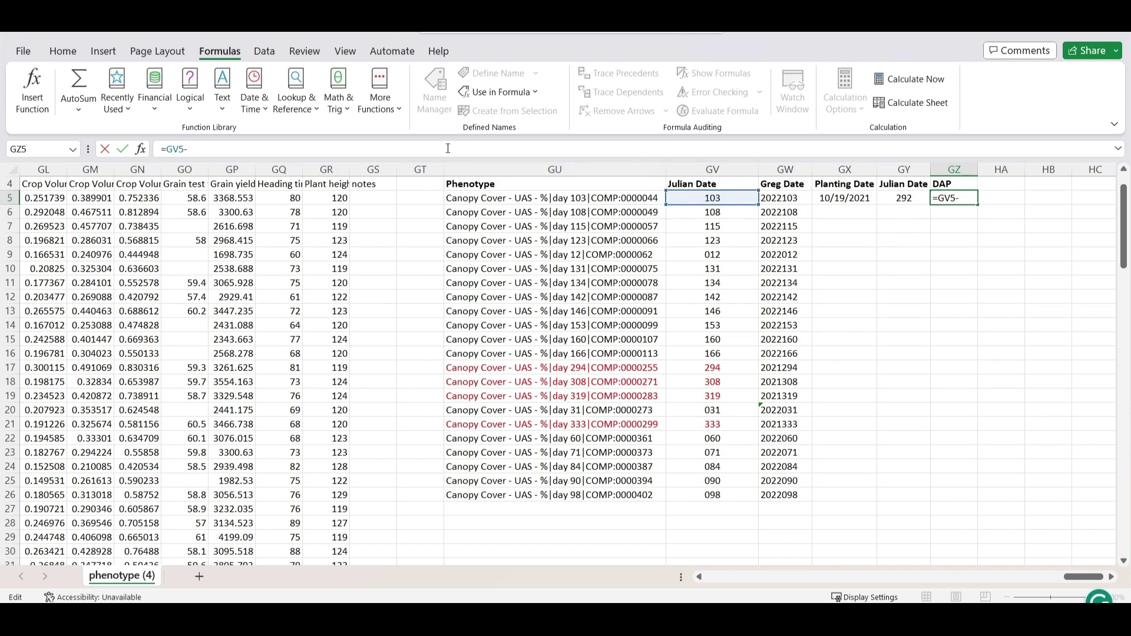
type("-PL")
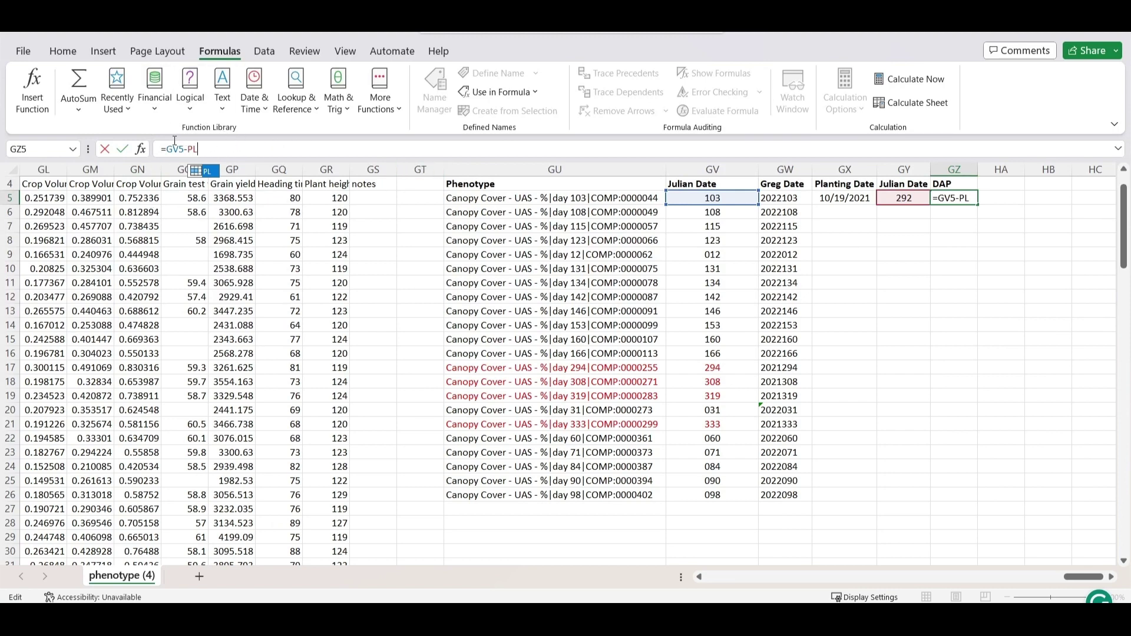
Rewrite the DAP formula in GZ5 as =IF((GV5-PL)>0, (GV5-PL), (GV5-PL)+365)
left_click_drag(199, 149, 167, 149)
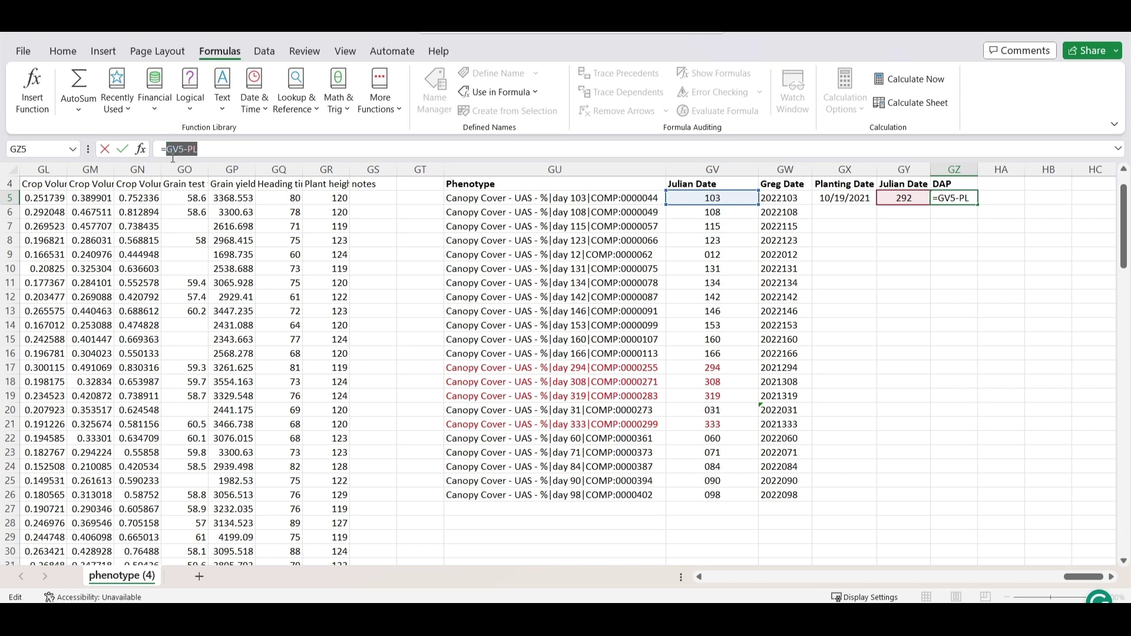
left_click(169, 150)
type("IF")
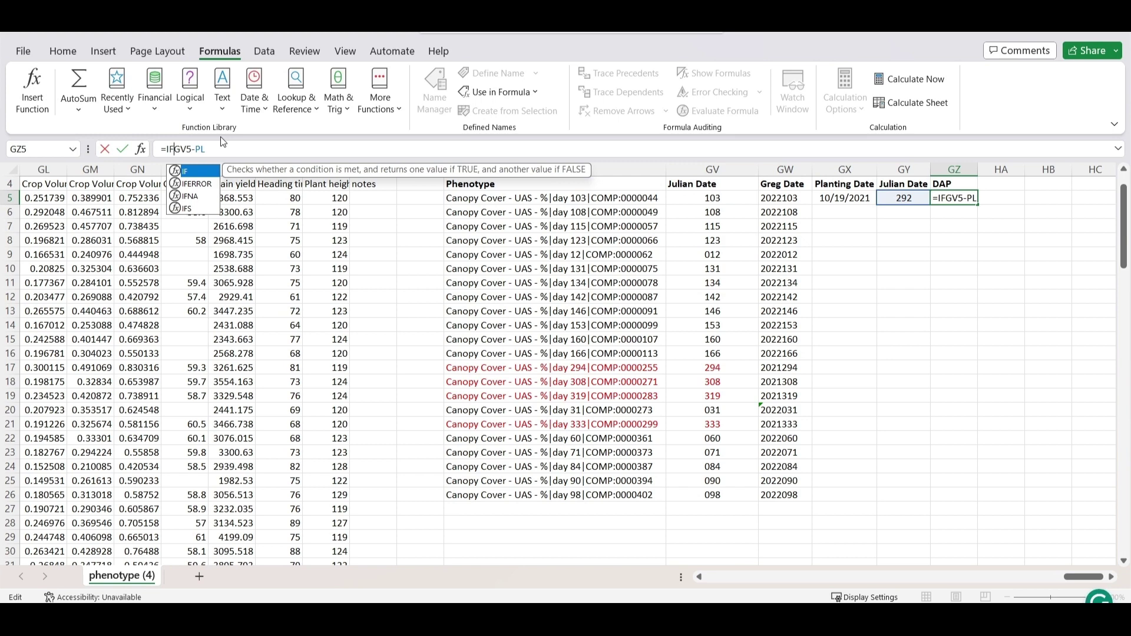
type("(")
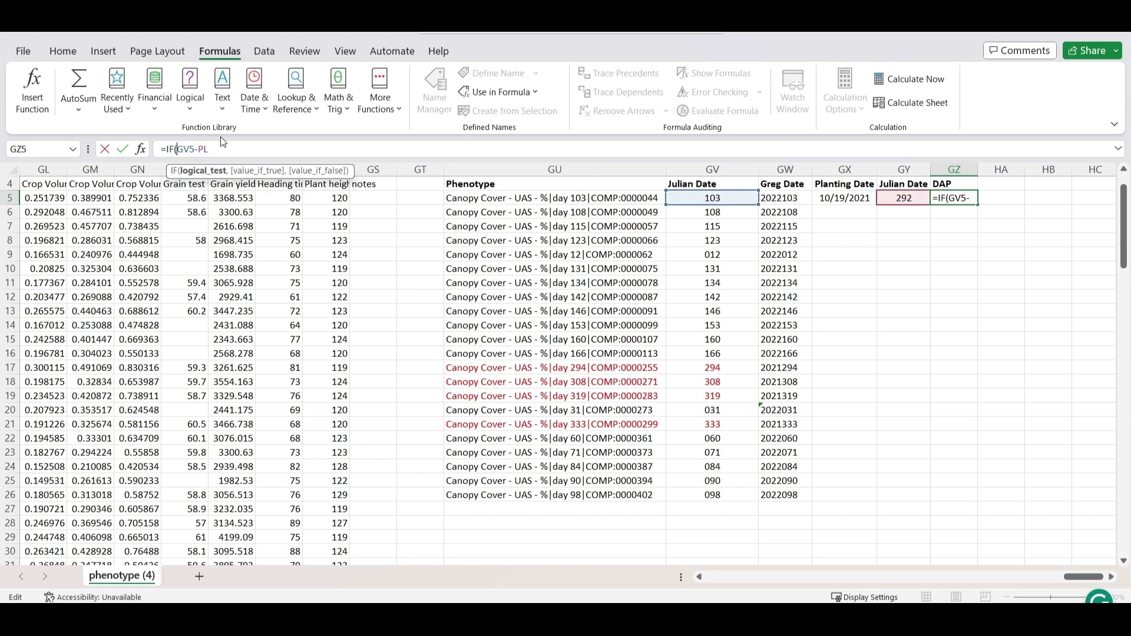
type("(")
key("End")
type(")>0,")
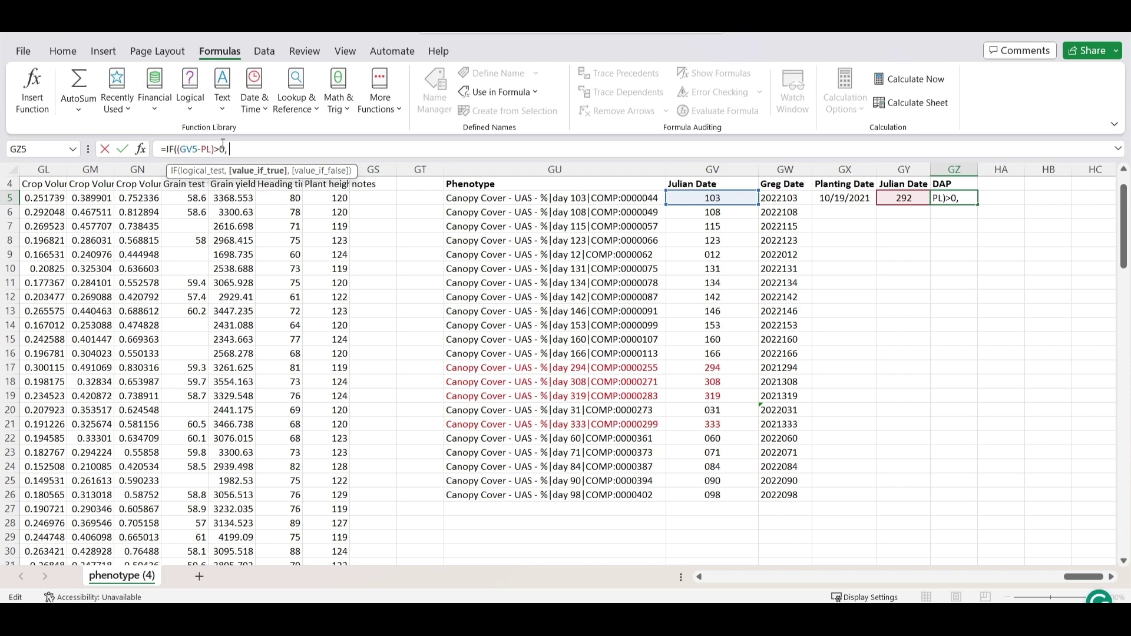
type("(GV5-PL")
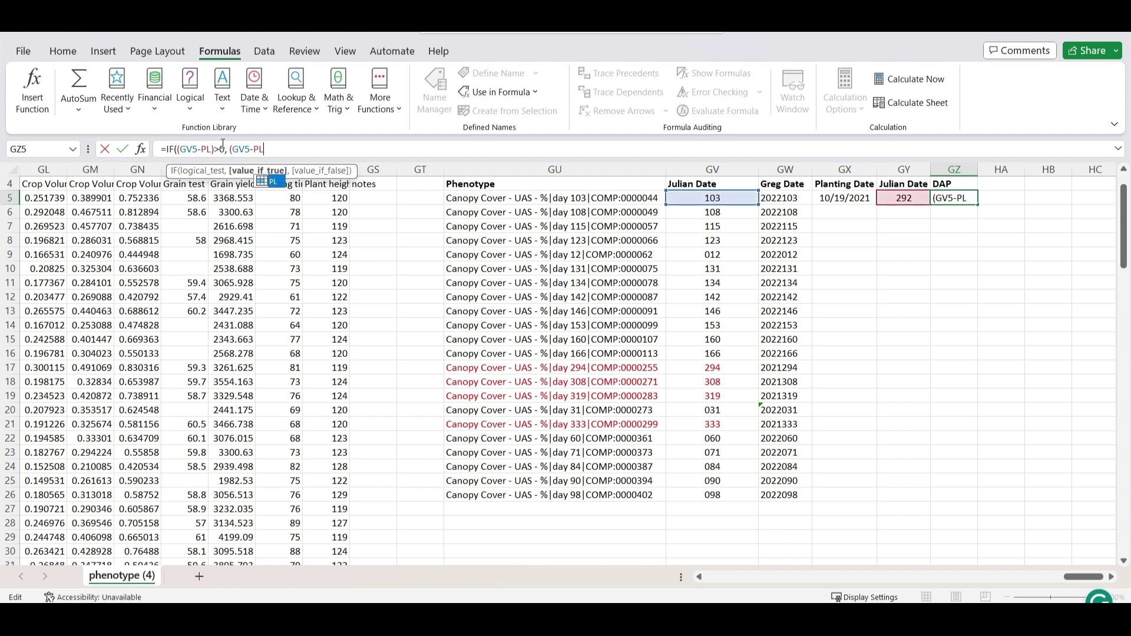
type("),")
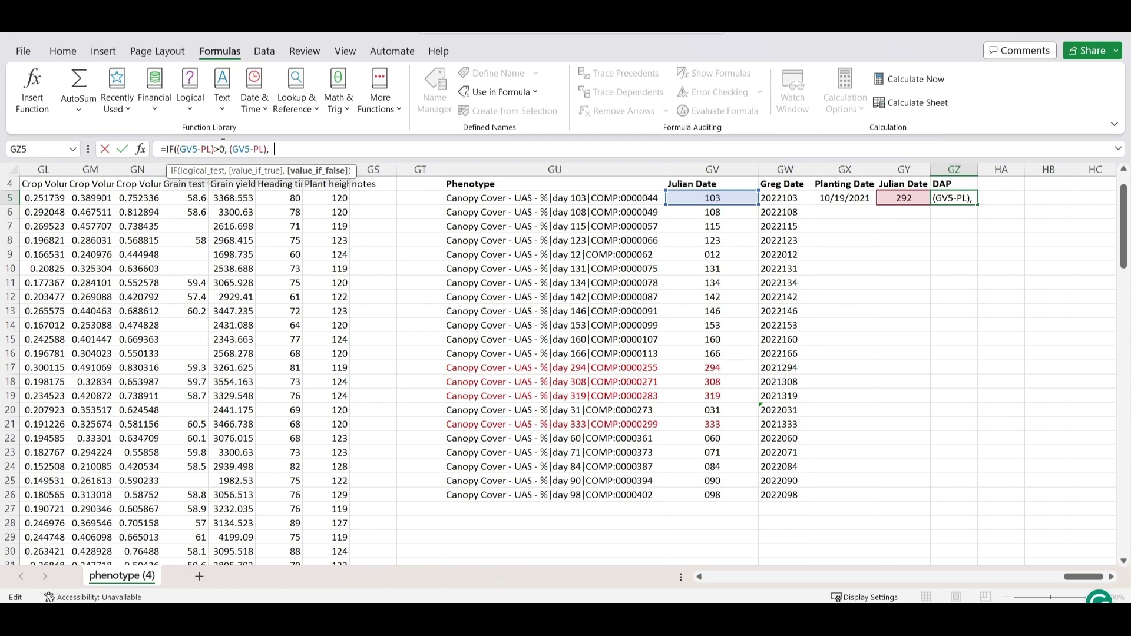
type("(GV5-PL)")
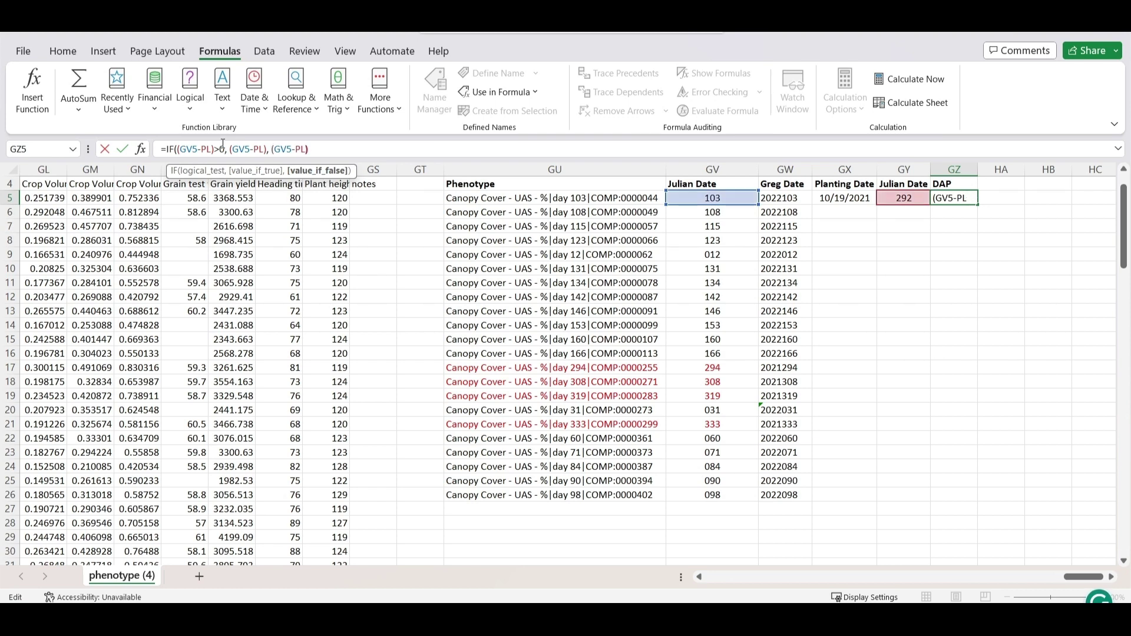
type("+365")
key("Return")
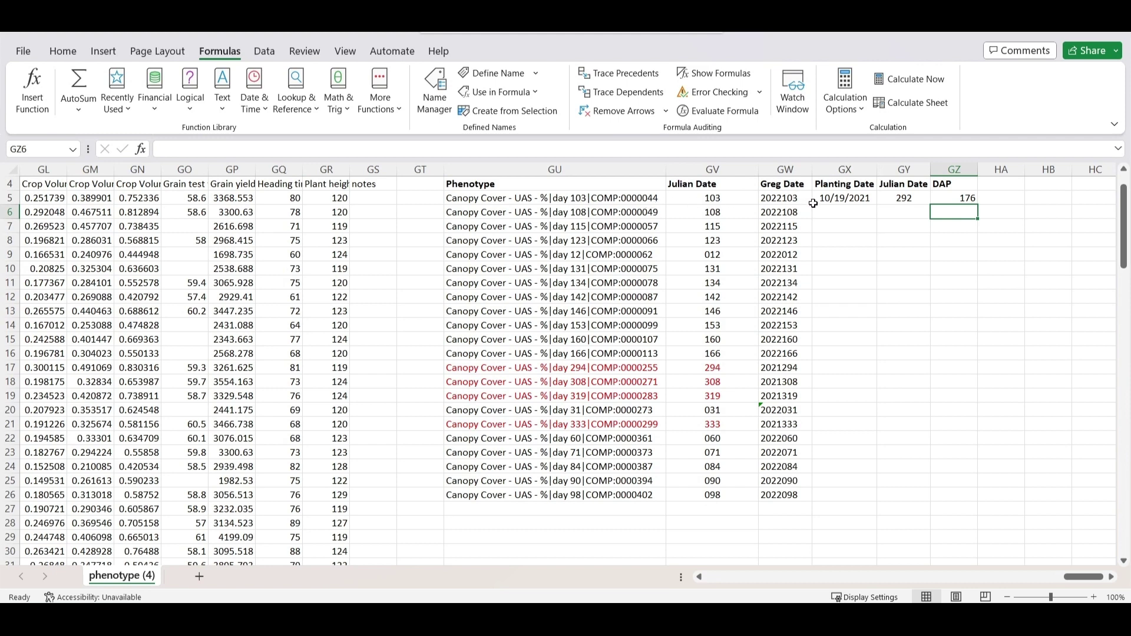
Fill the GZ5 formula down through GZ26 and check the DAP value in the day 294 row
left_click(966, 198)
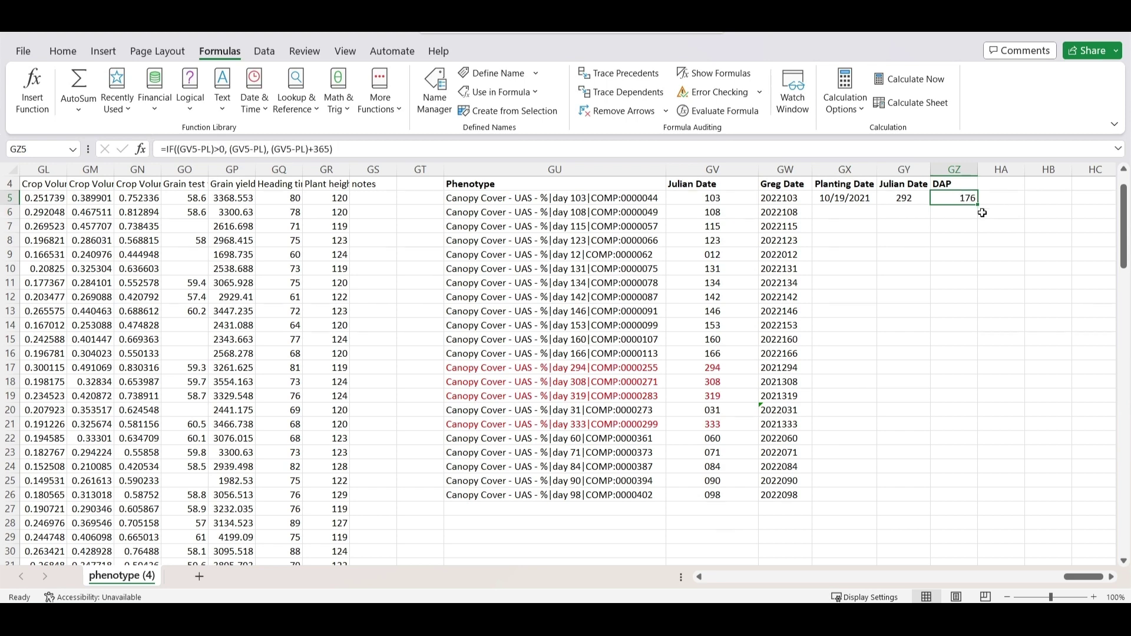
double_click(979, 205)
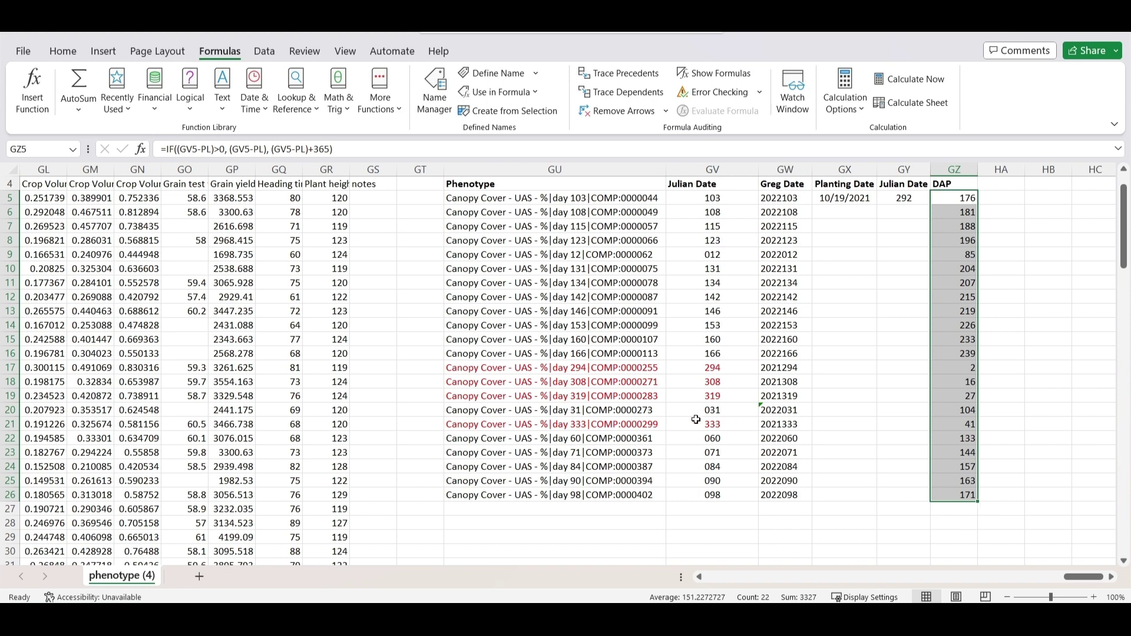
left_click_drag(480, 368, 984, 366)
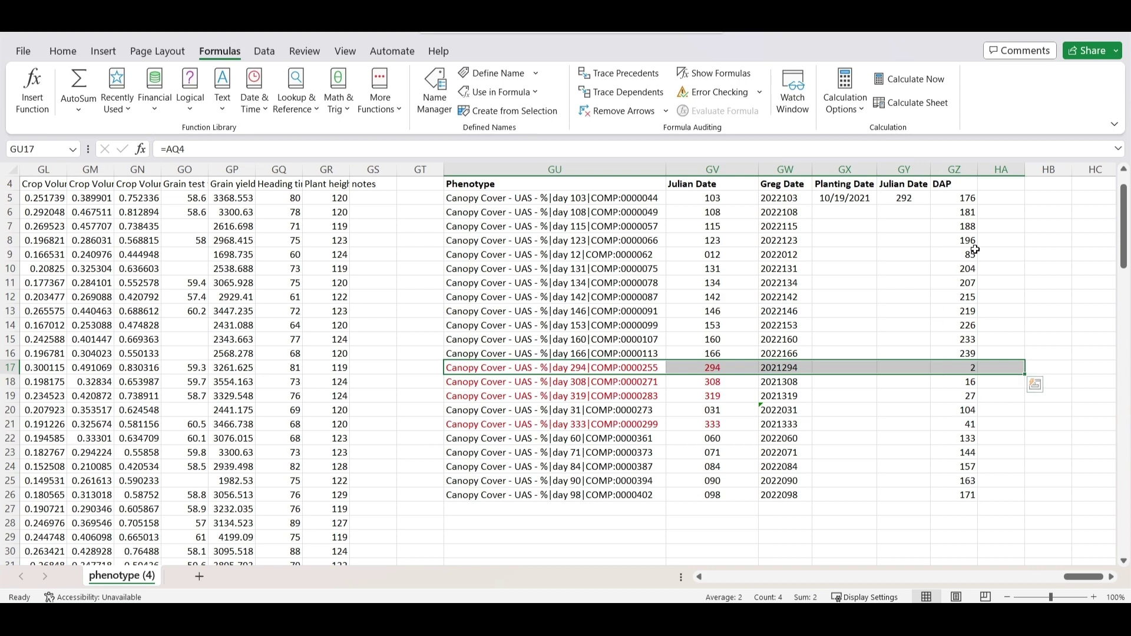
left_click(965, 213)
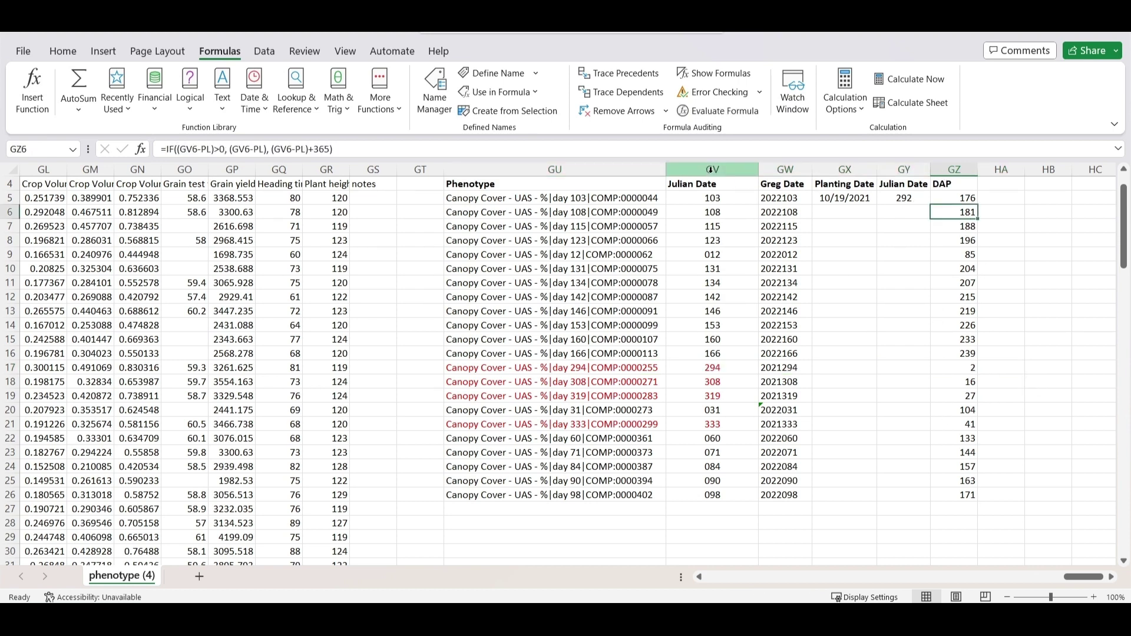
Centre-align the contents of columns GU through GZ, from Phenotype to DAP
left_click_drag(712, 169, 954, 172)
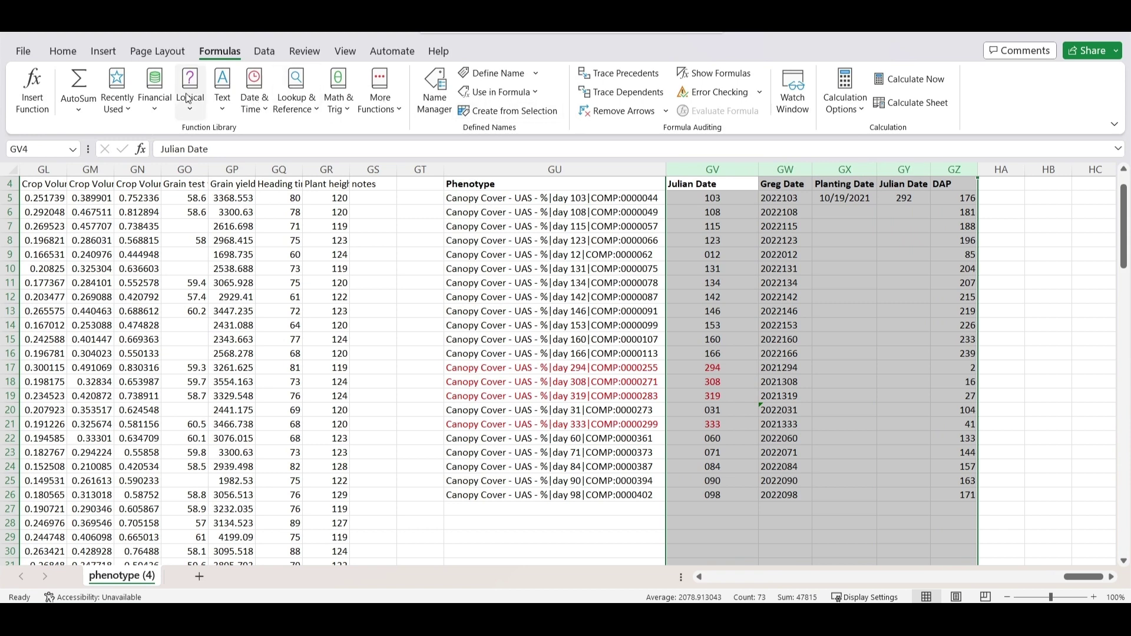
left_click(69, 57)
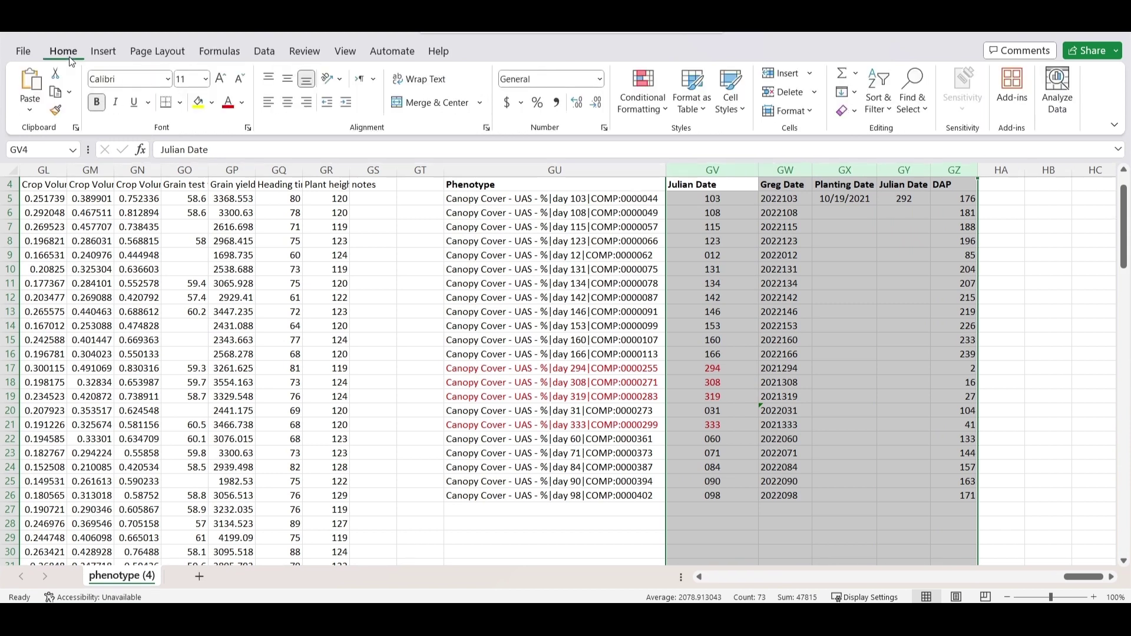
left_click(287, 103)
left_click(1006, 233)
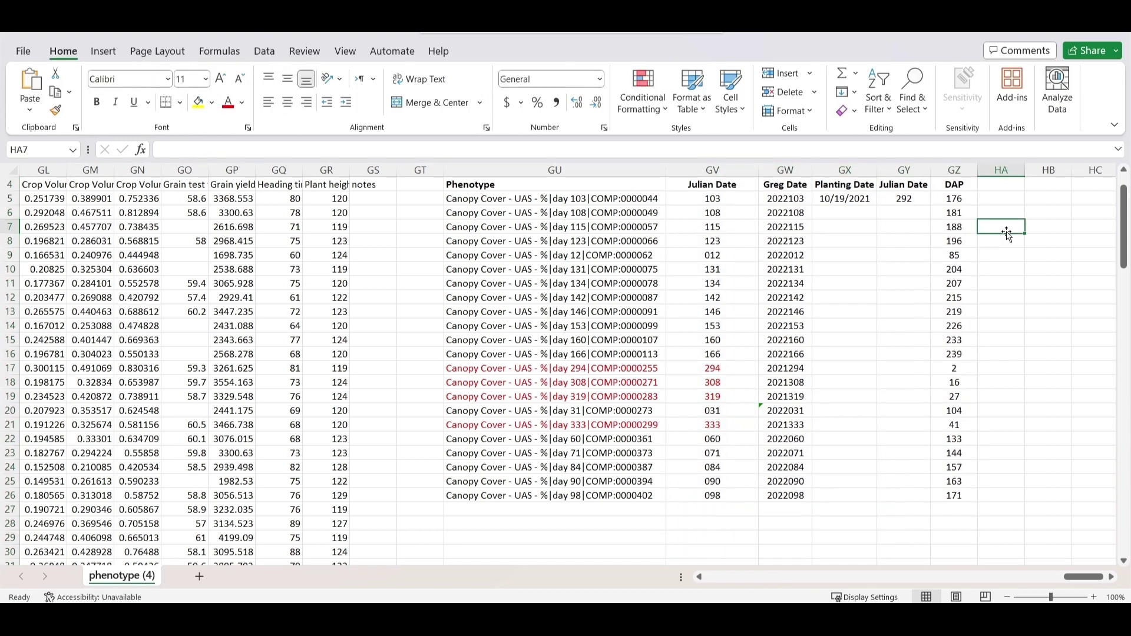
left_click(799, 170)
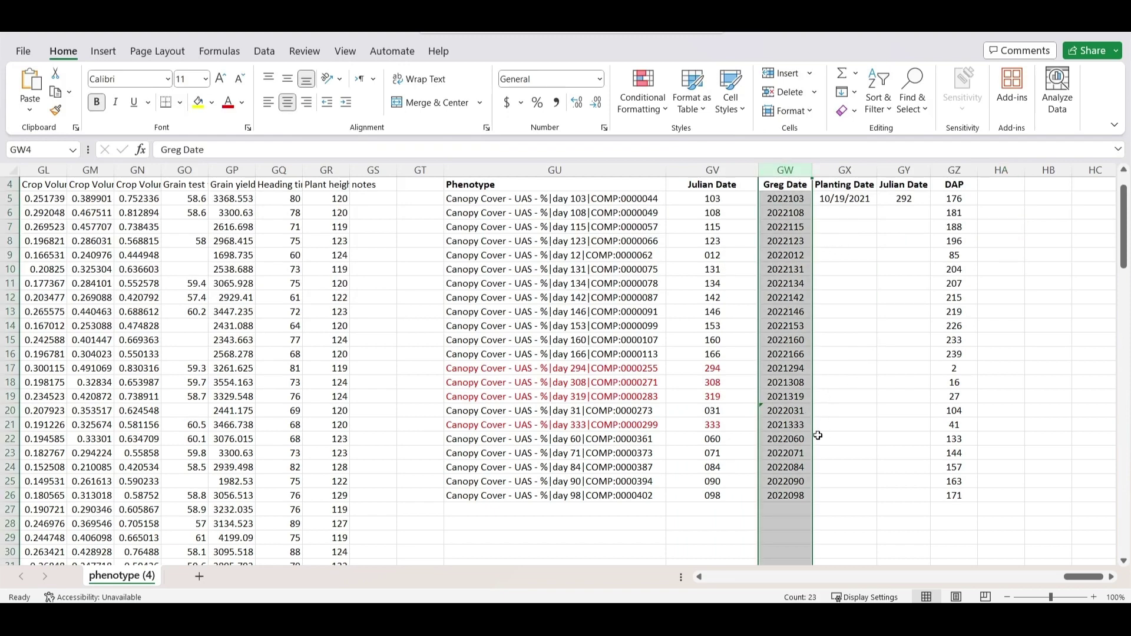
left_click(1022, 375)
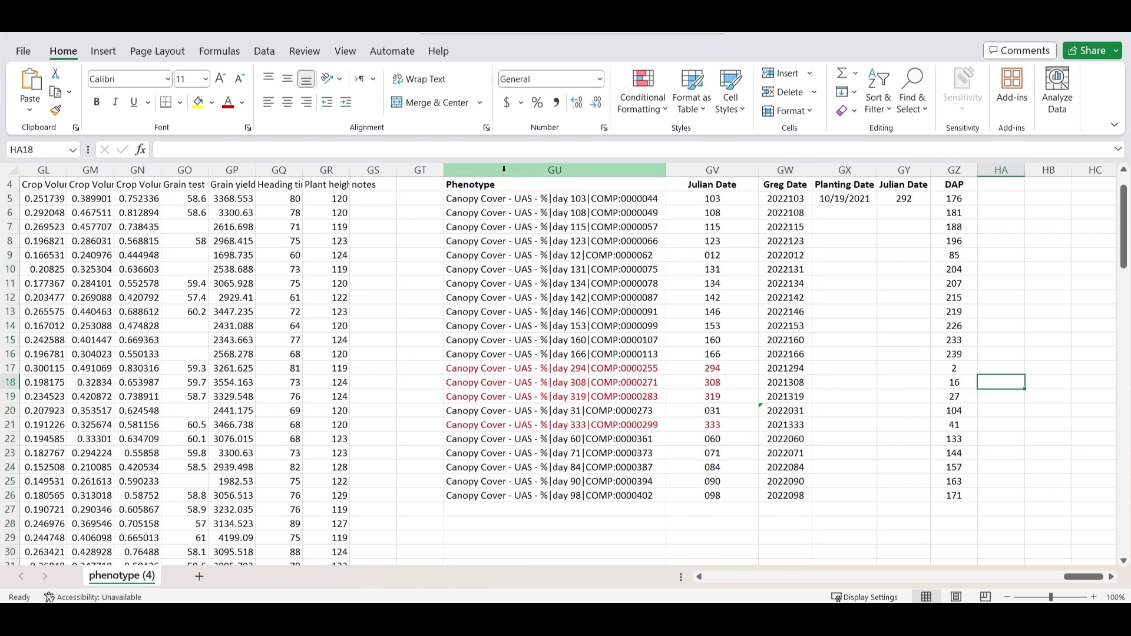
left_click_drag(504, 169, 954, 170)
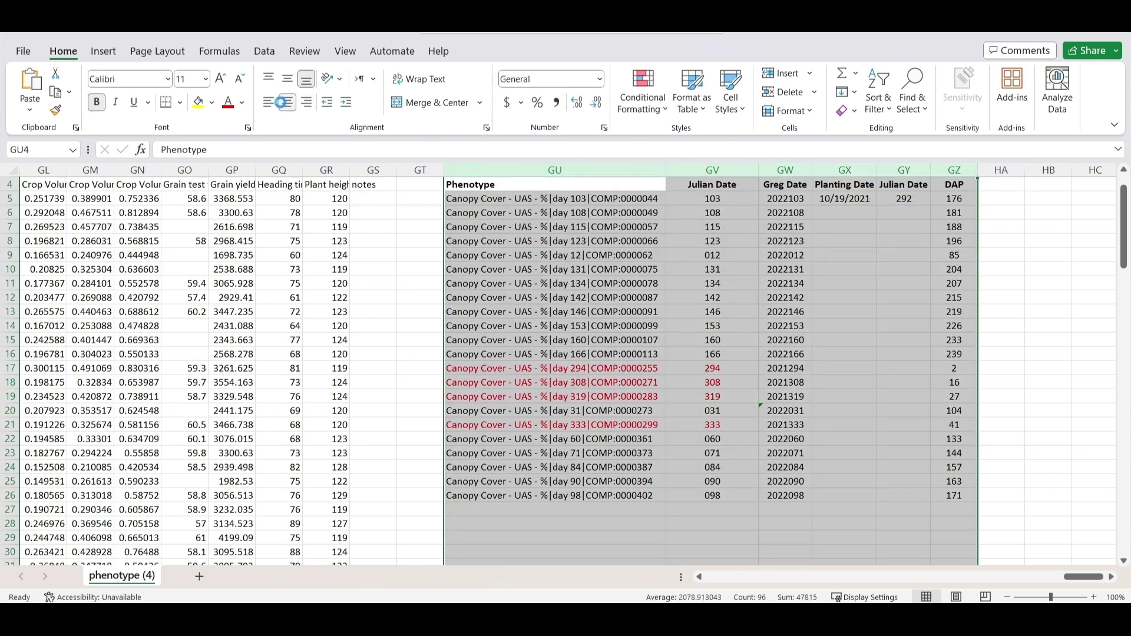
left_click(283, 102)
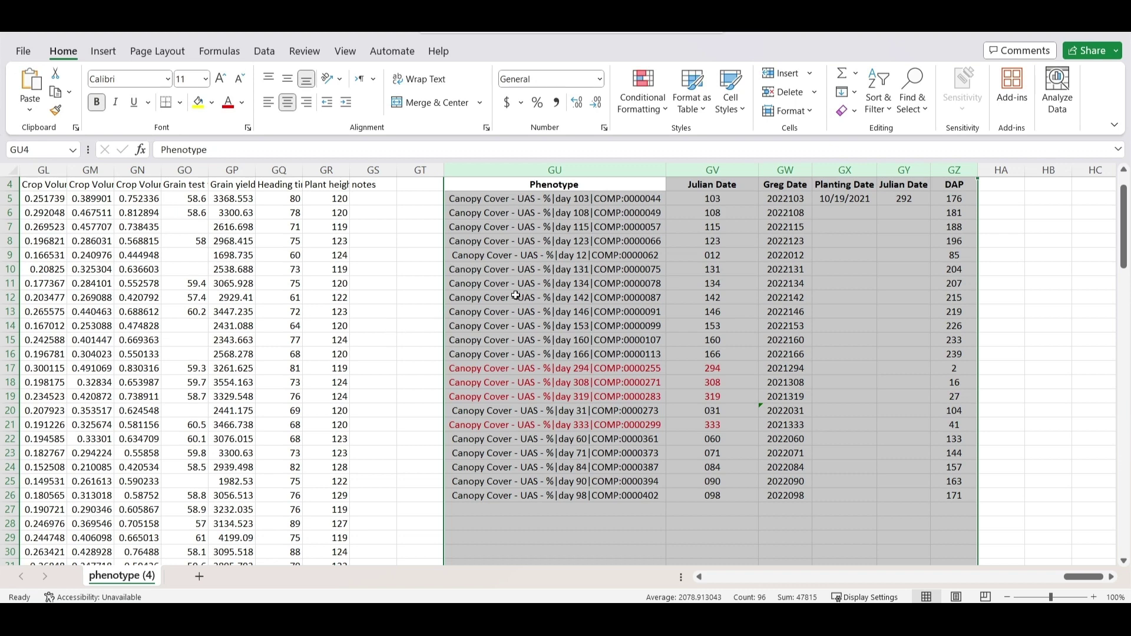
left_click(994, 222)
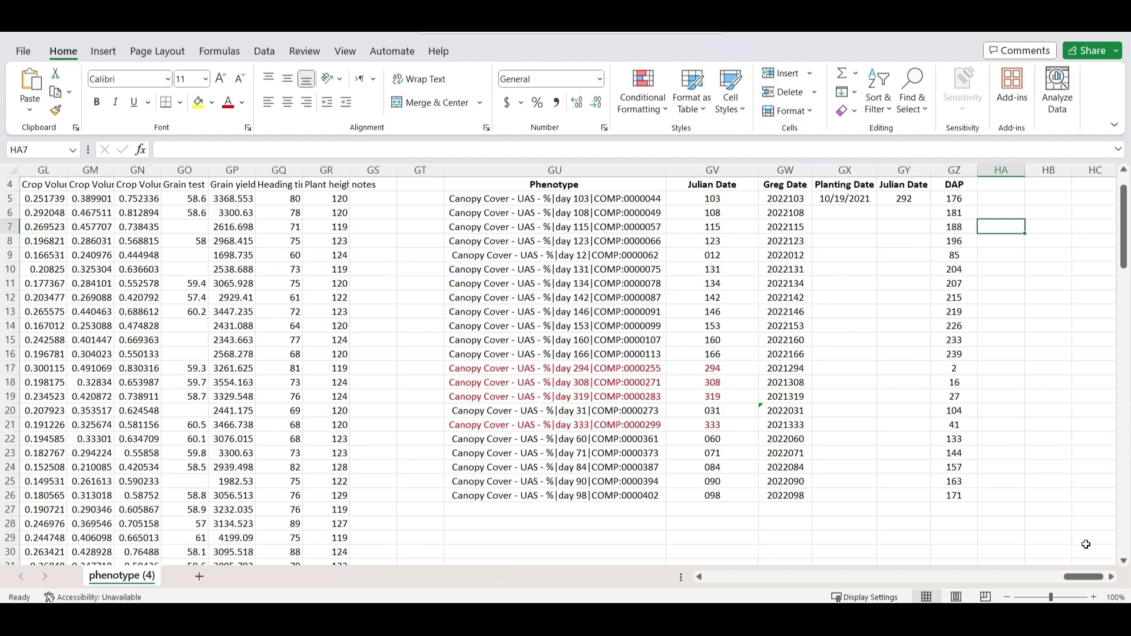
Examine the day 103 canopy cover header and plot values in column AE of the phenotype data
left_click_drag(1084, 577, 766, 551)
left_click(555, 184)
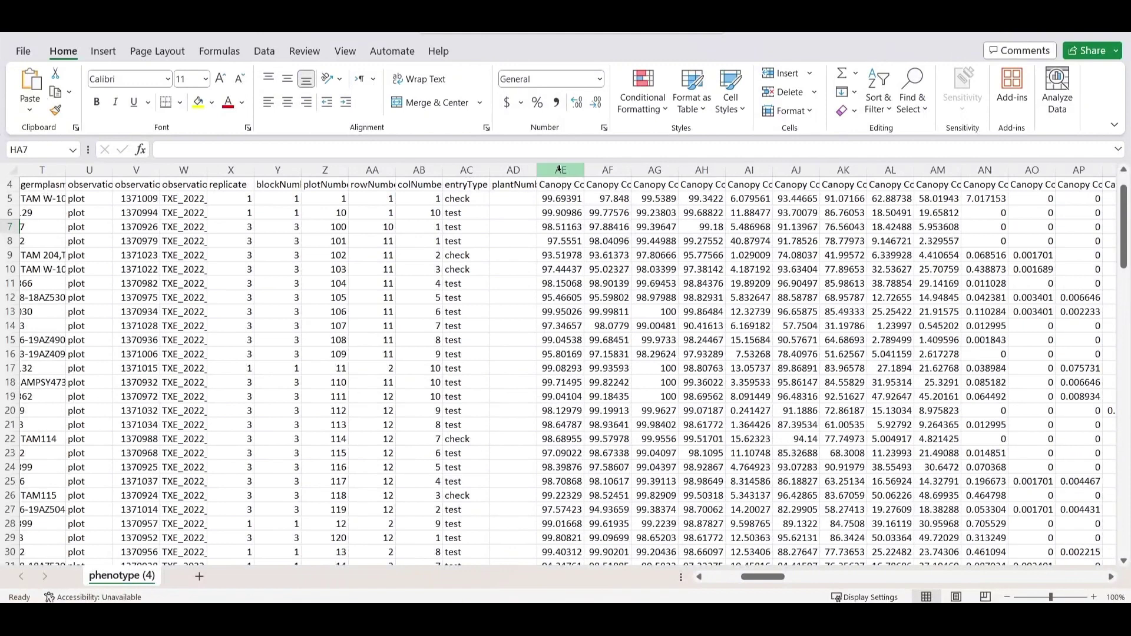
key("ctrl+shift+Down")
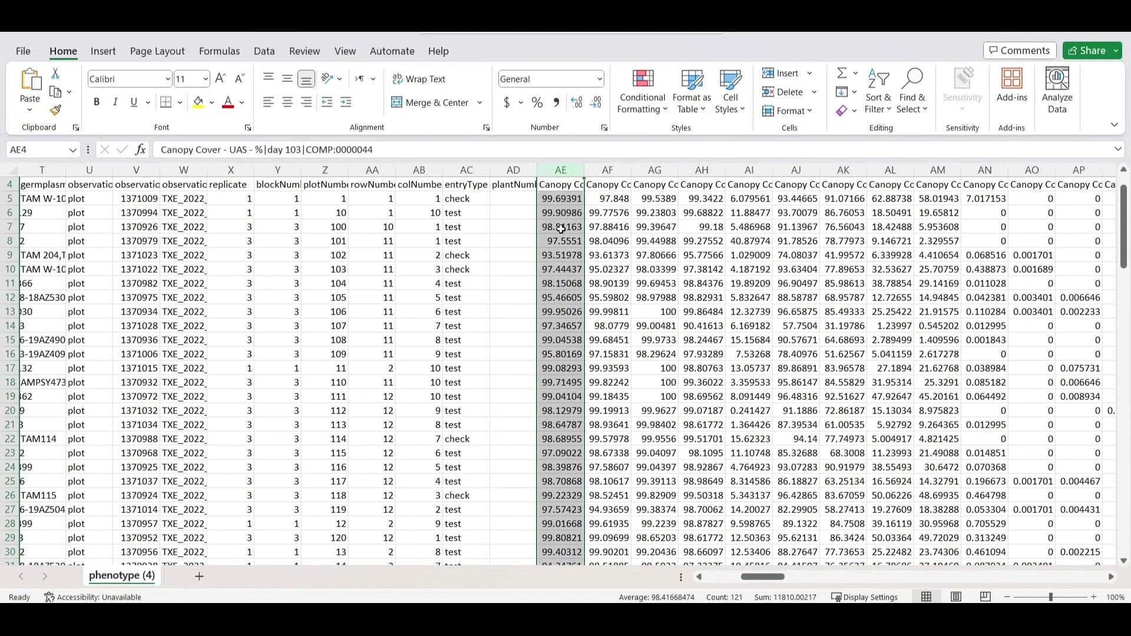
left_click(574, 198)
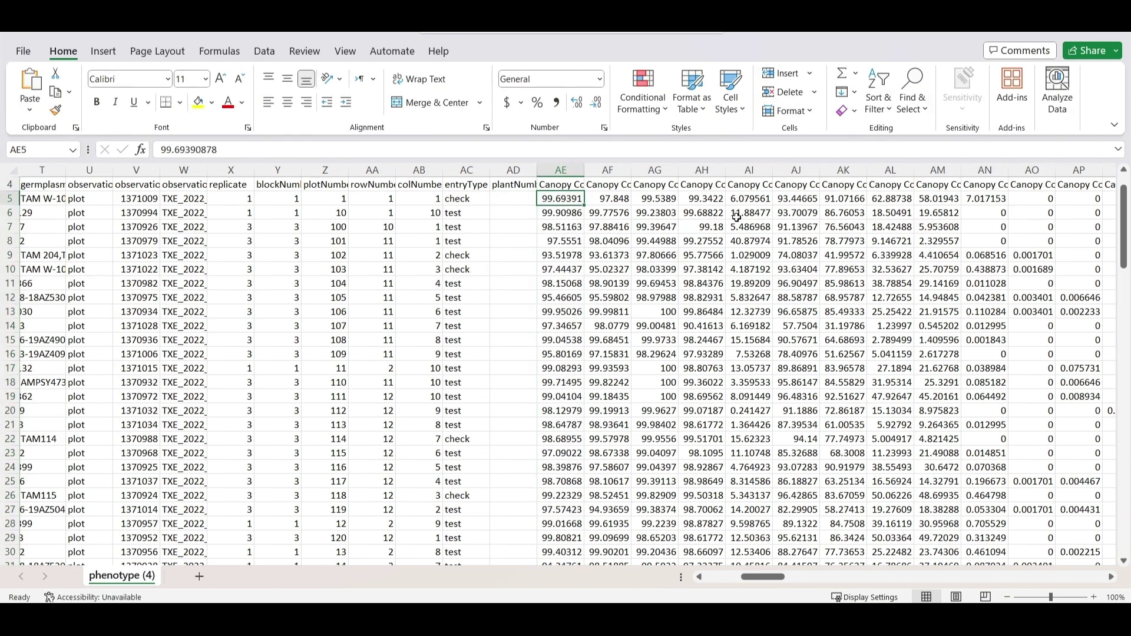
left_click(563, 186)
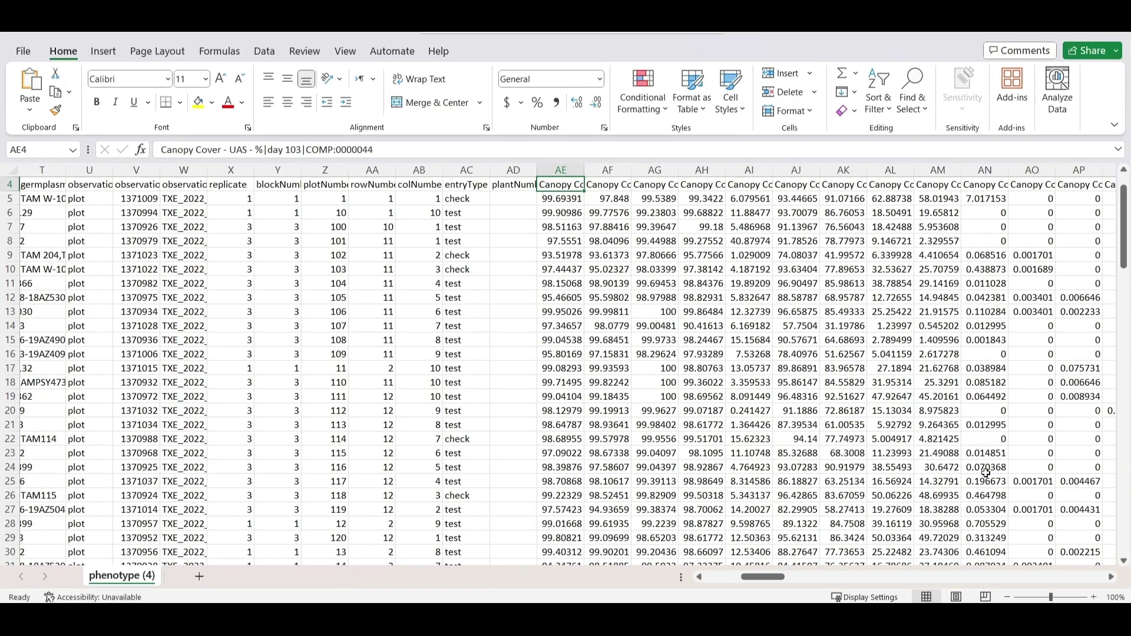
Look up the day 294 trait in GU17 and examine its source plot values in column AQ
left_click_drag(777, 576, 1095, 542)
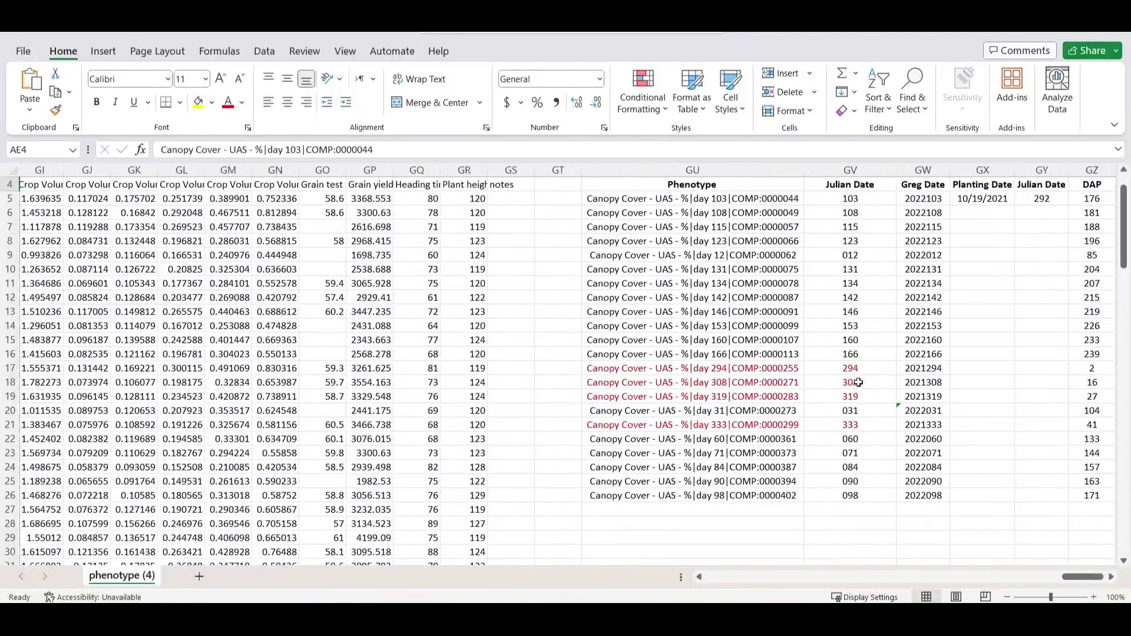
left_click(617, 369)
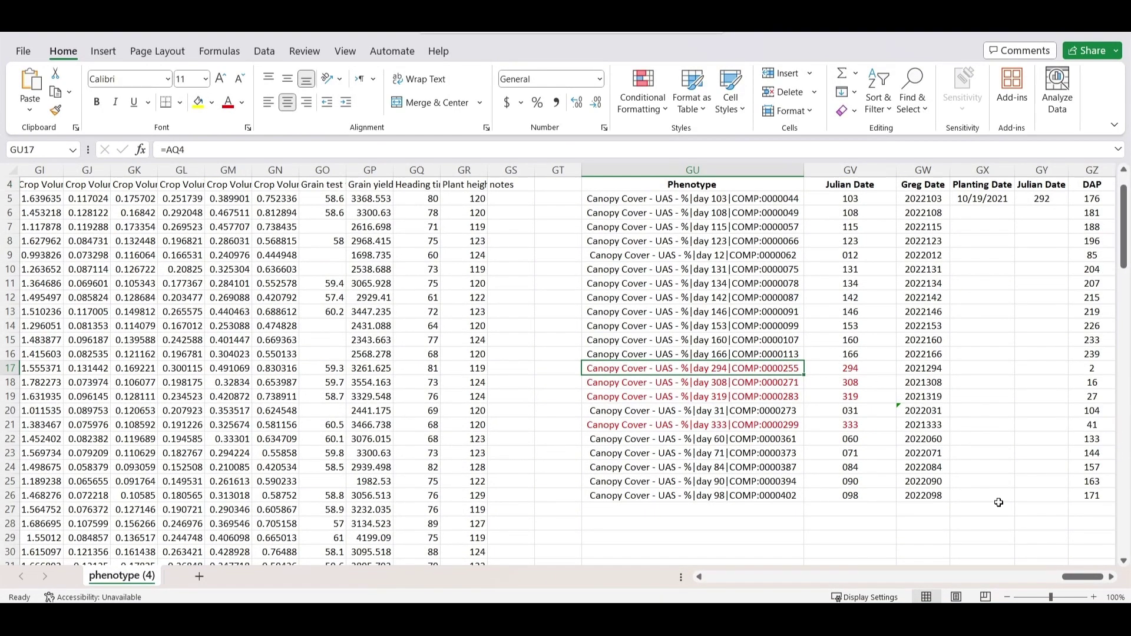
left_click_drag(1083, 577, 680, 507)
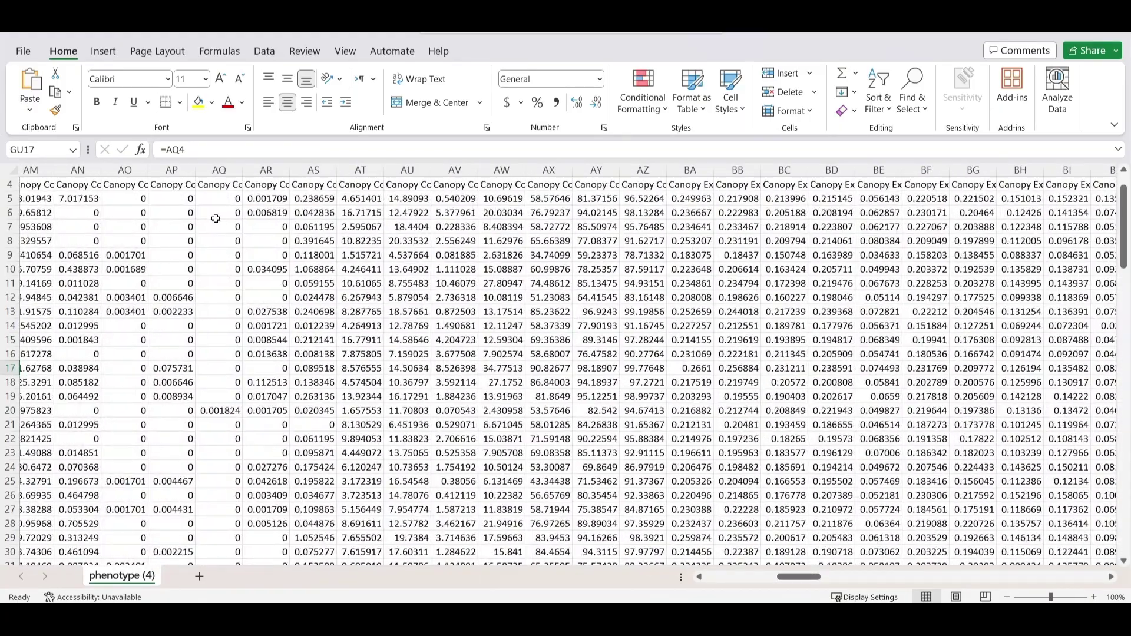
left_click_drag(226, 199, 228, 396)
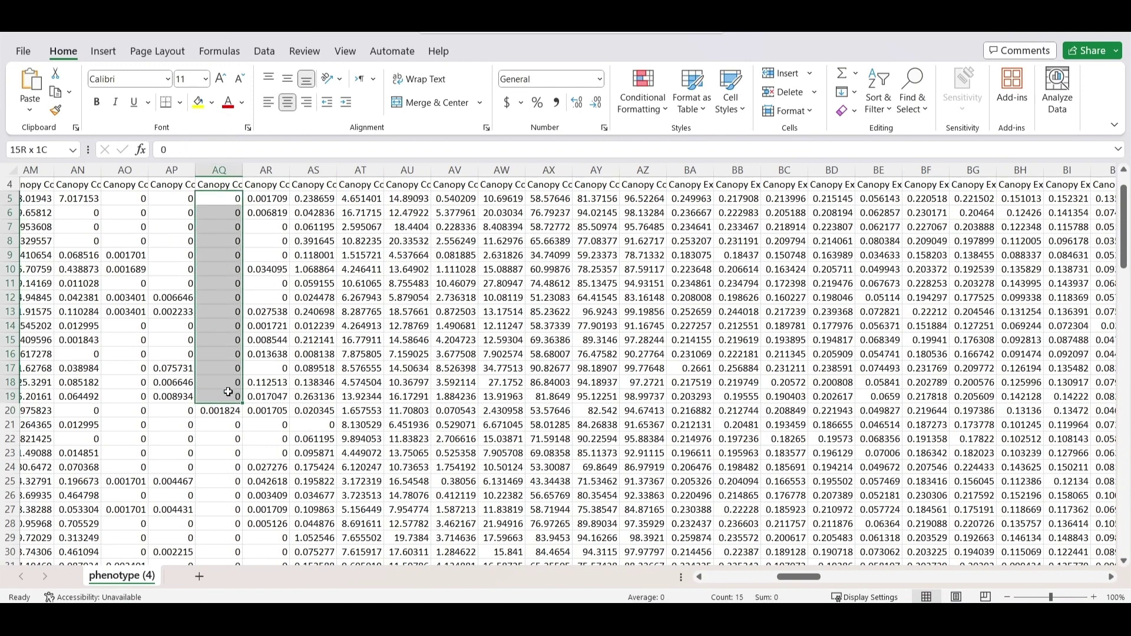
left_click(228, 198)
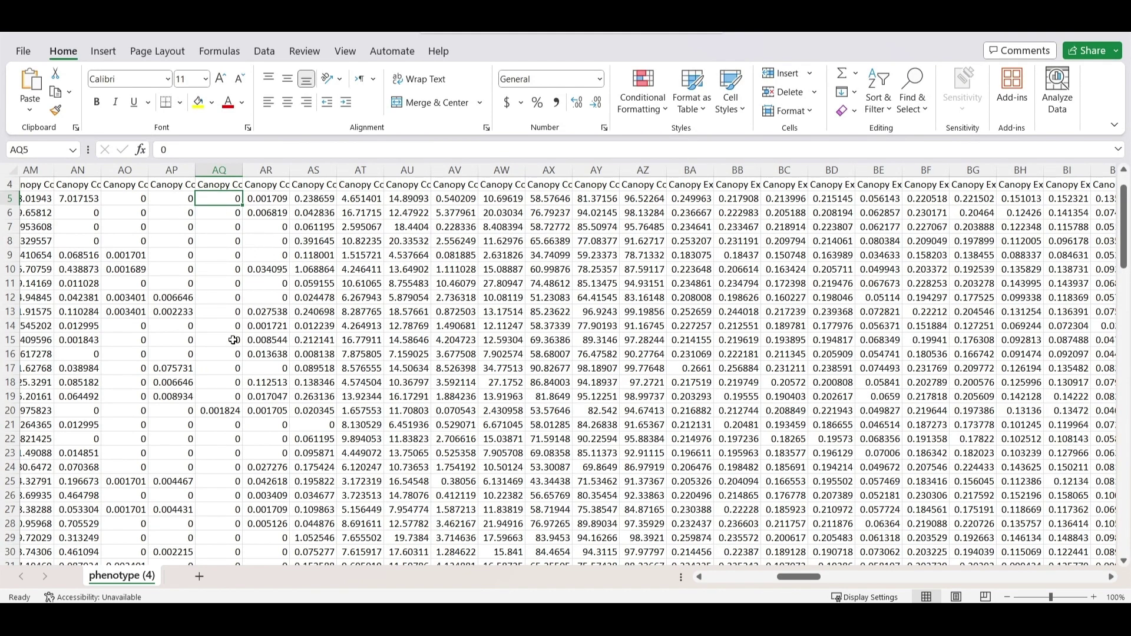
left_click(217, 412)
scroll(221, 309, "down", 3)
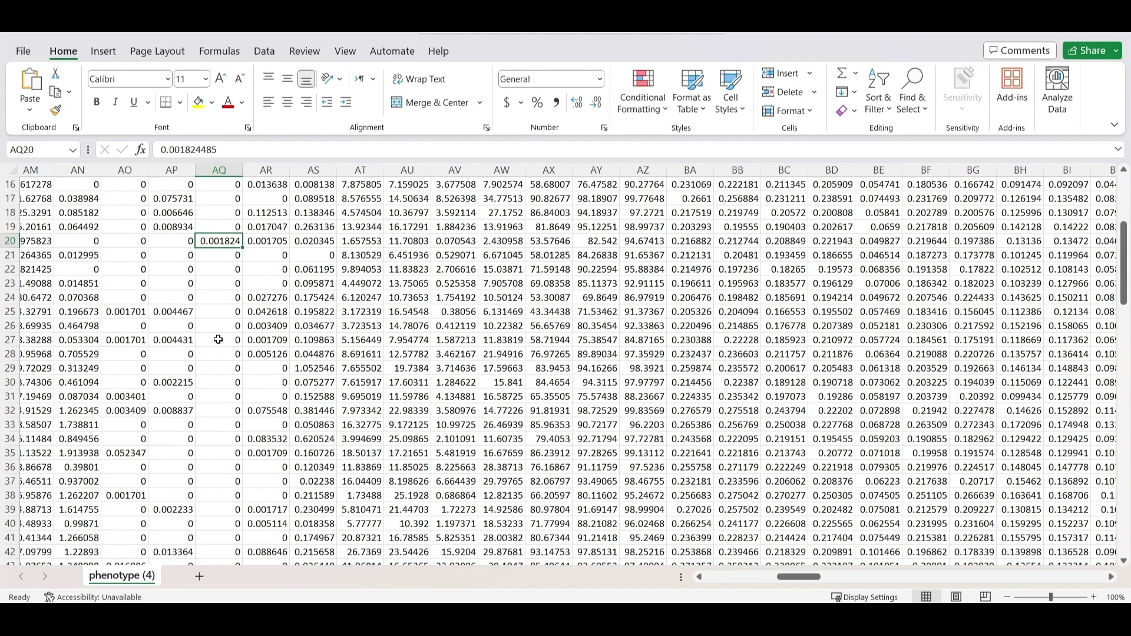
scroll(217, 333, "up", 4)
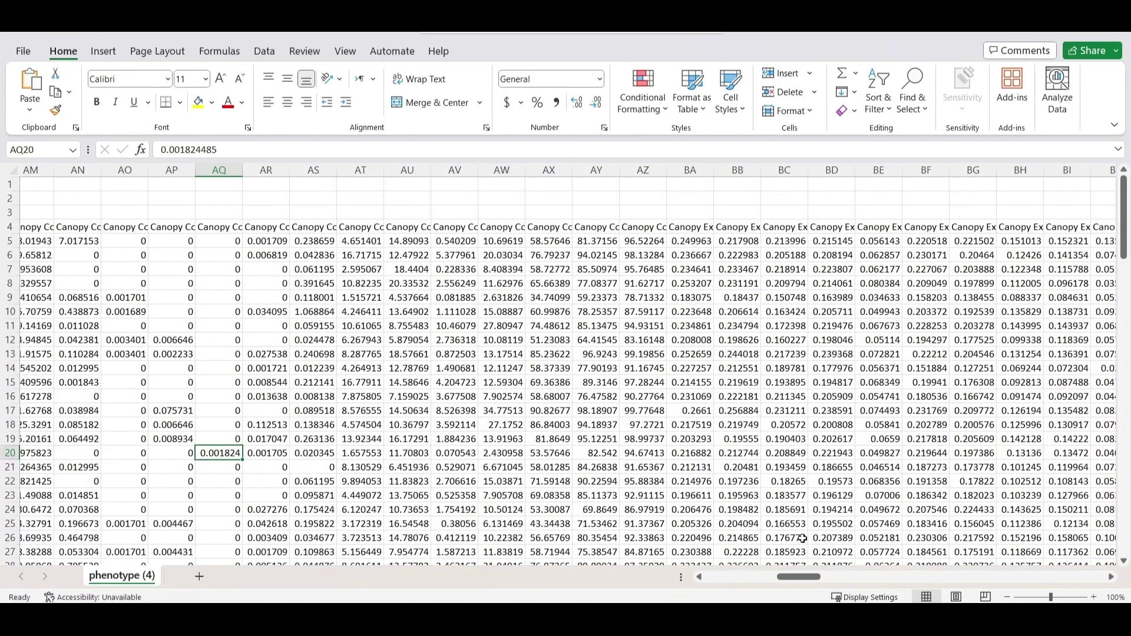
Look up the day 166 trait's row in the summary table and examine the canopy cover source columns it refers to
left_click_drag(813, 577, 1083, 576)
scroll(844, 360, "down", 2)
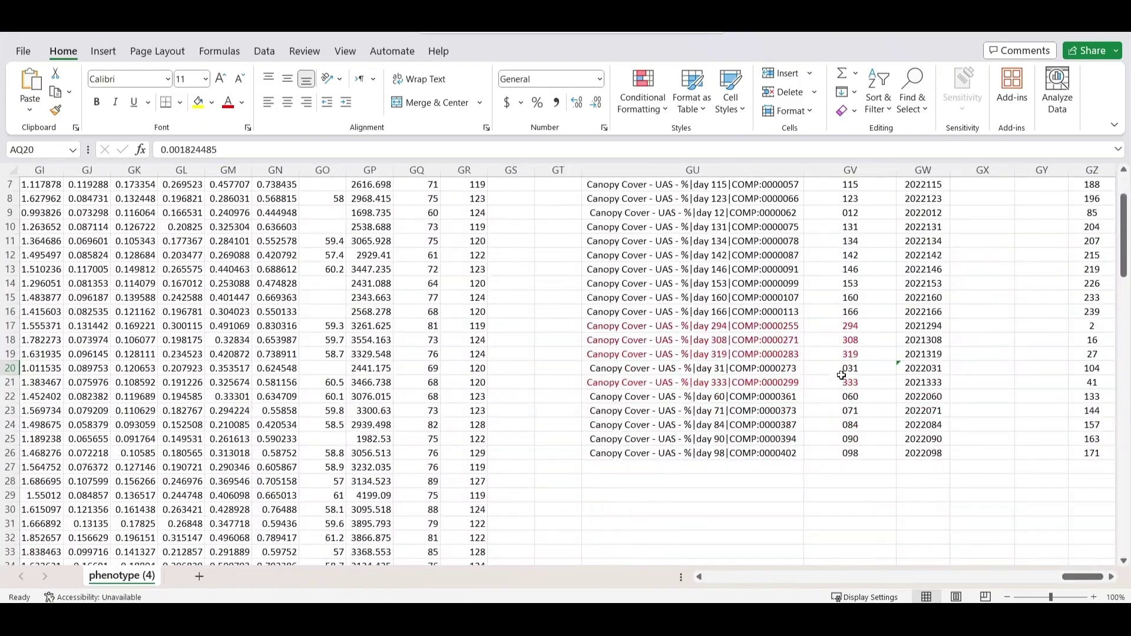
scroll(1098, 456, "up", 2)
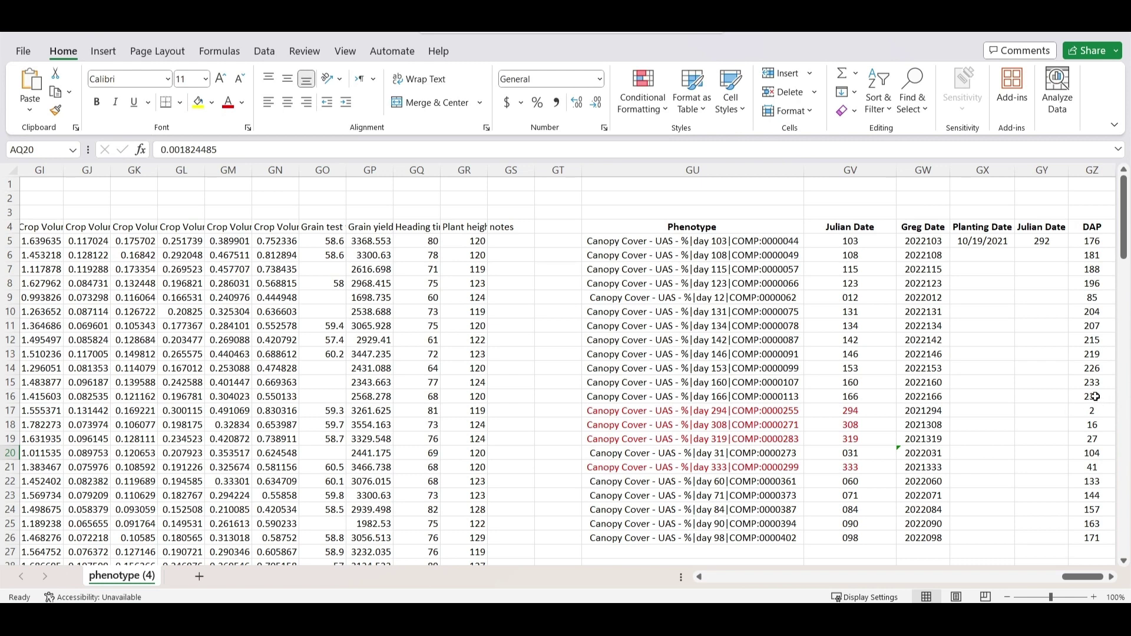
left_click_drag(1095, 396, 752, 400)
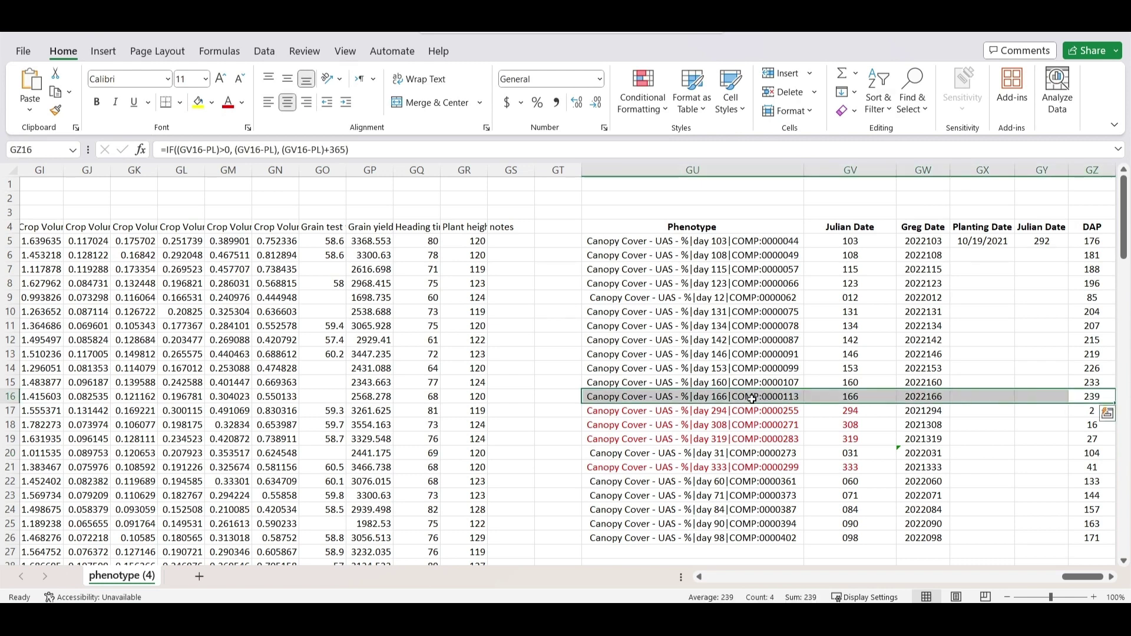
left_click(693, 395)
left_click_drag(1083, 576, 760, 566)
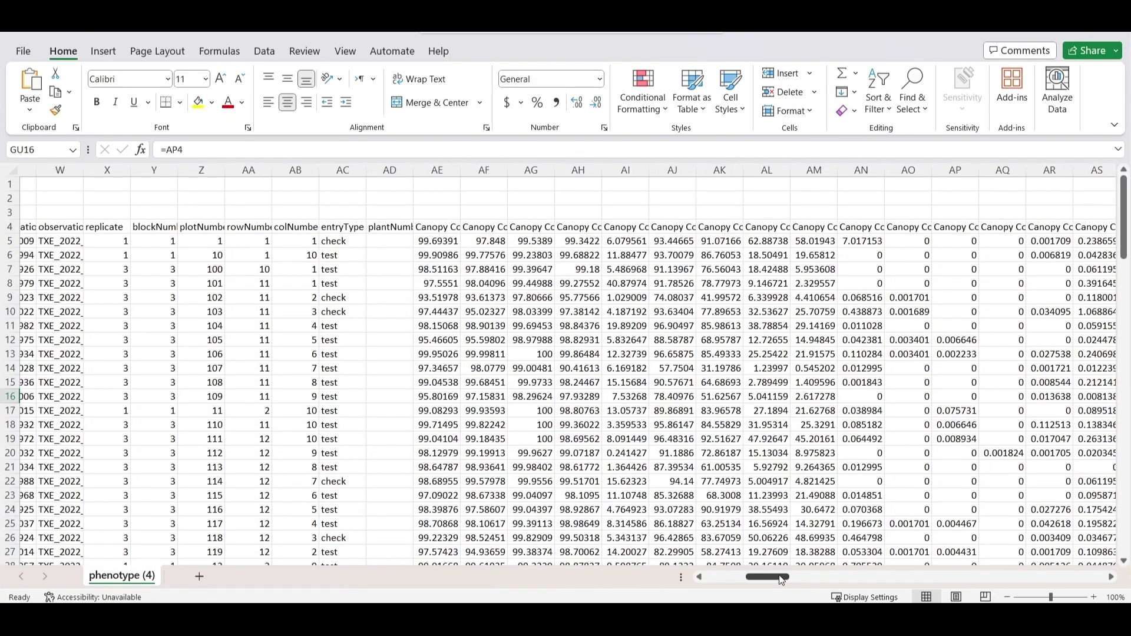
left_click_drag(782, 581, 812, 557)
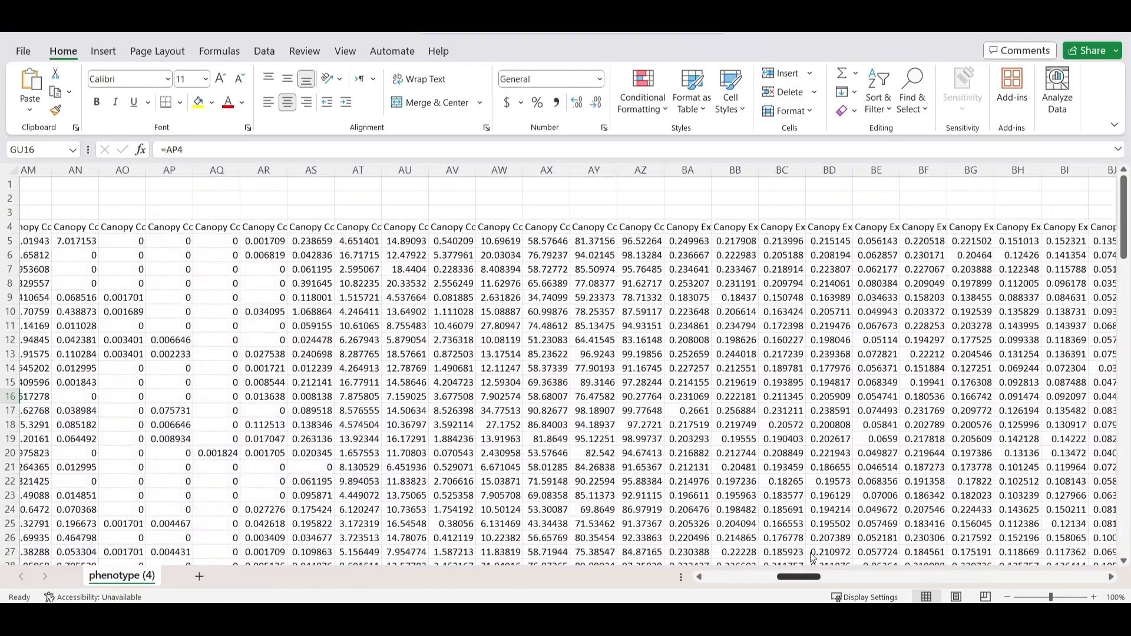
left_click_drag(812, 557, 1110, 535)
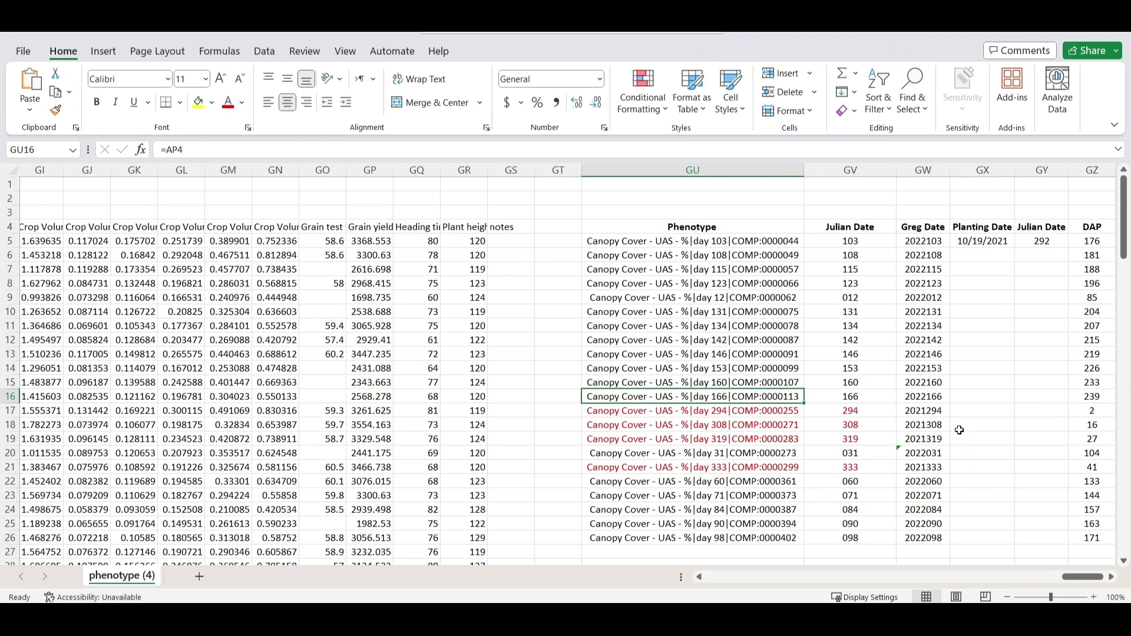
left_click(658, 366)
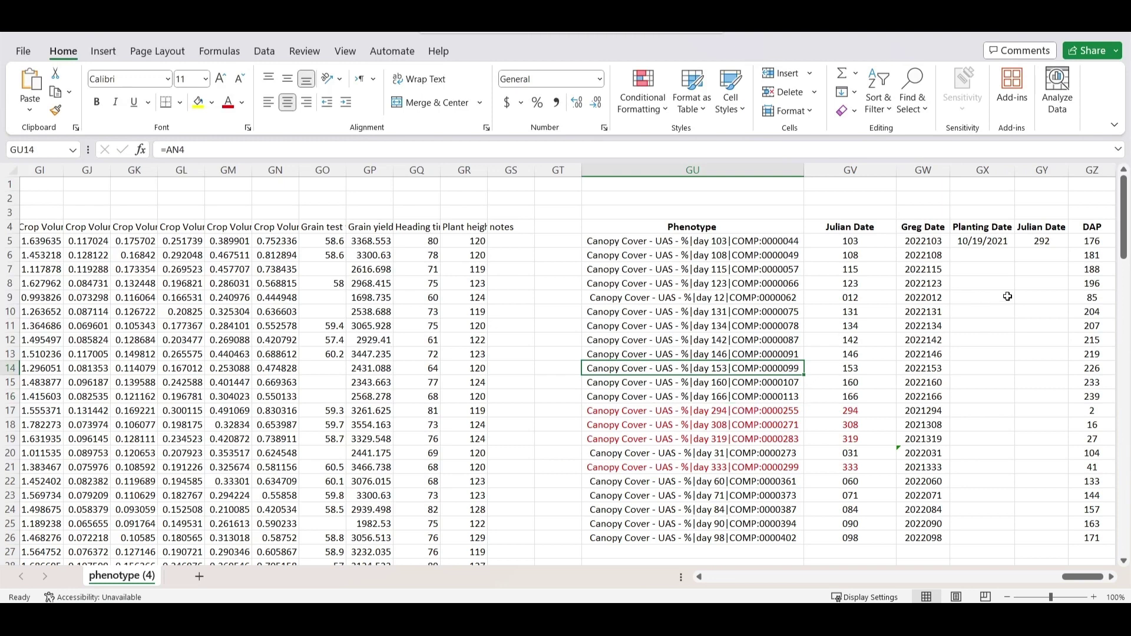
scroll(868, 299, "down", 2)
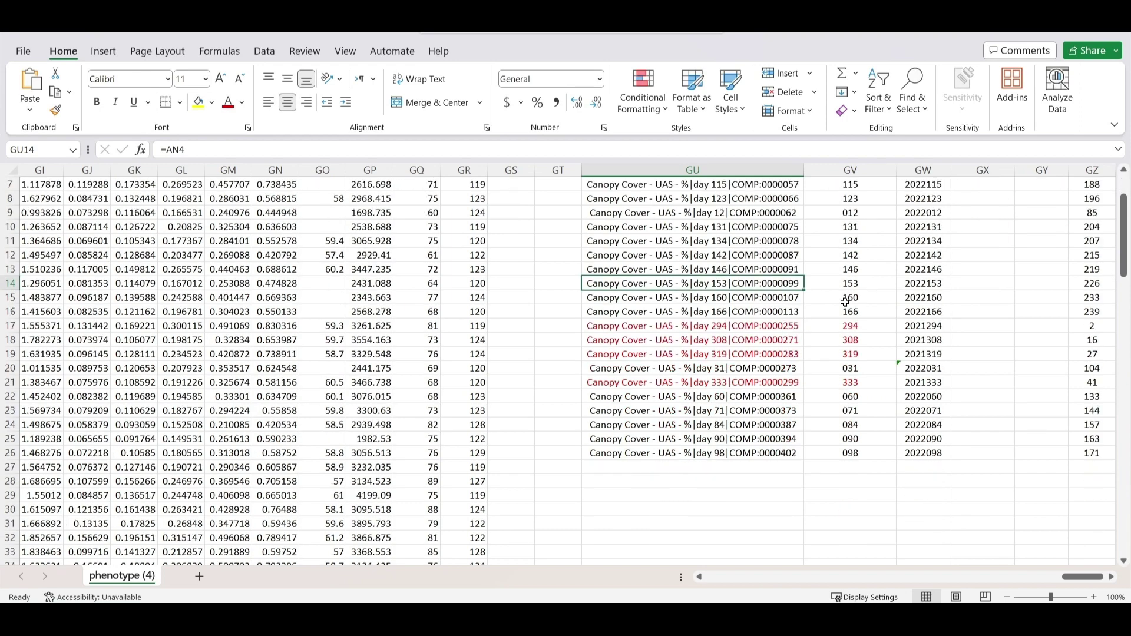
scroll(868, 301, "up", 2)
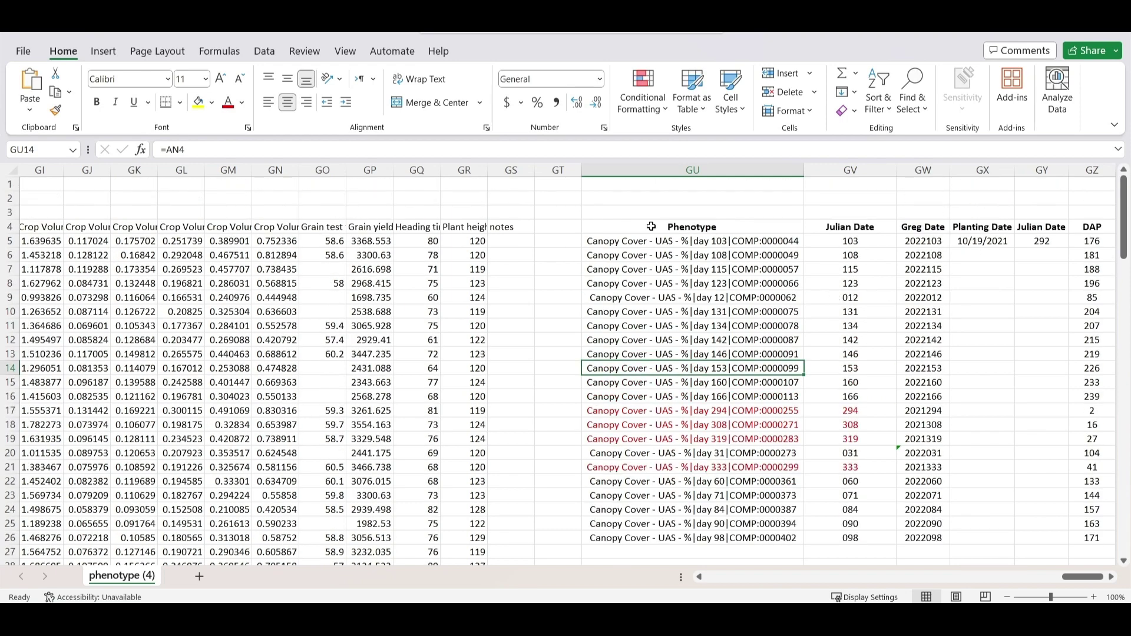
Apply all borders to the trait table ranges GU4:GW26, GX4:GZ5 and the DAP values in GZ5:GZ26
left_click_drag(650, 227, 928, 539)
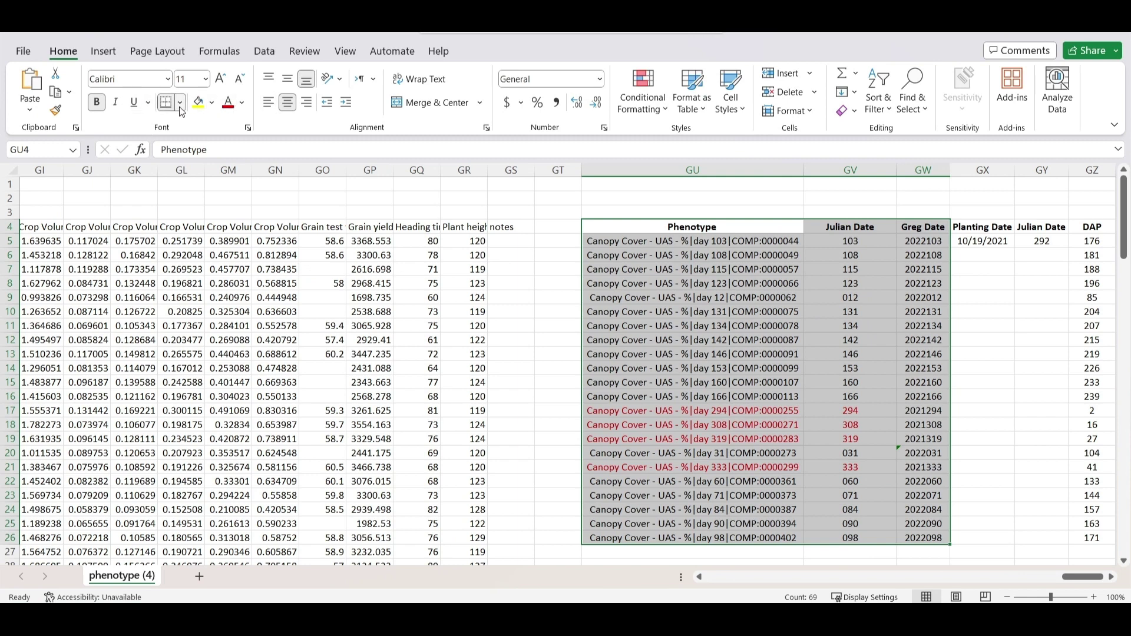
left_click(180, 105)
left_click(200, 249)
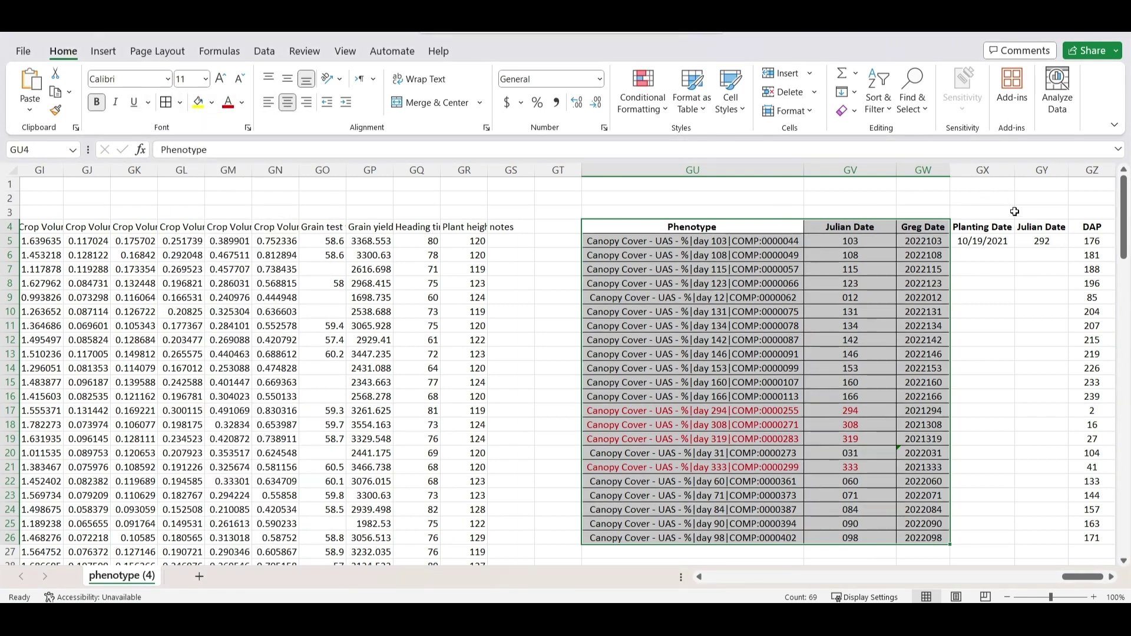
left_click_drag(963, 226, 1093, 245)
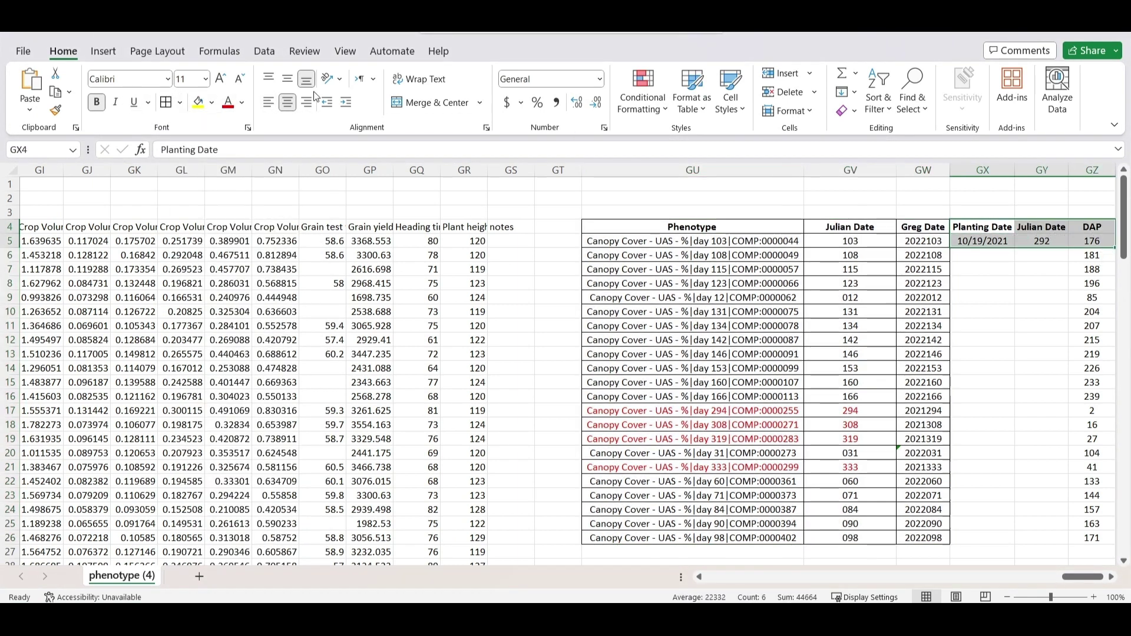
left_click(168, 103)
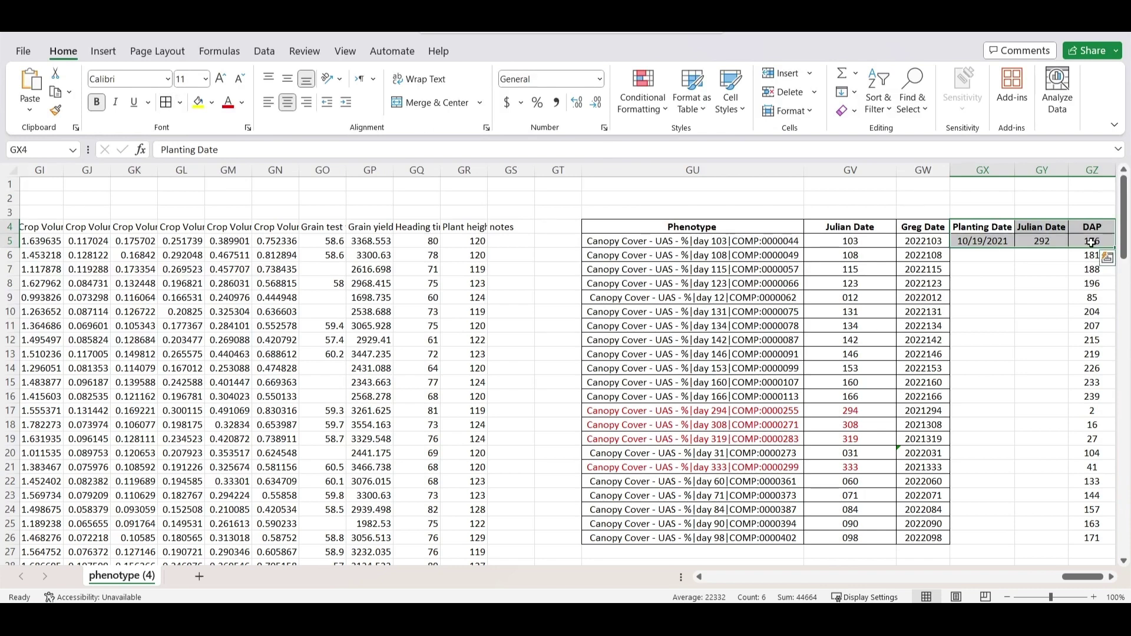
left_click_drag(1091, 242, 1092, 538)
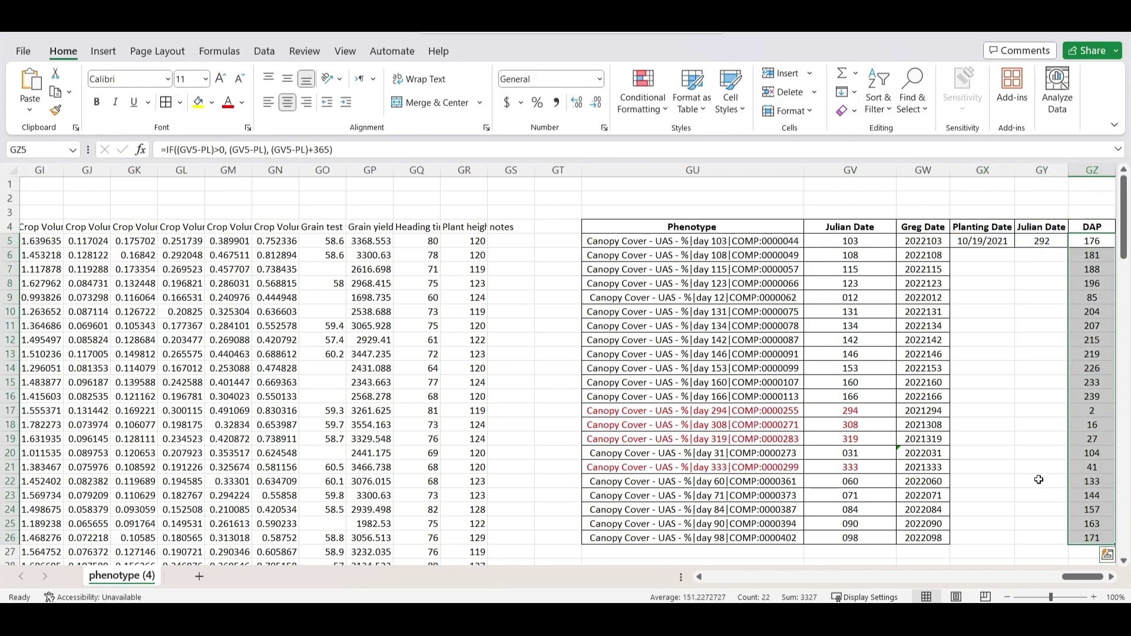
left_click(167, 102)
left_click(916, 198)
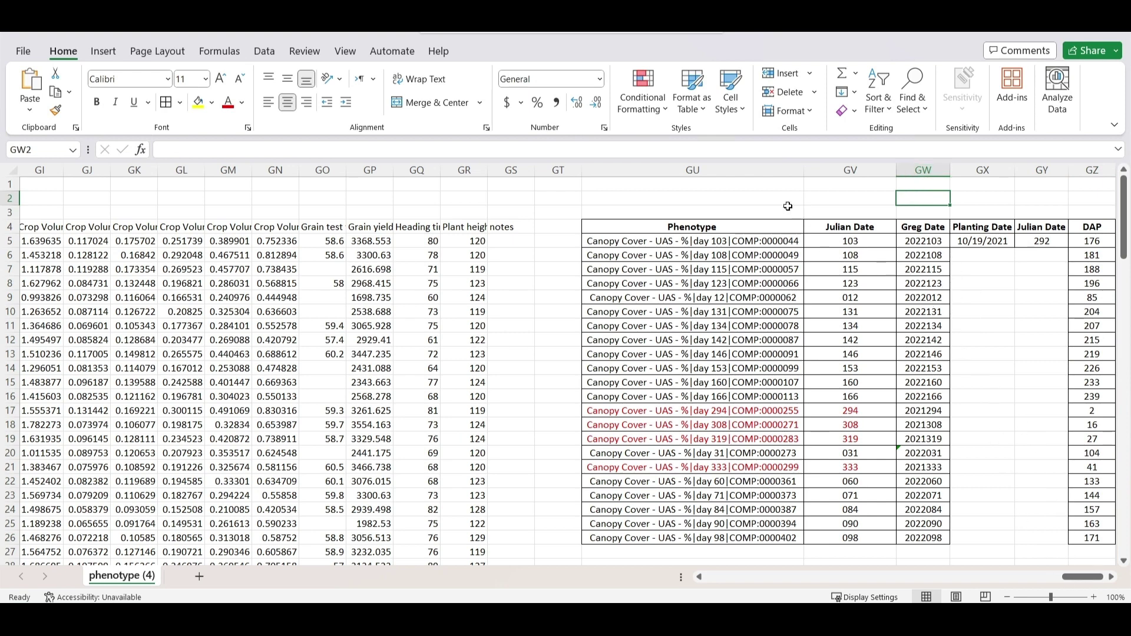
Check the day 60 crop volume header in GJ4 against the table's day 60 row, from Phenotype to DAP
left_click(218, 228)
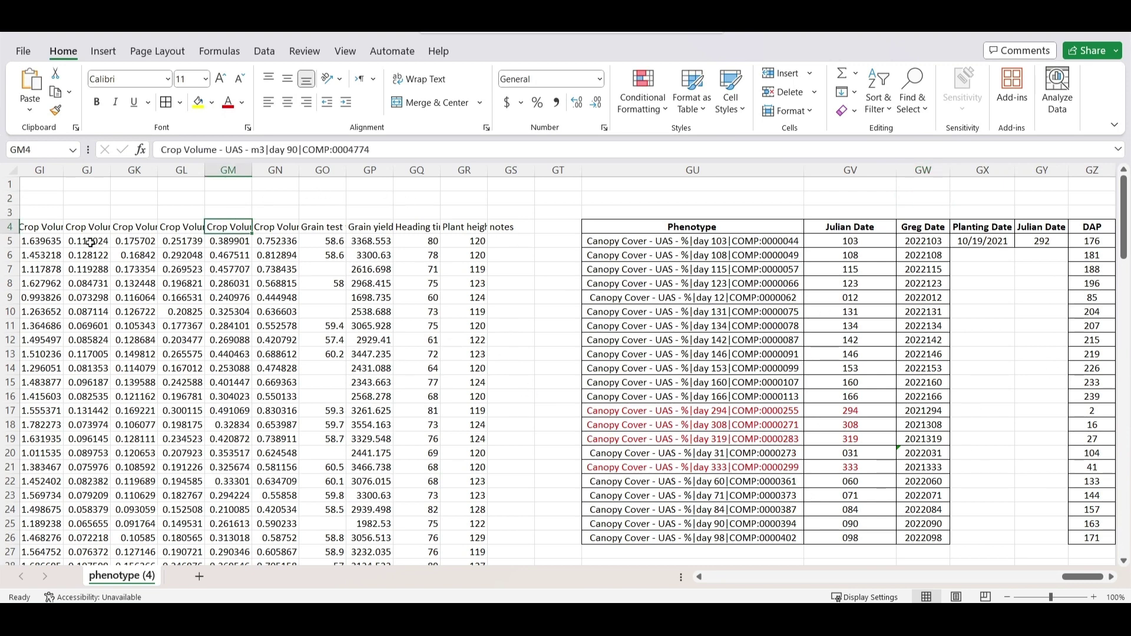
left_click_drag(92, 228, 124, 226)
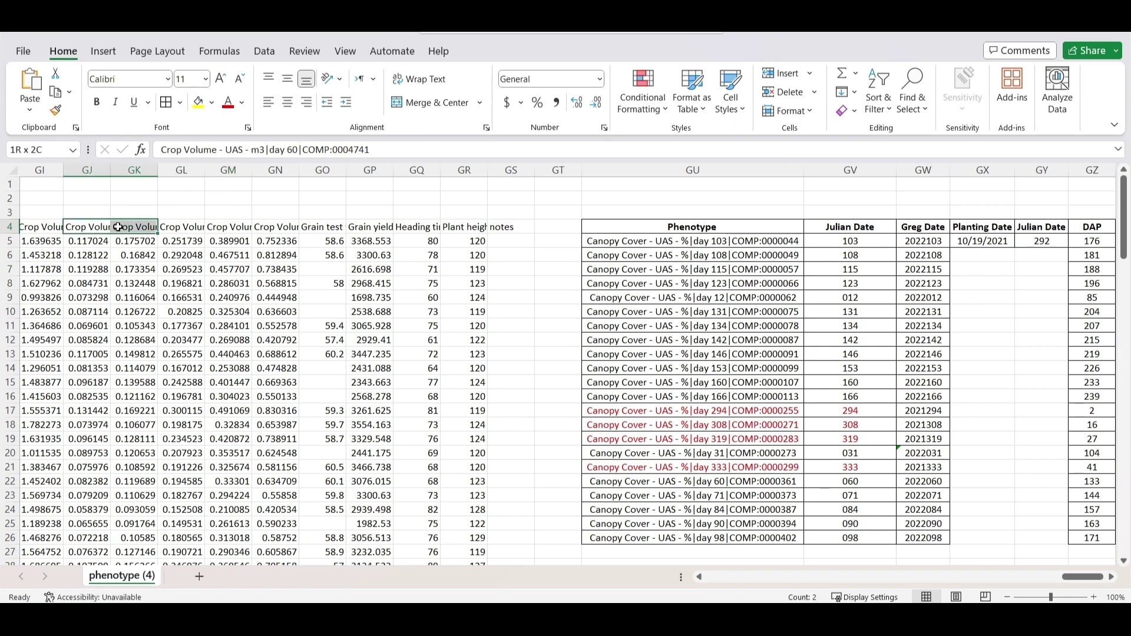
left_click(97, 224)
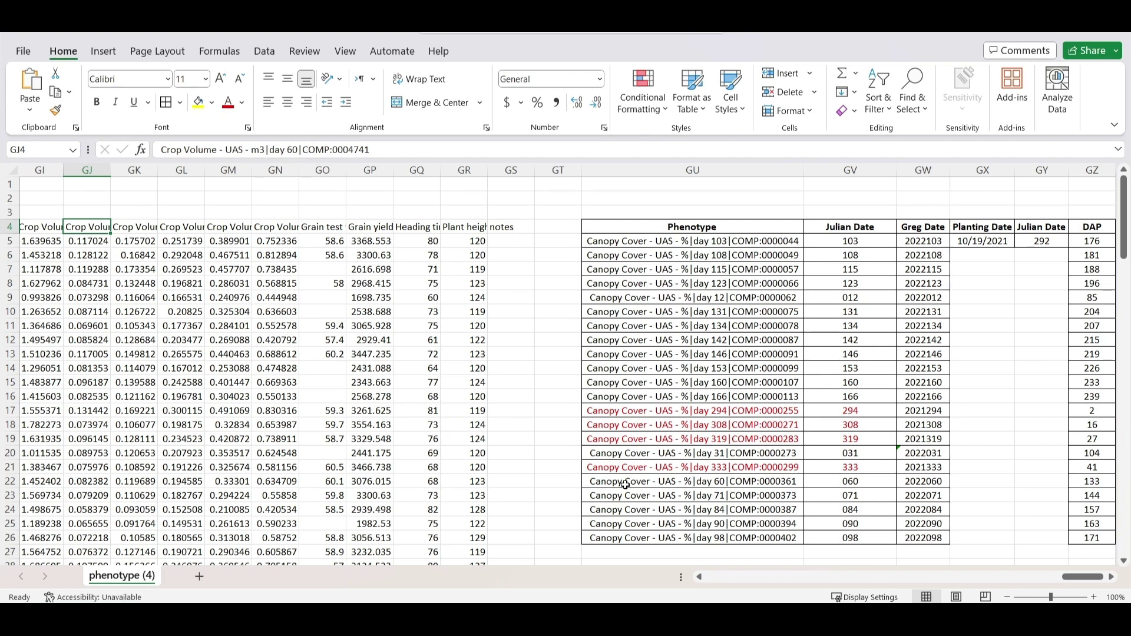
left_click_drag(625, 485, 1095, 481)
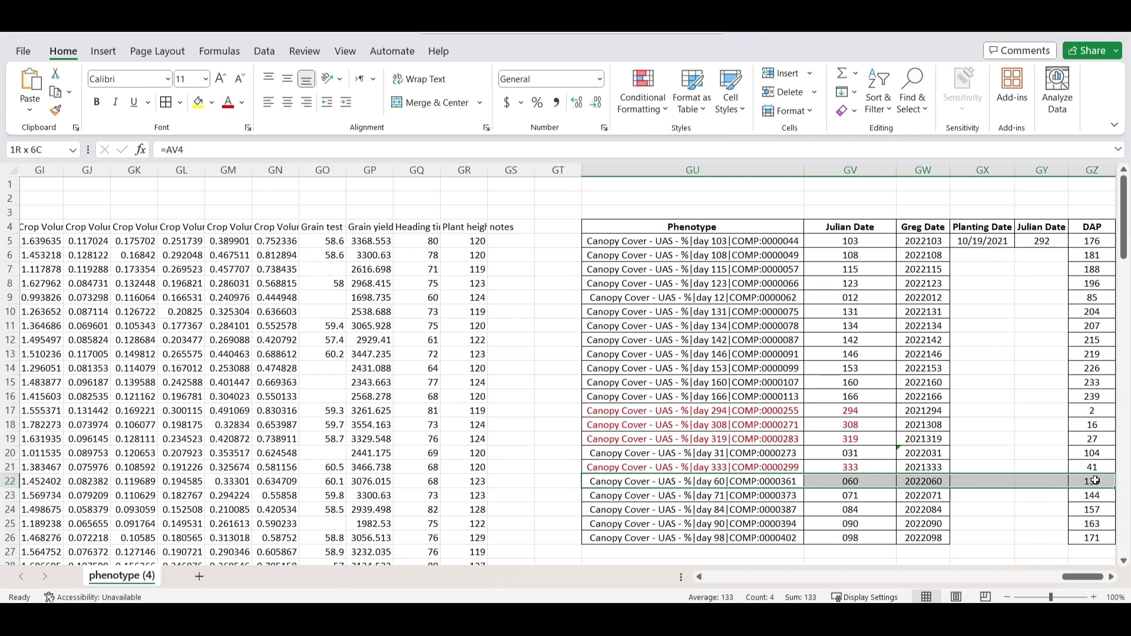
left_click(271, 275)
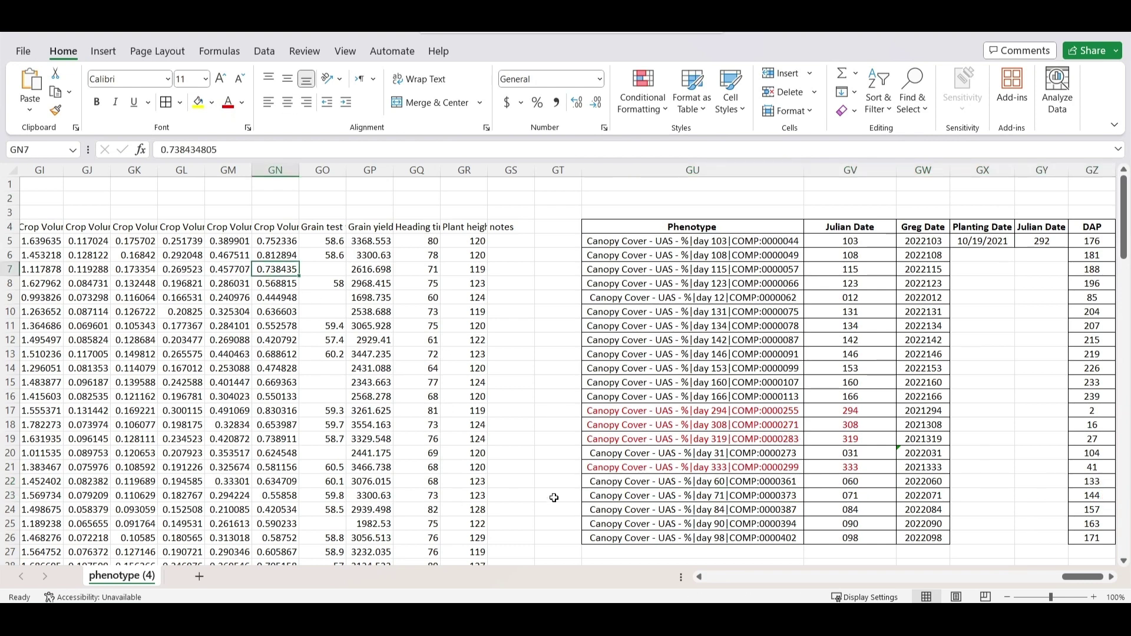
left_click_drag(1084, 576, 738, 575)
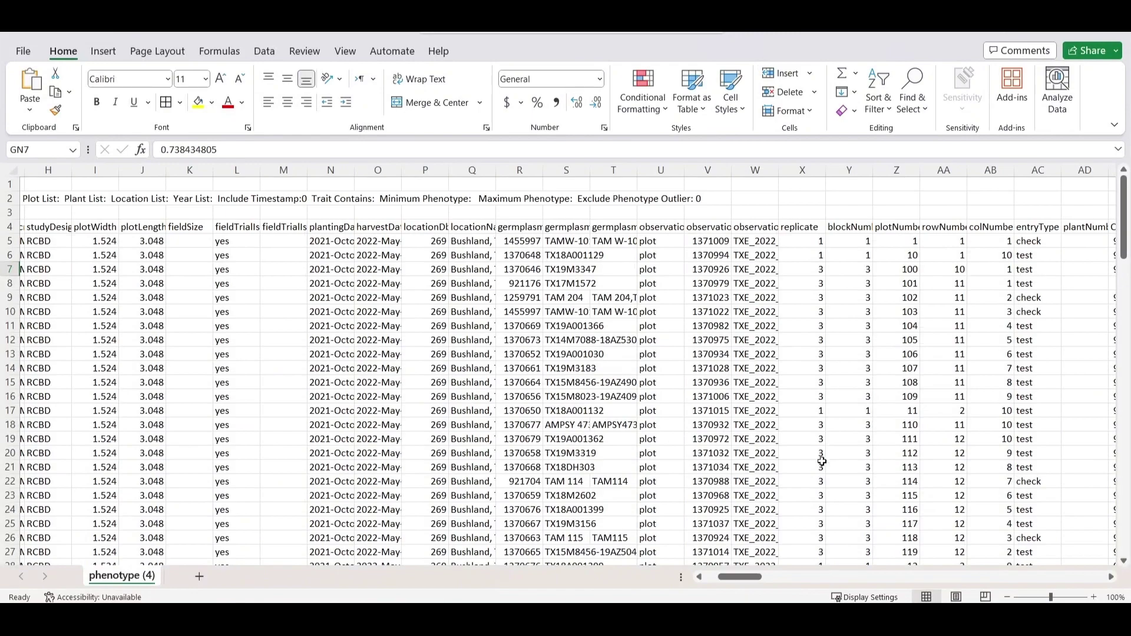